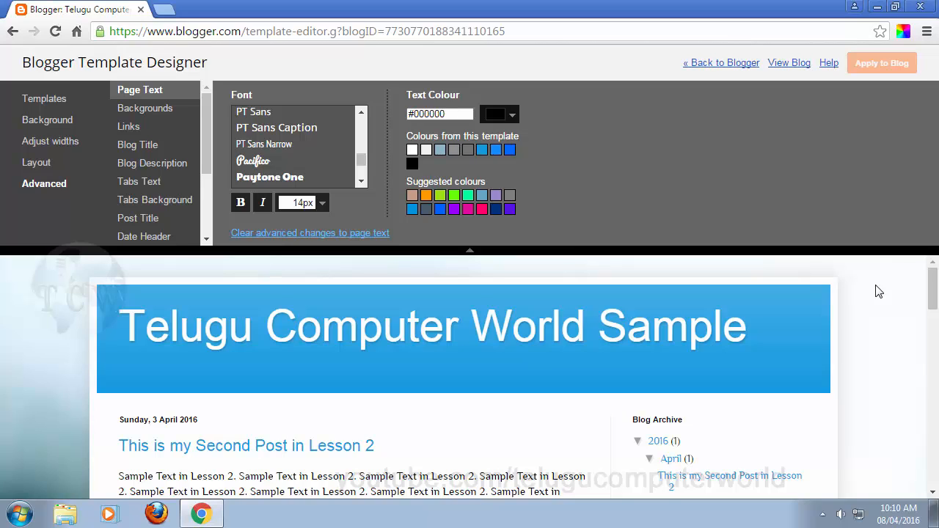
Step: Give the blog's outer background a custom bright green colour, #1aff00
left_click(162, 114)
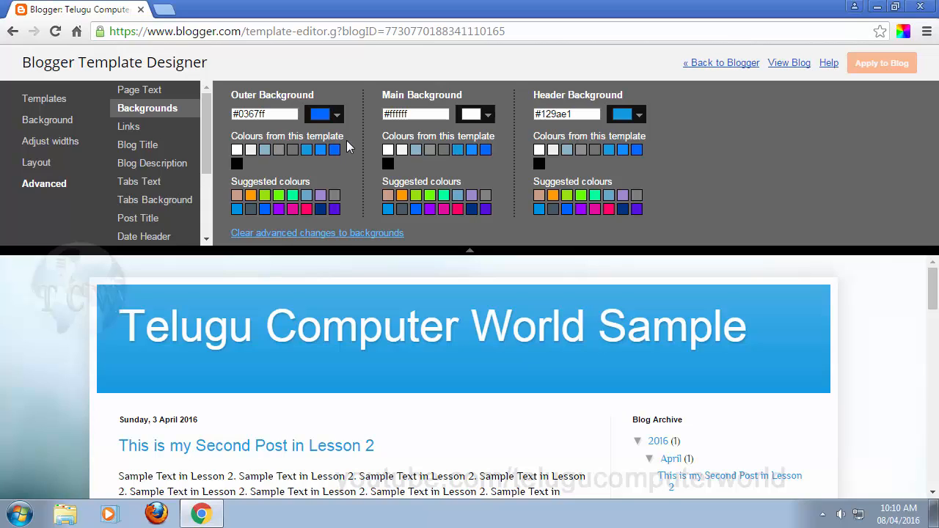
left_click(336, 115)
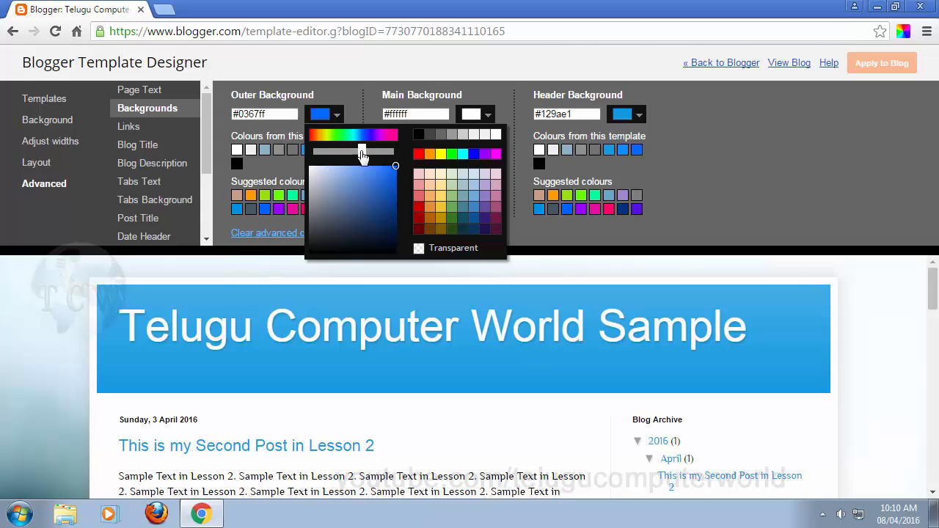
left_click_drag(365, 160, 338, 158)
left_click_drag(381, 180, 396, 168)
left_click(817, 203)
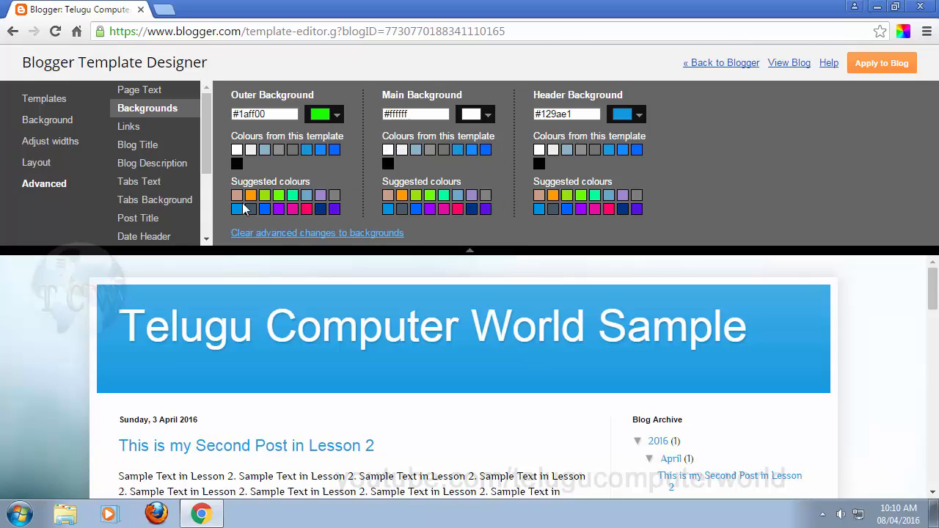
Step: Try several suggested colours for the outer background, finishing with orange #ff9b02, and check the page preview
left_click(278, 195)
left_click(292, 197)
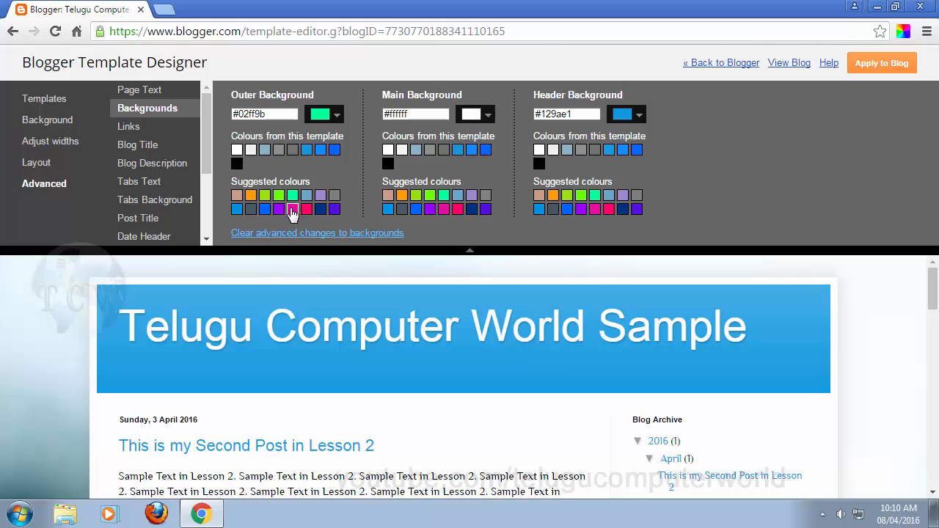
left_click(294, 211)
left_click(306, 209)
left_click(320, 196)
left_click(307, 196)
left_click(321, 209)
left_click(334, 210)
left_click(265, 195)
left_click(250, 195)
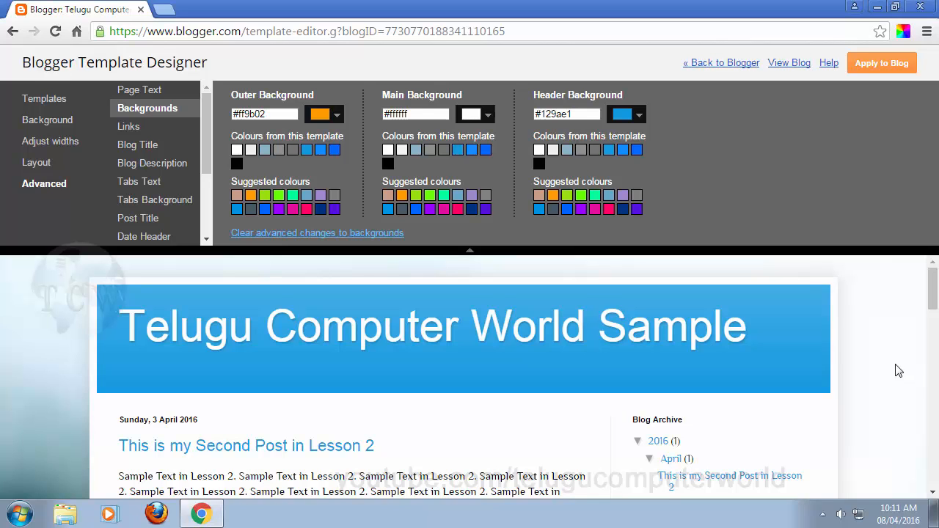
scroll(885, 294, "down", 5)
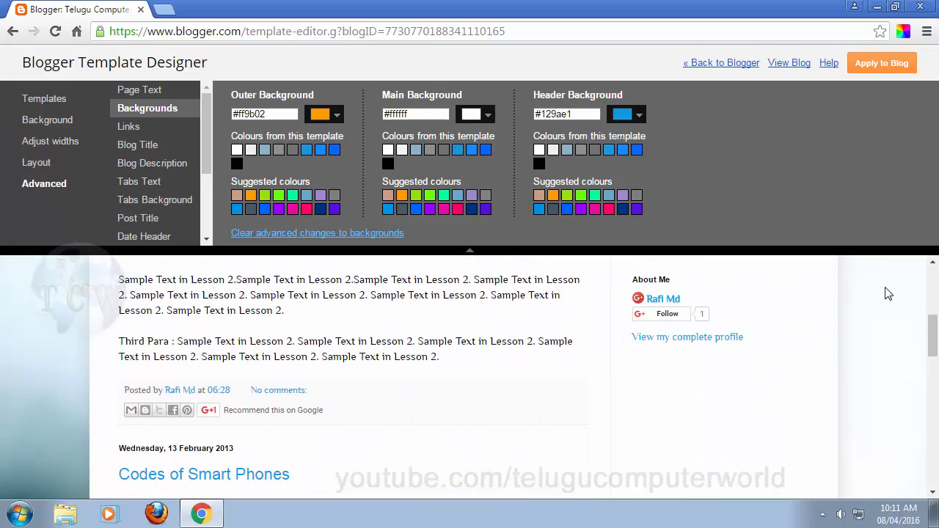
scroll(905, 376, "up", 5)
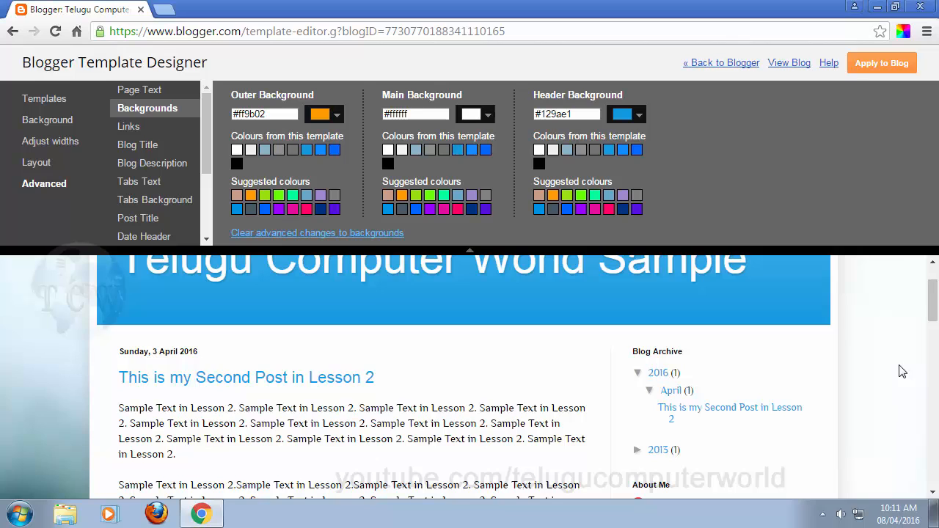
scroll(902, 370, "up", 1)
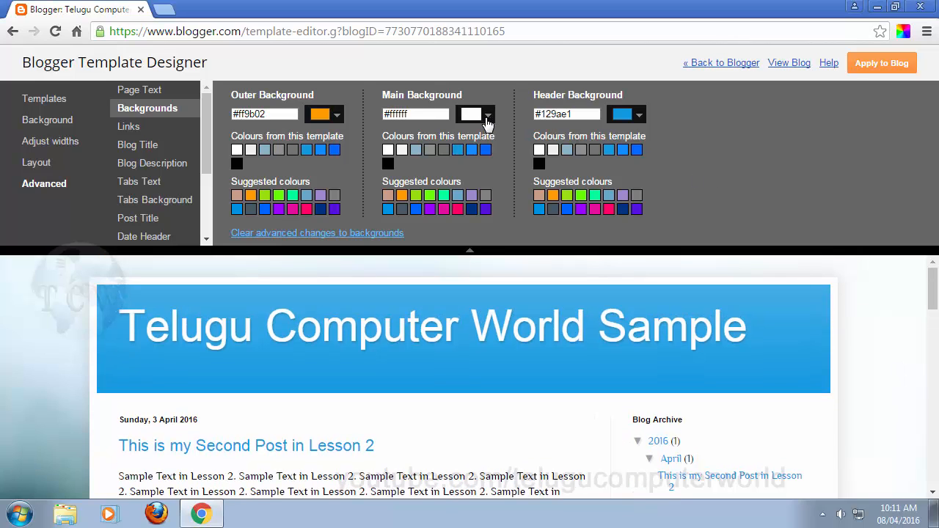
Step: Try lime green #66ff02 as the main background across the page preview and return it to white #ffffff
scroll(336, 410, "down", 3)
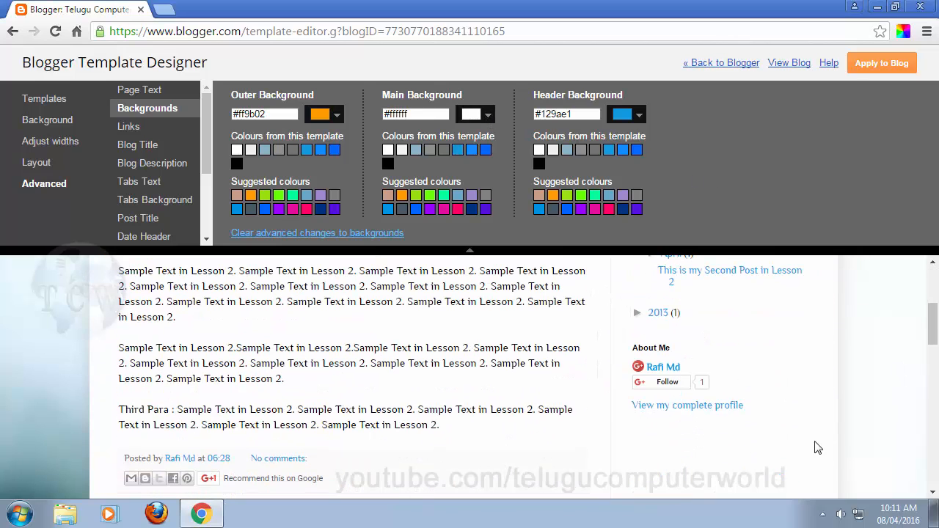
scroll(787, 408, "up", 1)
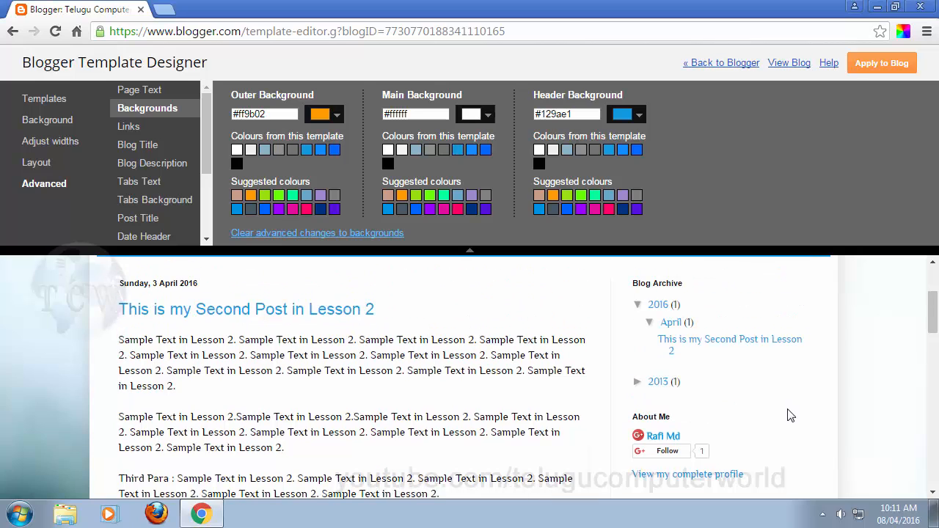
left_click(429, 195)
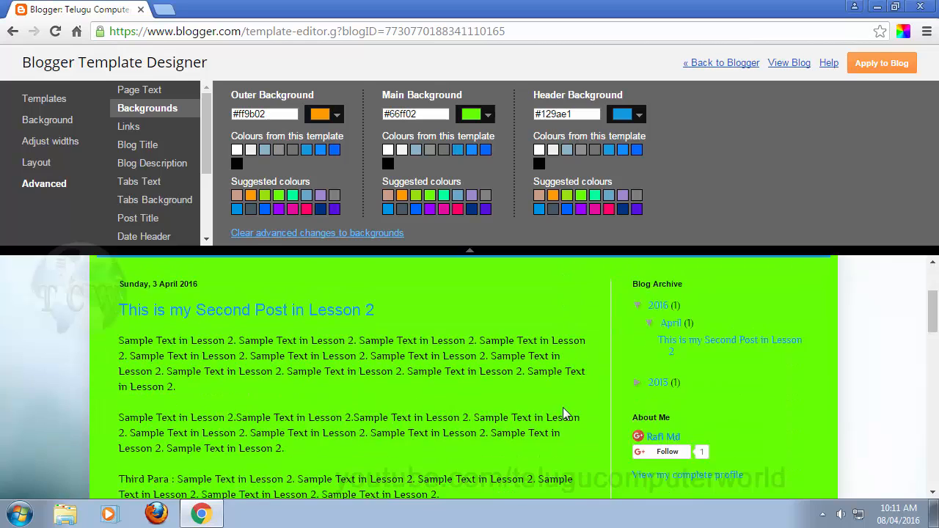
scroll(564, 413, "down", 10)
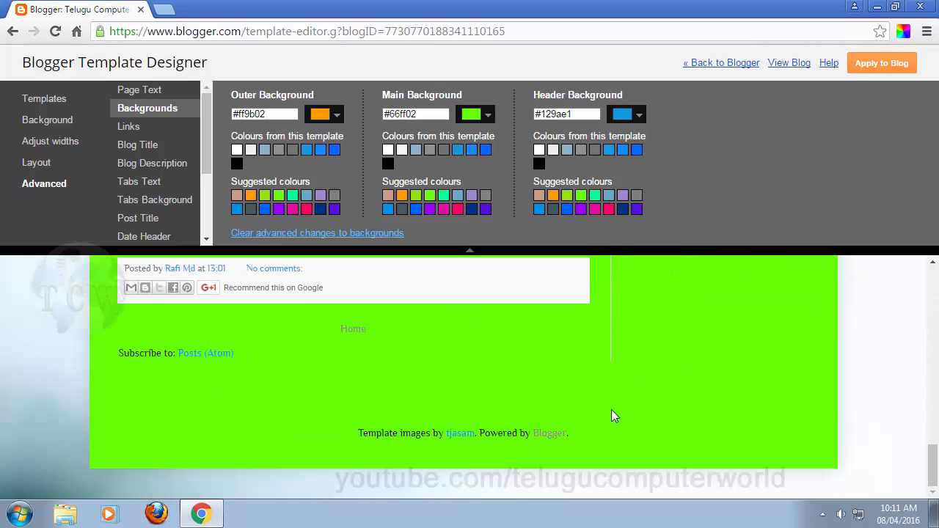
scroll(119, 439, "up", 10)
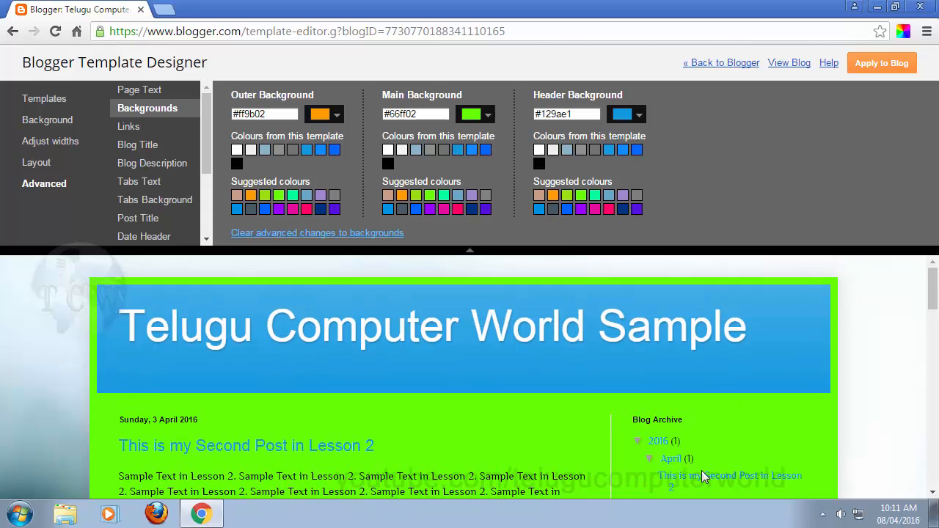
left_click(402, 150)
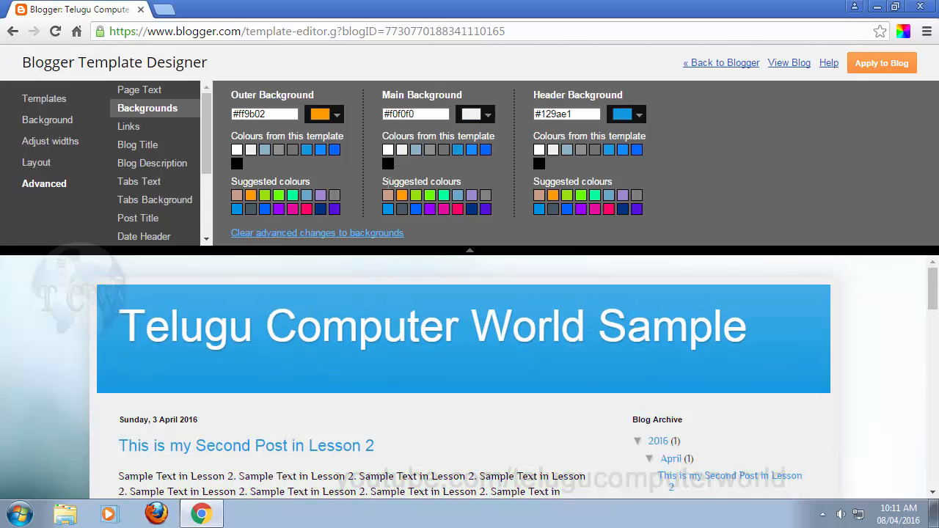
left_click(387, 149)
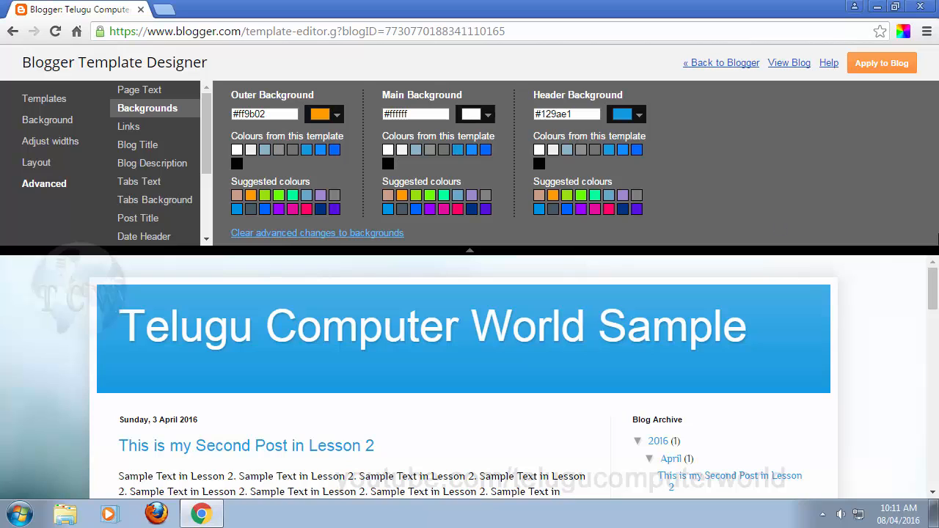
scroll(718, 447, "down", 3)
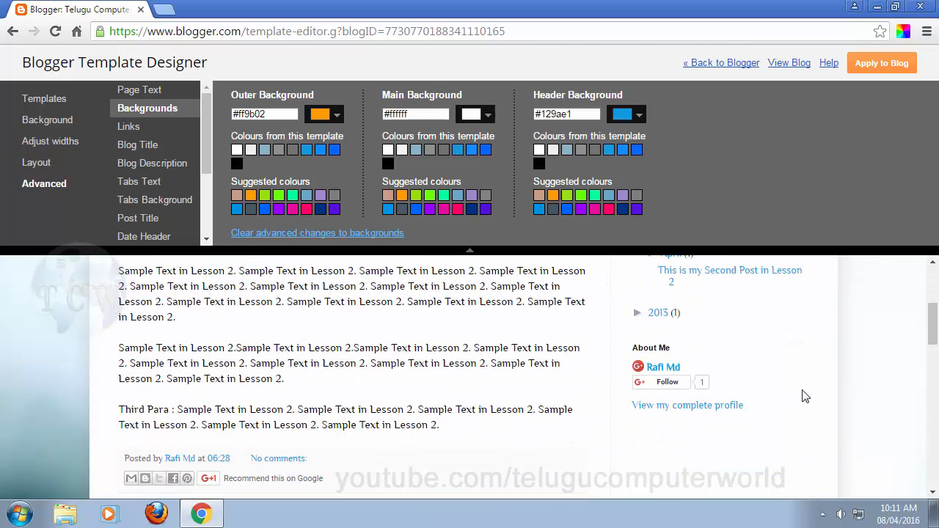
scroll(805, 396, "up", 3)
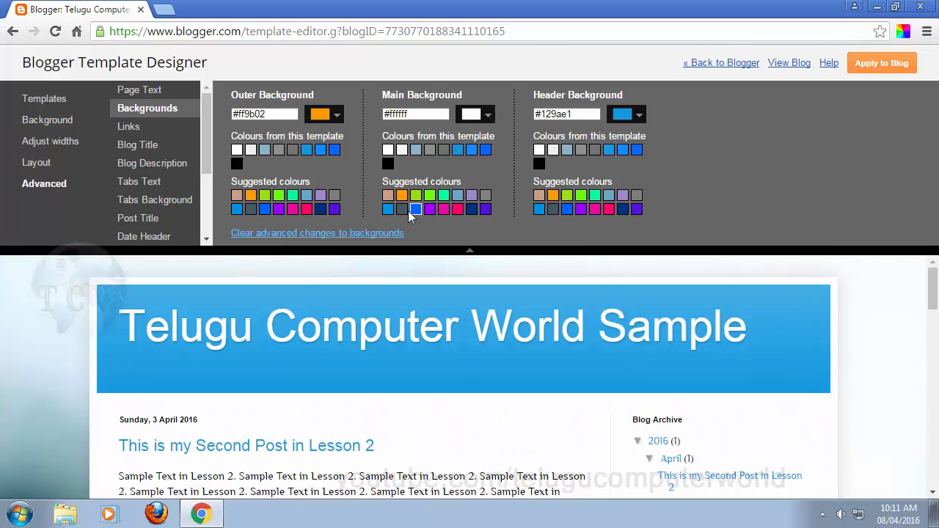
Step: Try orange #ff9b02 and magenta #e1119a as the main background and restore white #ffffff
left_click(401, 195)
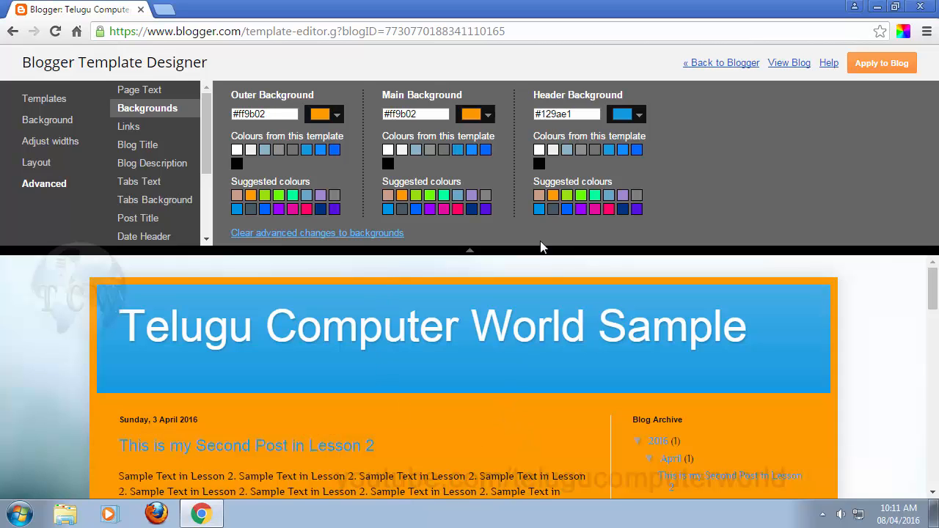
left_click(445, 210)
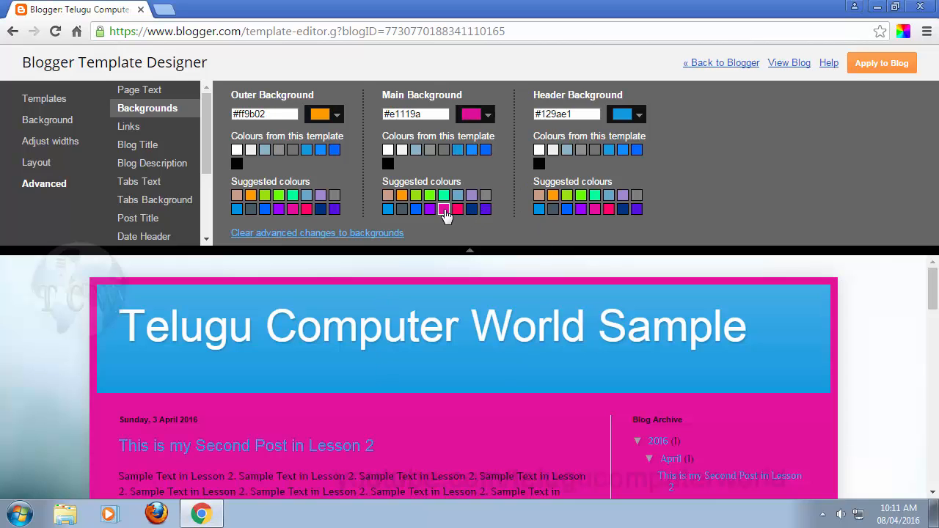
left_click(387, 150)
left_click(388, 150)
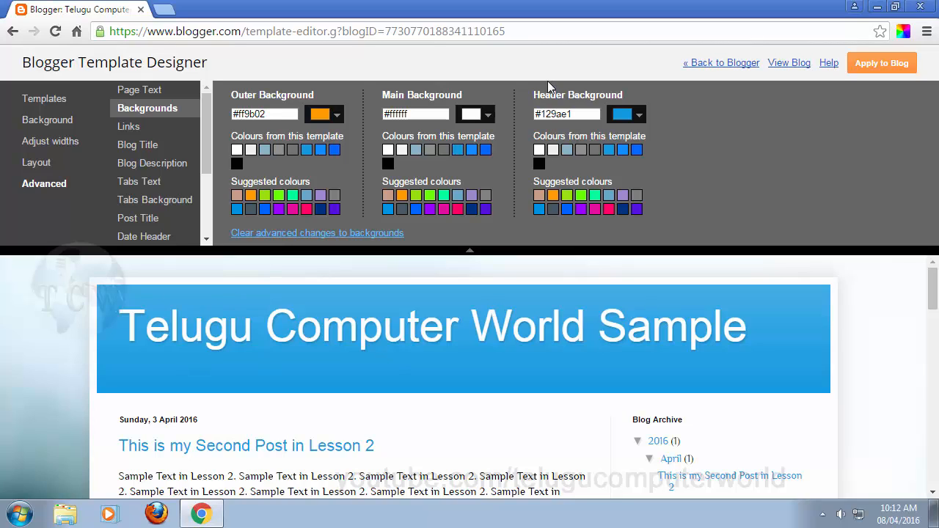
Step: Try the suggested blue #0065ff, green #9ae111 and magenta #e1119a as the header background
left_click_drag(531, 89, 566, 94)
left_click(568, 209)
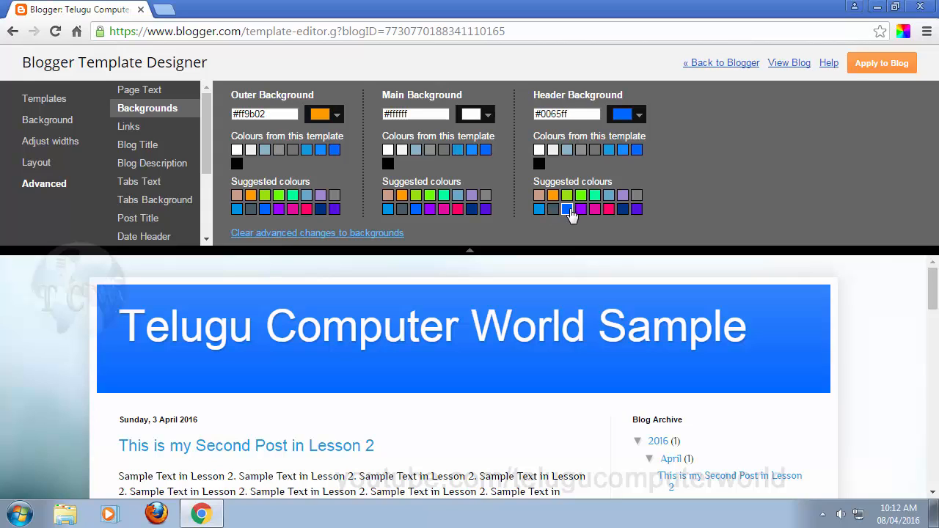
left_click(566, 195)
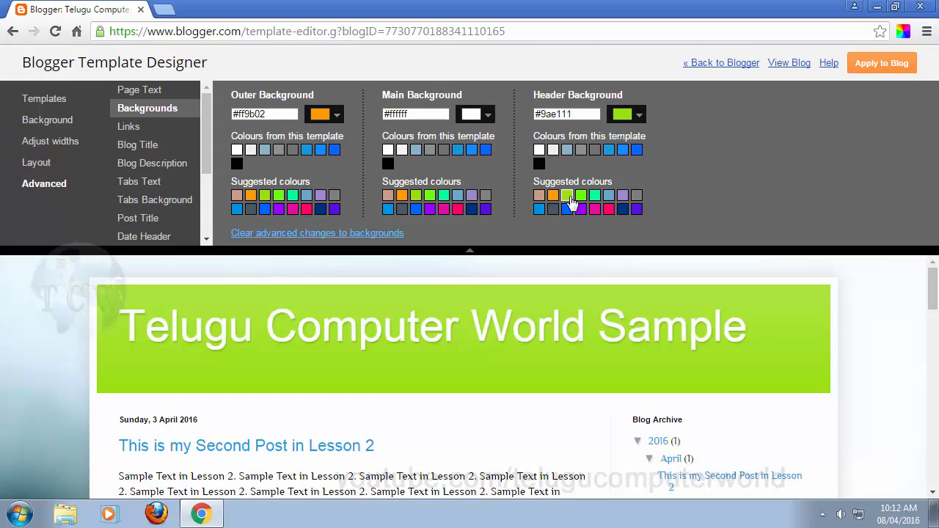
left_click(594, 210)
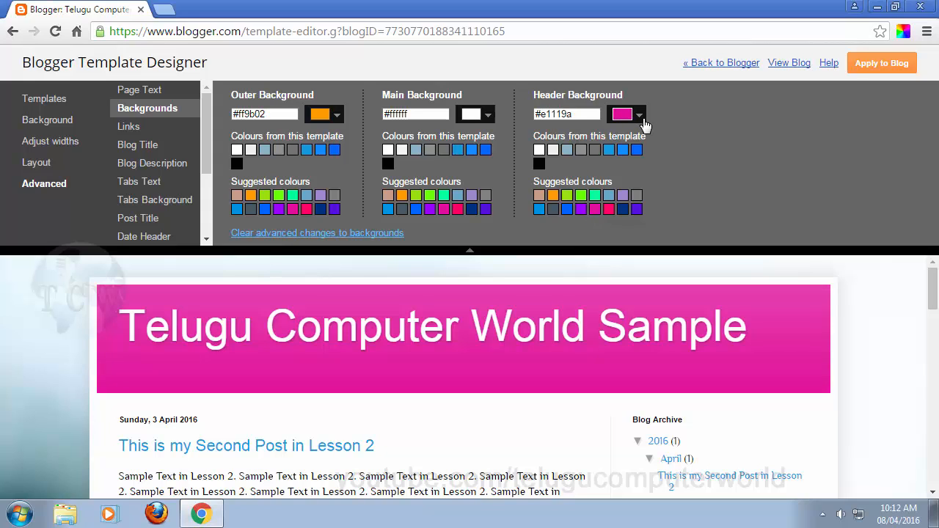
Step: Try the palette purple #674ea7 as the header background and return it to the template blue #129ae1
left_click(640, 117)
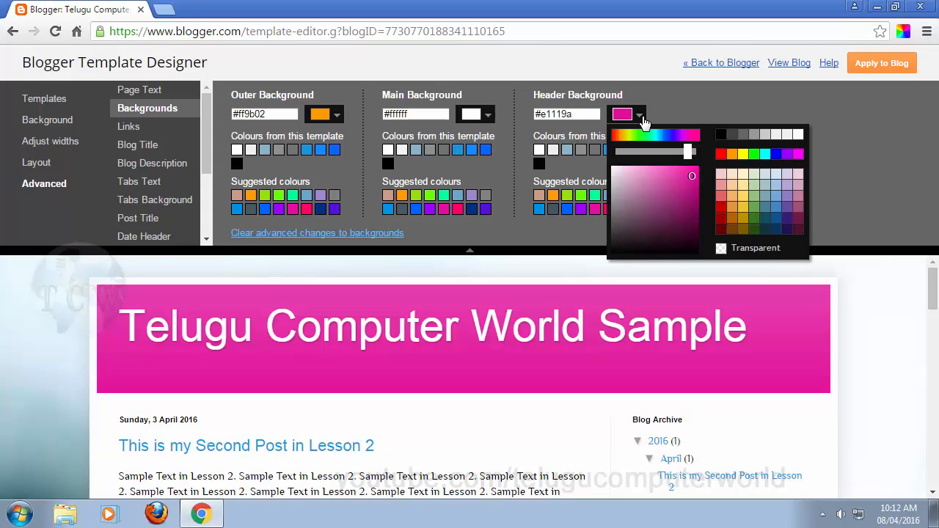
left_click(753, 219)
left_click(786, 207)
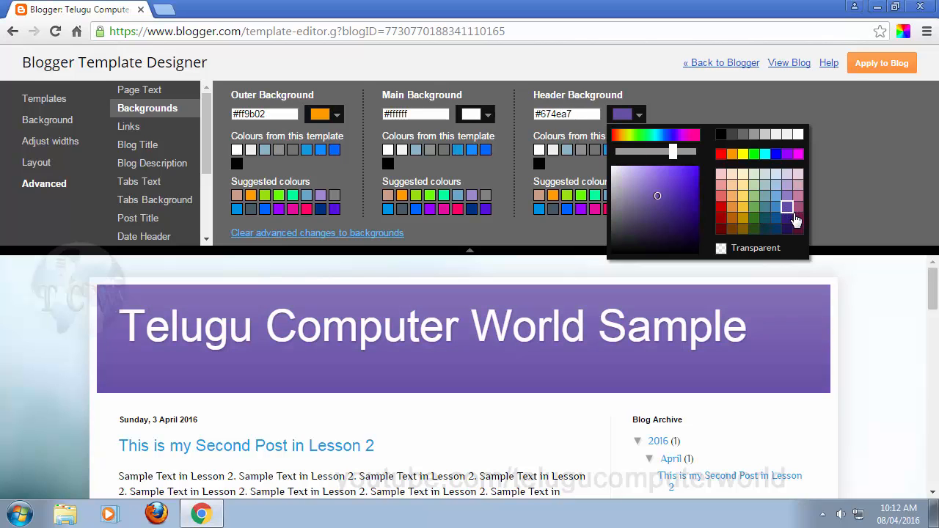
left_click(864, 170)
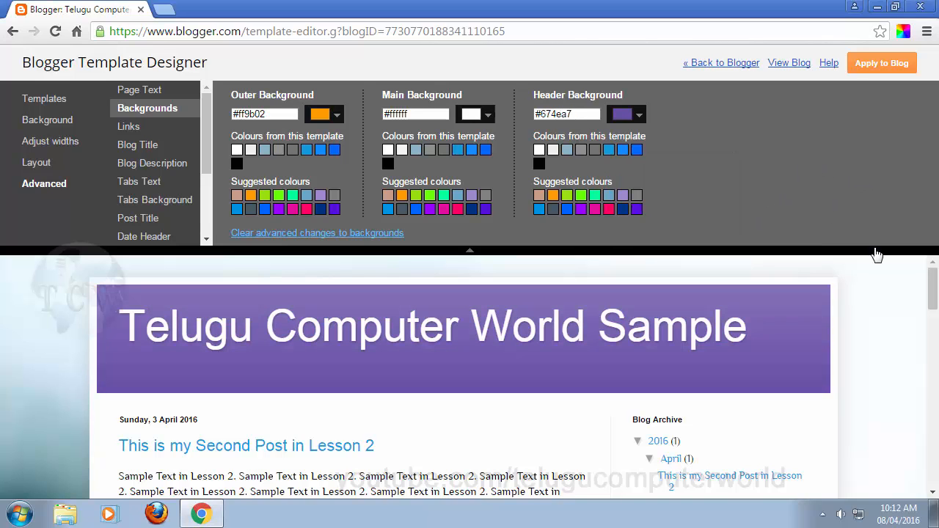
scroll(863, 383, "down", 5)
scroll(864, 385, "up", 5)
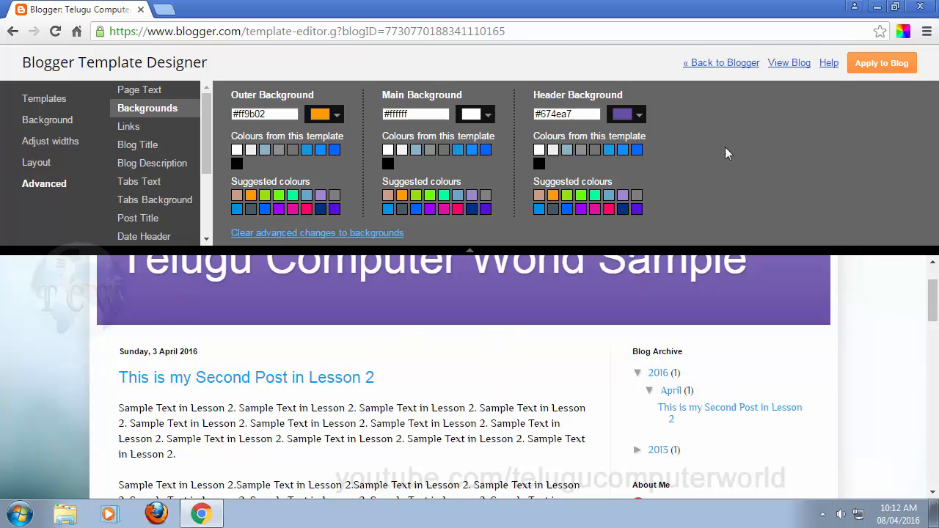
left_click(608, 149)
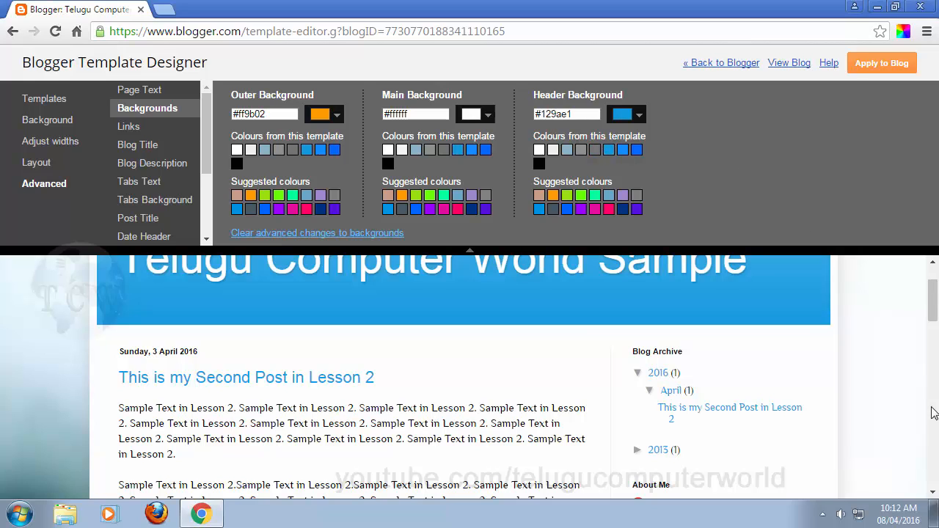
scroll(927, 422, "up", 1)
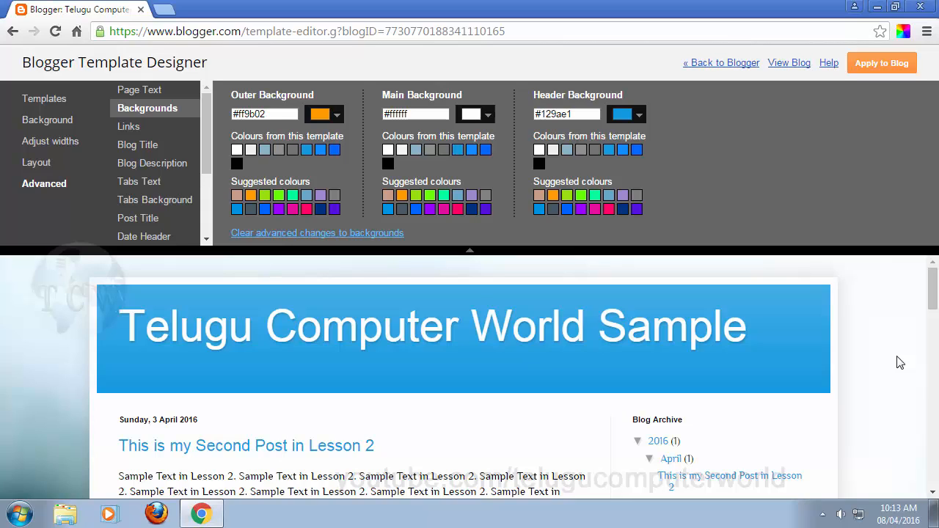
Step: Set the blog's link colour to the suggested pink #ff0166 and check the links throughout the page preview
left_click(128, 129)
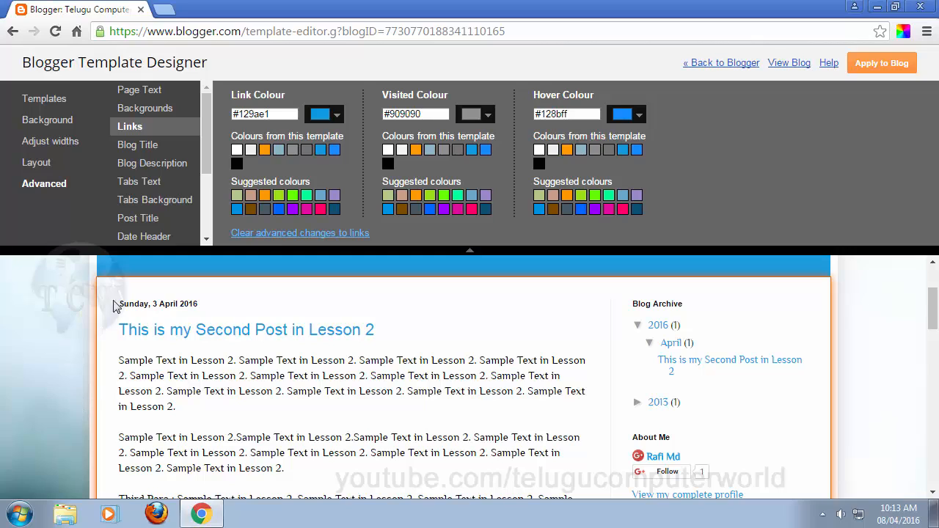
left_click(154, 110)
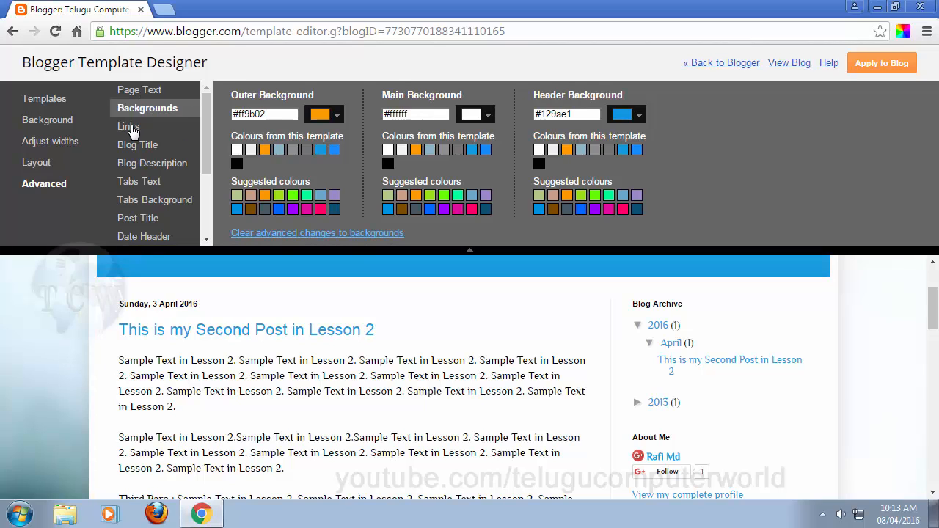
left_click(134, 128)
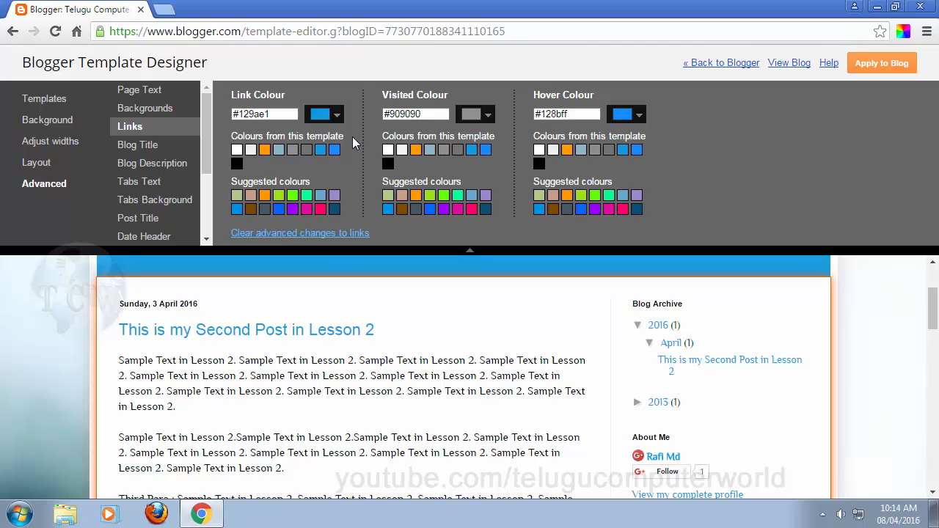
left_click(320, 210)
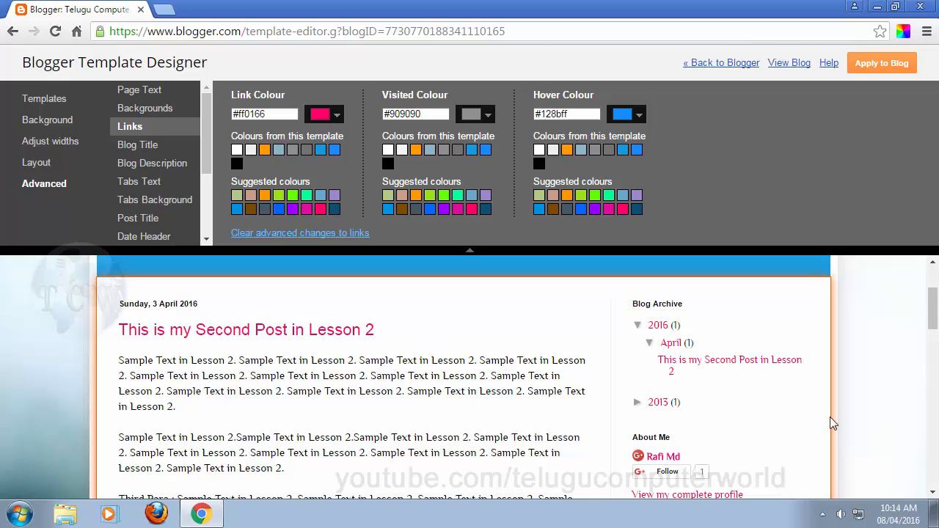
scroll(832, 413, "down", 15)
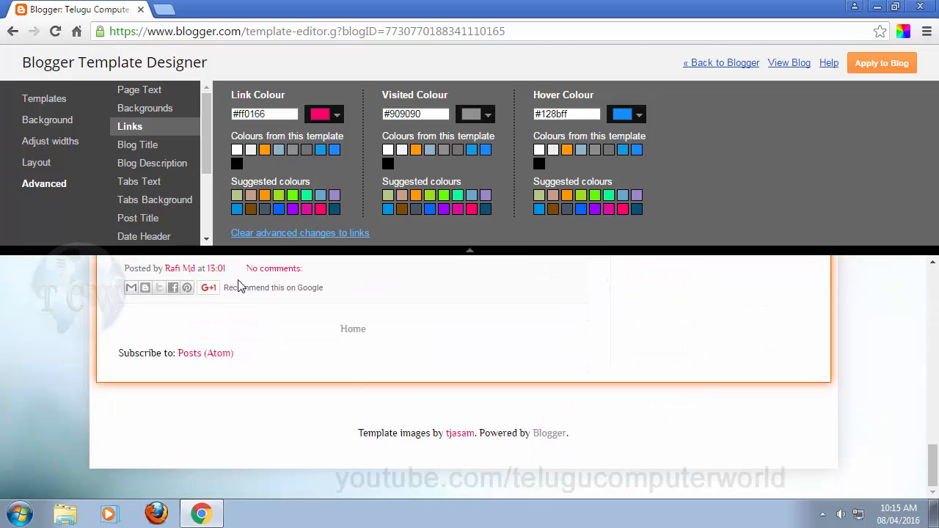
scroll(309, 389, "up", 15)
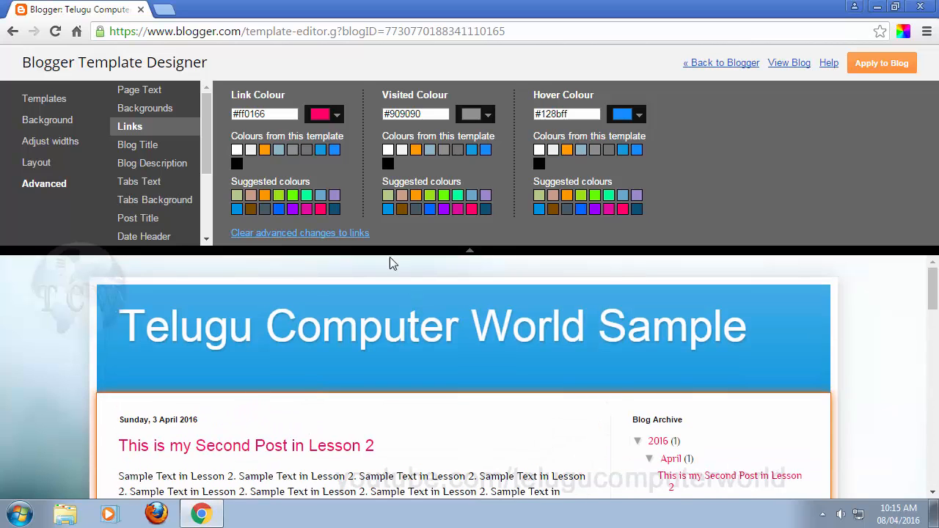
Step: Set the blog's link colour to the suggested blue #0093e1 and check the links throughout the page preview
left_click(236, 209)
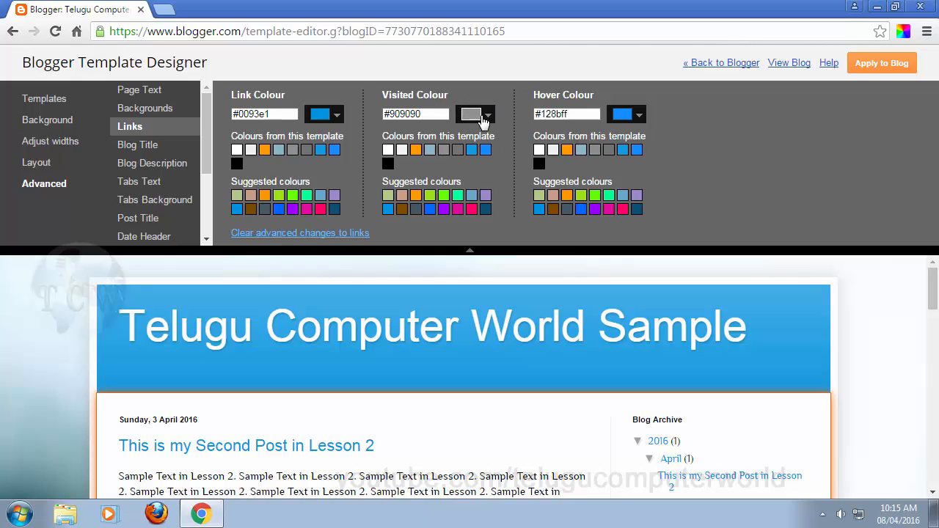
scroll(837, 367, "down", 2)
scroll(837, 366, "down", 1)
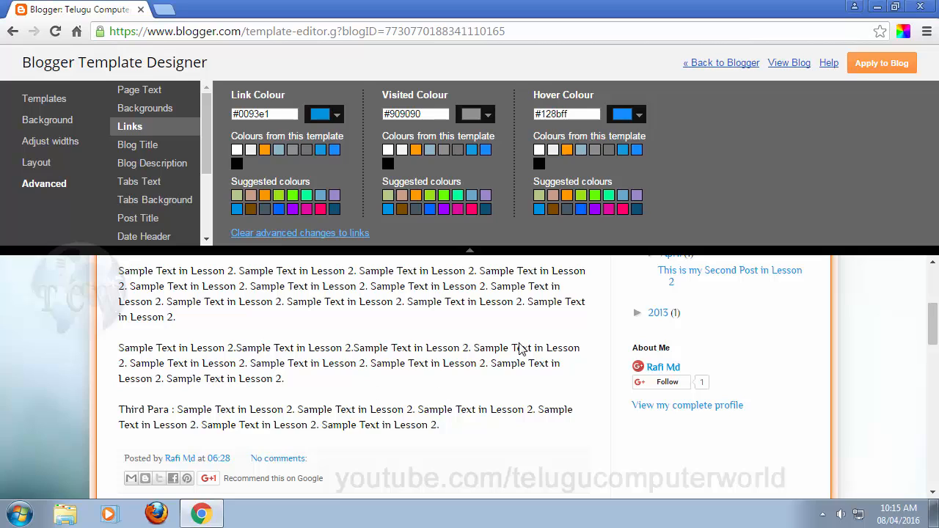
scroll(431, 359, "up", 3)
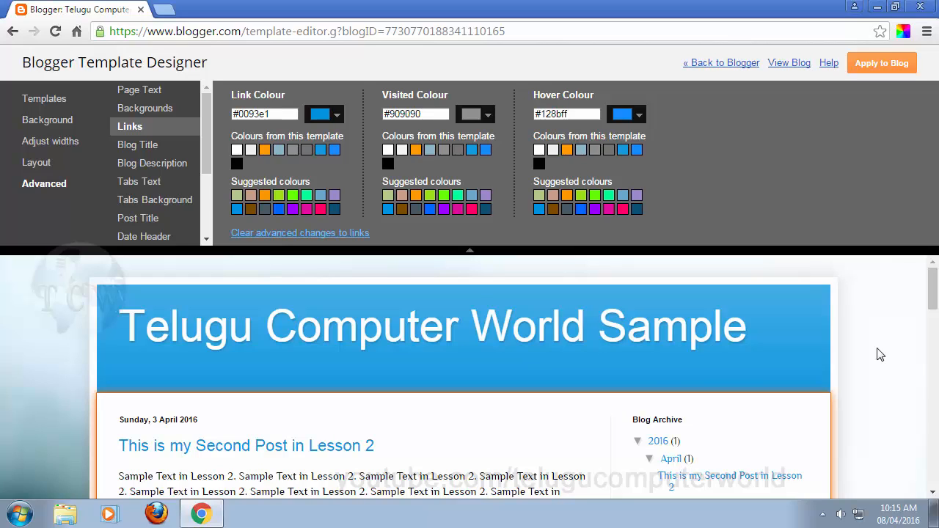
scroll(880, 354, "down", 5)
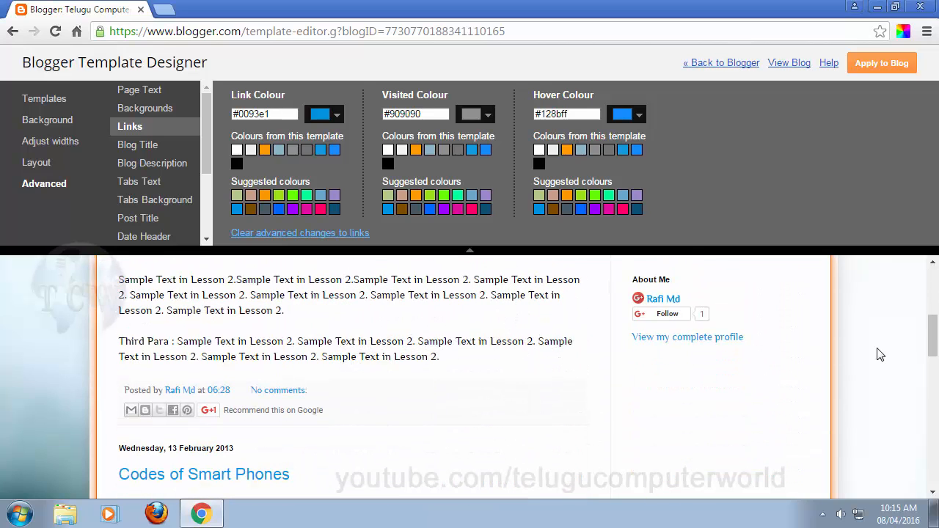
scroll(880, 354, "down", 3)
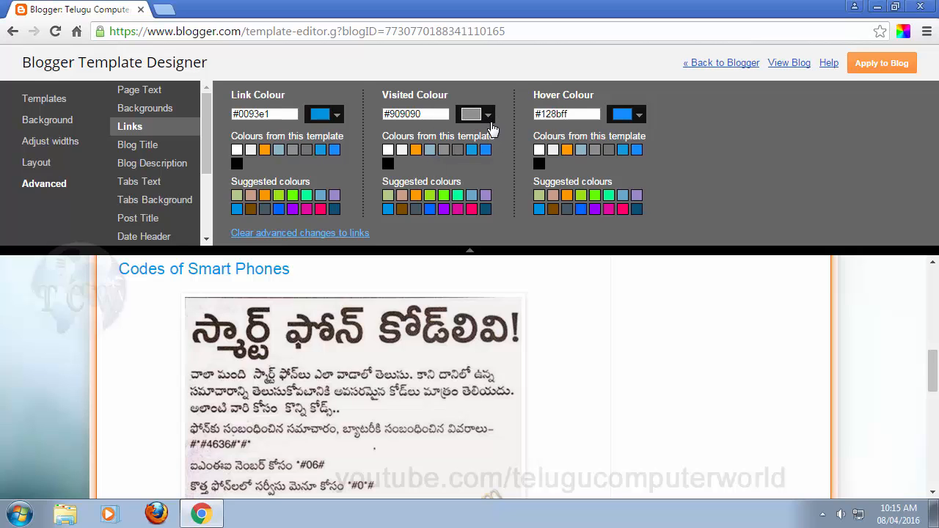
scroll(482, 275, "down", 10)
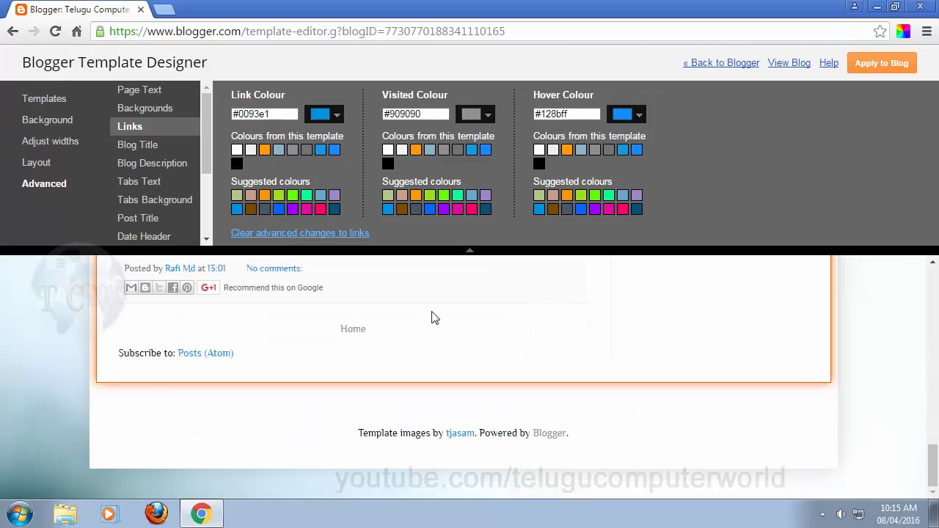
scroll(431, 317, "up", 5)
scroll(432, 314, "down", 5)
scroll(675, 429, "up", 15)
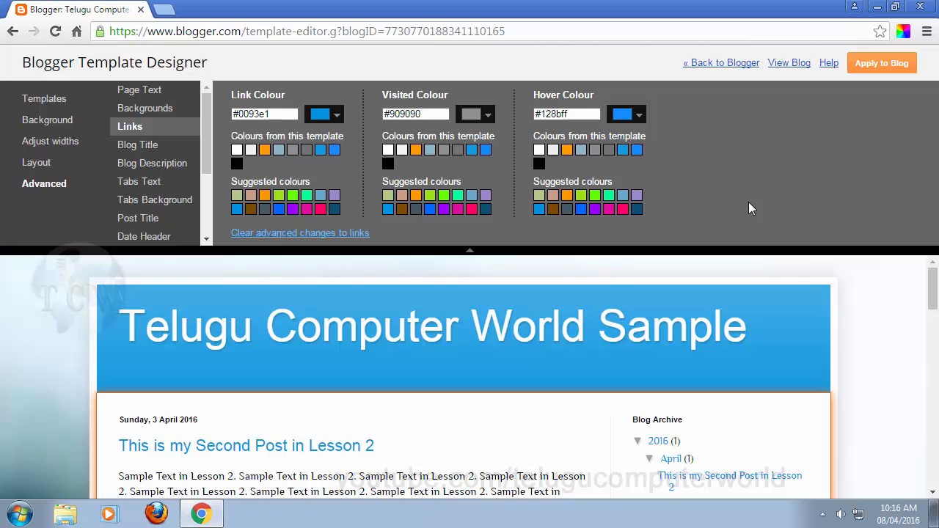
Step: Try pink #ff0166, greens #66ff01, #9ae111 and #b3c989, a suggested blue and a template grey as the visited link colour
scroll(506, 327, "down", 5)
scroll(511, 329, "down", 10)
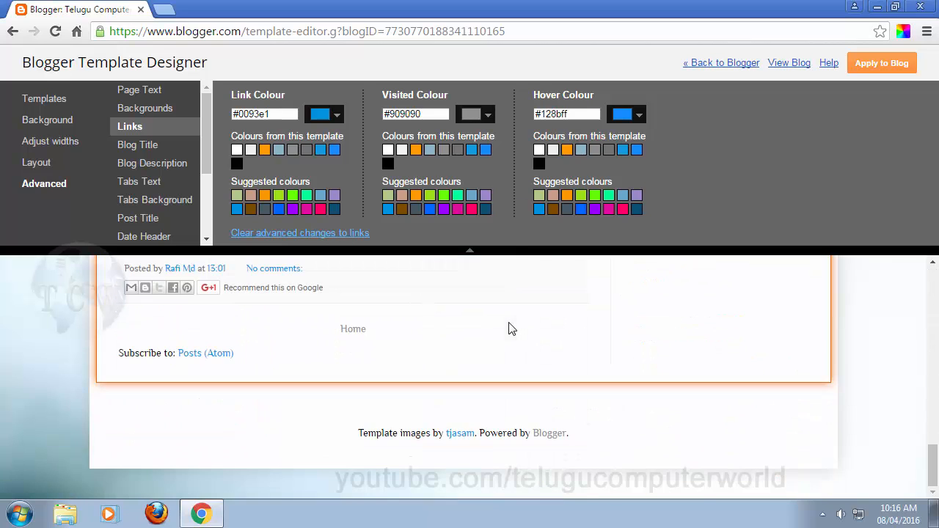
left_click(472, 210)
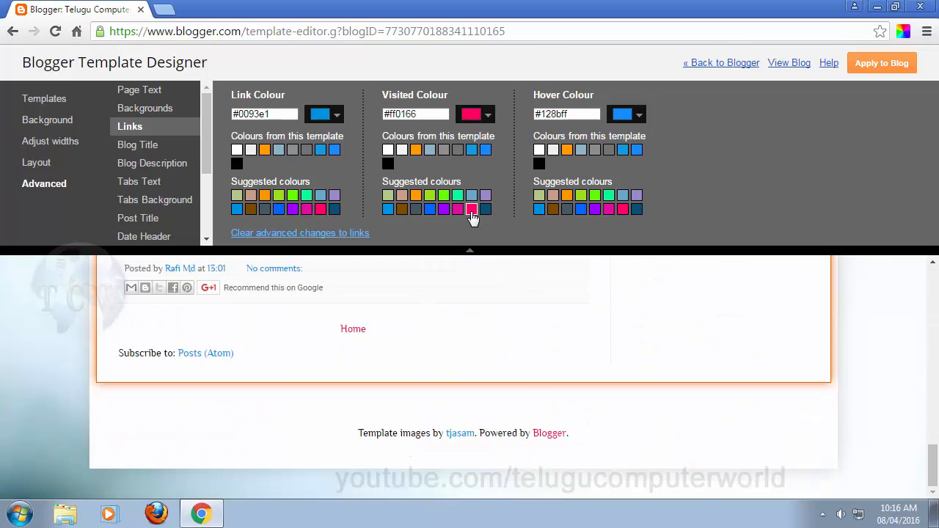
left_click(443, 196)
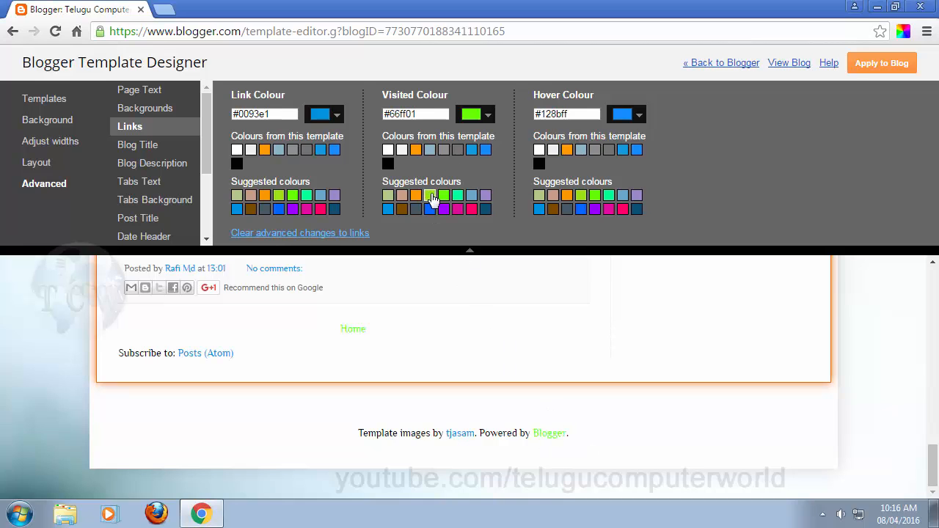
left_click(429, 196)
scroll(365, 366, "up", 2)
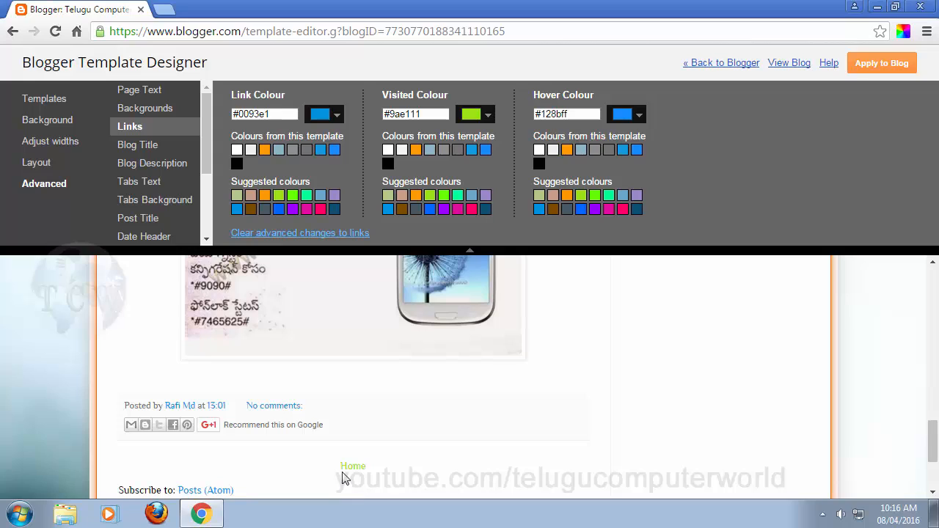
left_click(387, 209)
left_click(387, 196)
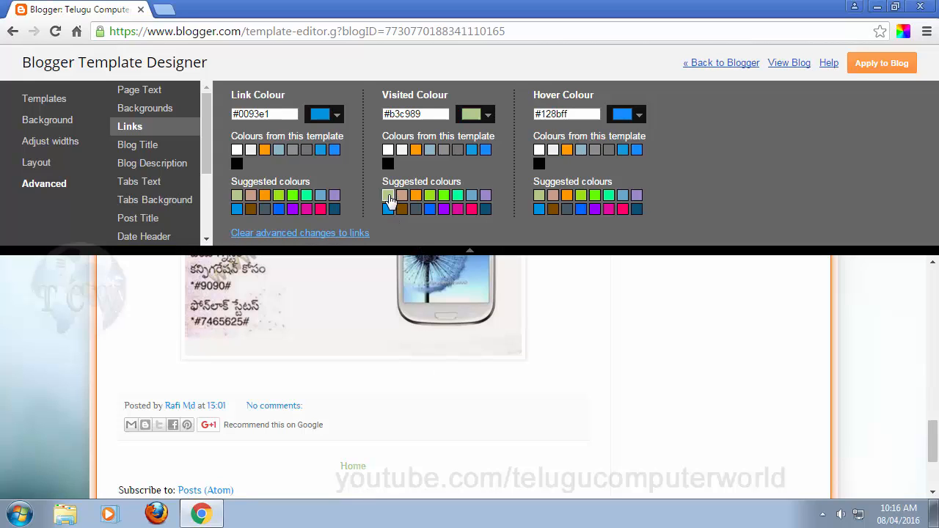
left_click(458, 151)
Step: Set the visited link colour to the template's orange #ff9b02 and check visited and unvisited links throughout the preview
left_click(416, 150)
scroll(433, 379, "up", 10)
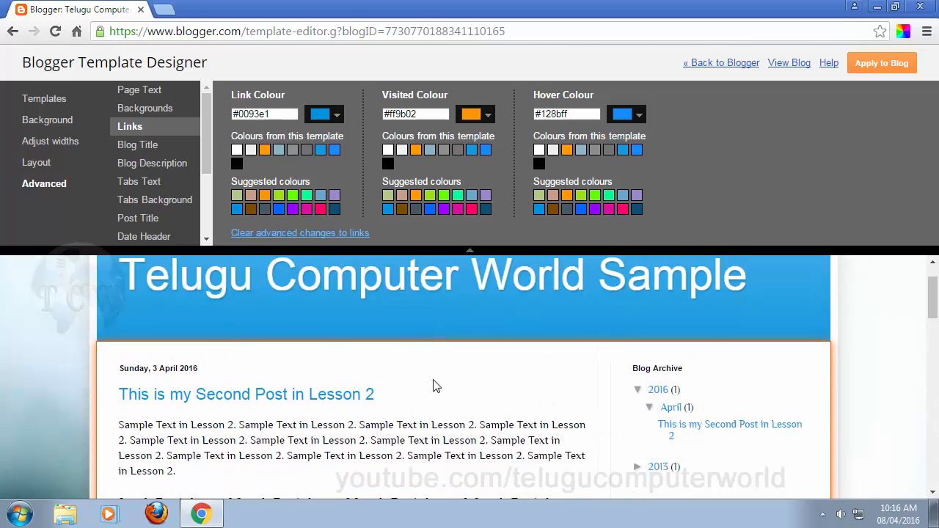
scroll(433, 385, "down", 15)
scroll(433, 382, "up", 2)
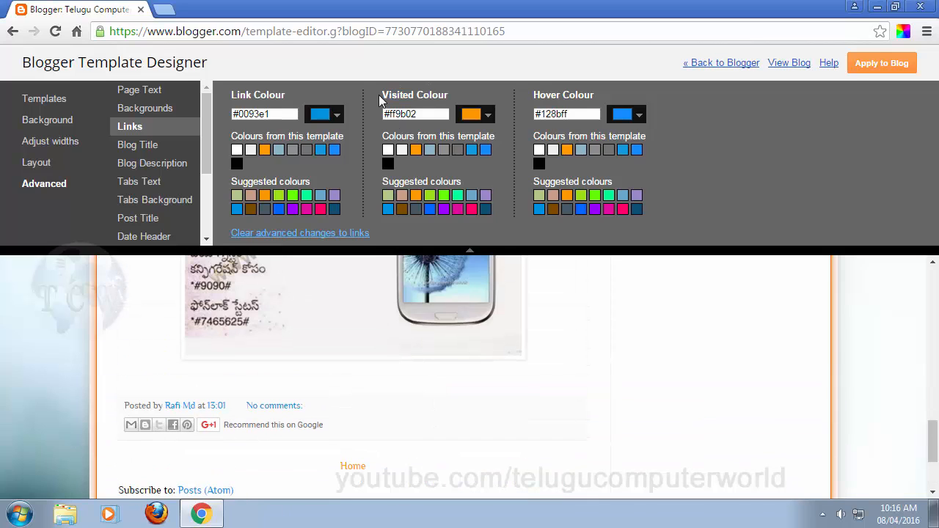
left_click_drag(379, 95, 481, 94)
scroll(718, 410, "up", 4)
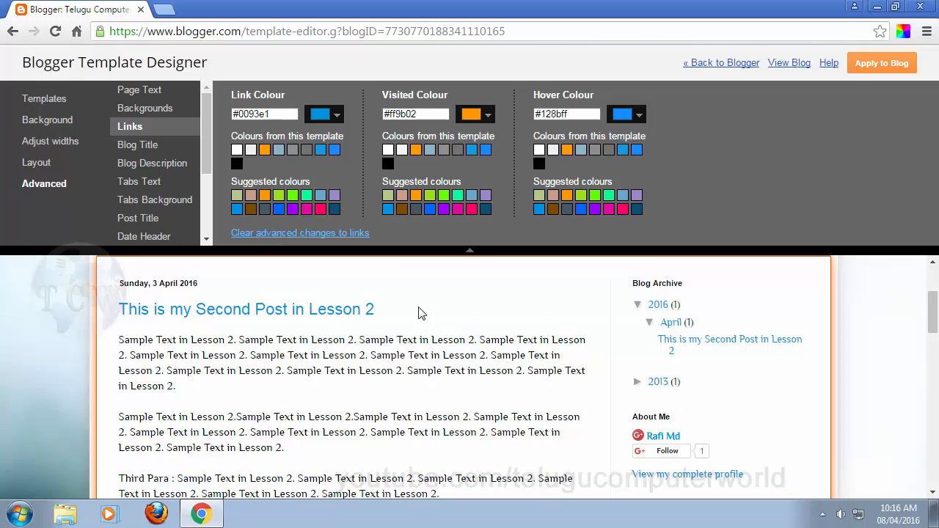
scroll(554, 360, "down", 5)
scroll(562, 431, "down", 6)
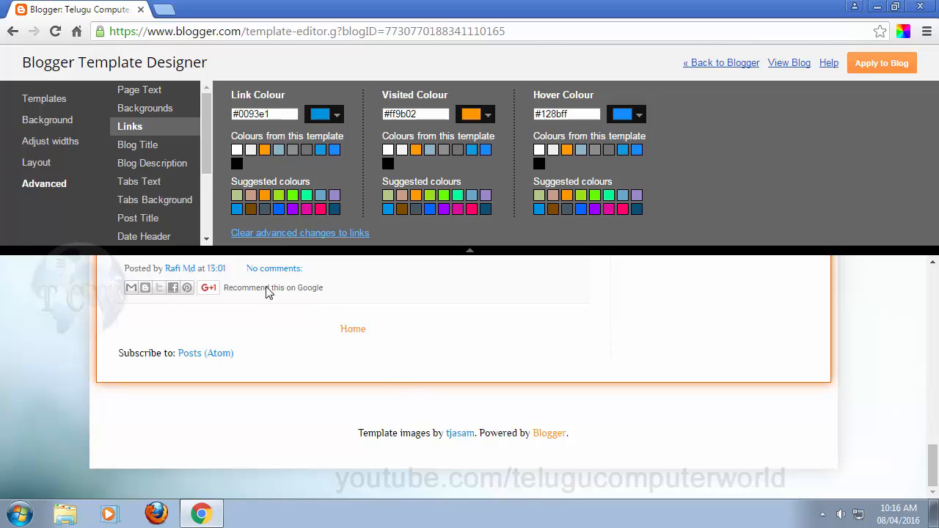
scroll(550, 380, "up", 5)
scroll(550, 378, "up", 8)
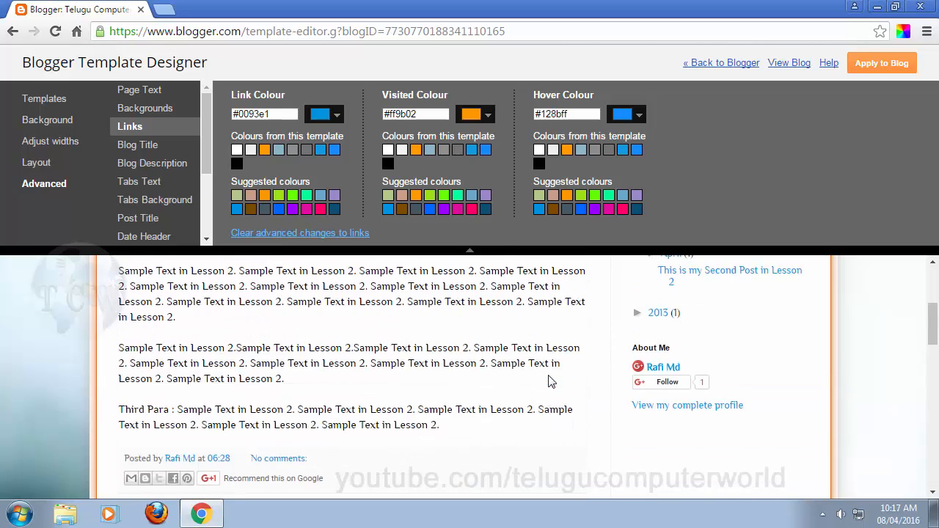
scroll(548, 375, "down", 1)
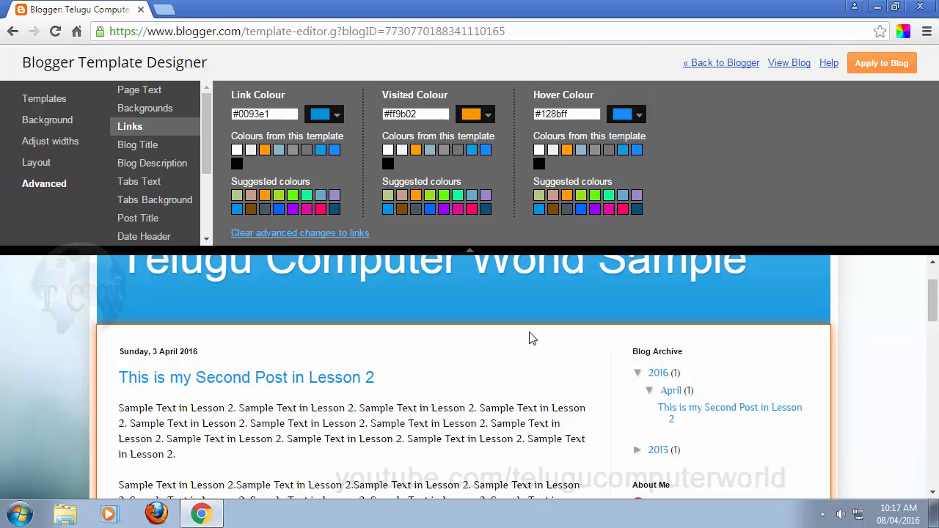
Step: Check the link hover effect on the live blog, set the hover colour to the suggested purple #9a01ff and apply it to the blog
left_click(795, 65)
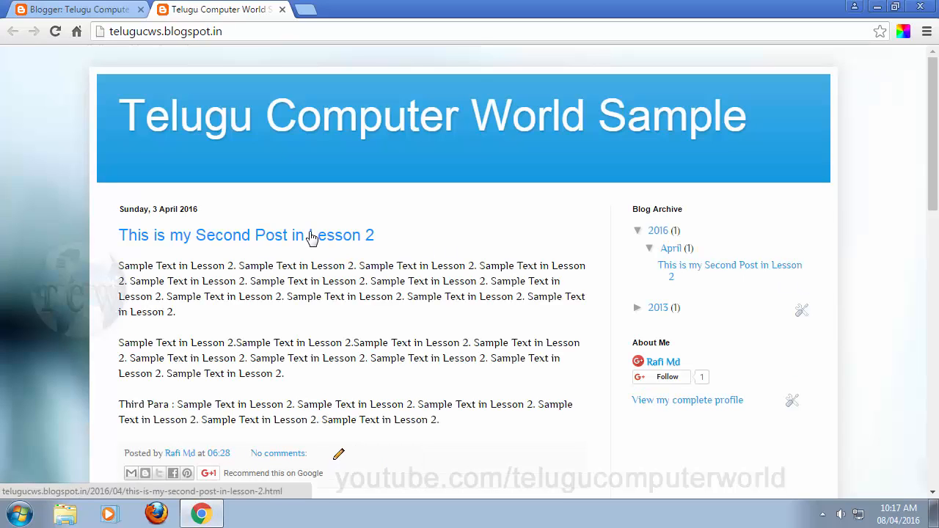
left_click(110, 9)
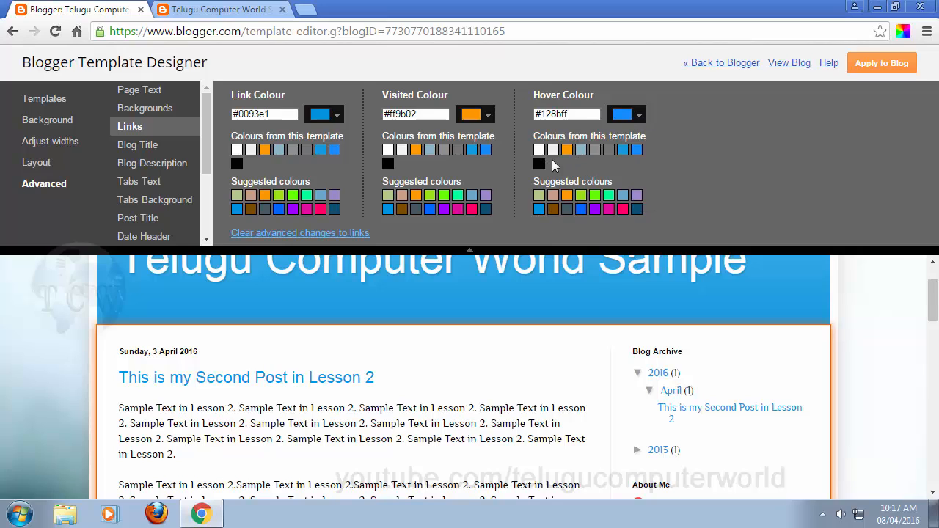
left_click(595, 210)
left_click(880, 63)
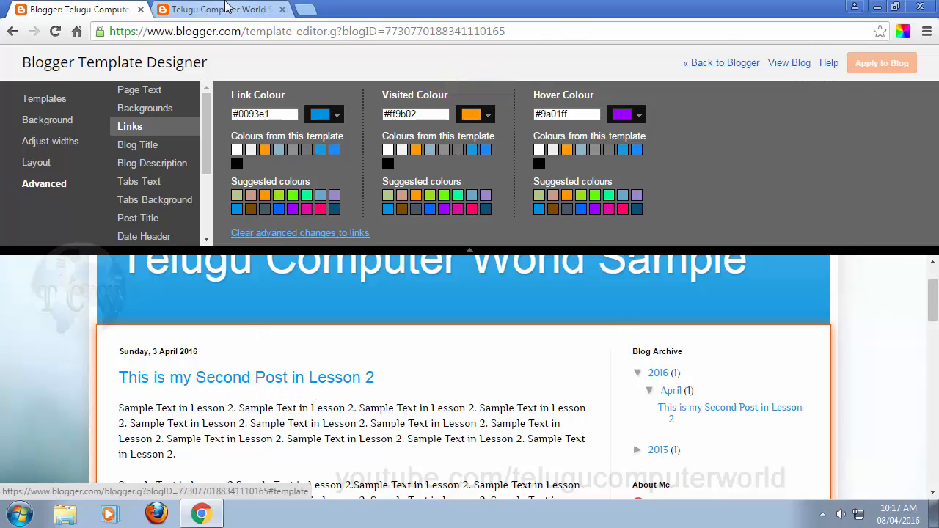
Step: View the live blog and compare the second post title's hover effect with the link colour settings
left_click(789, 63)
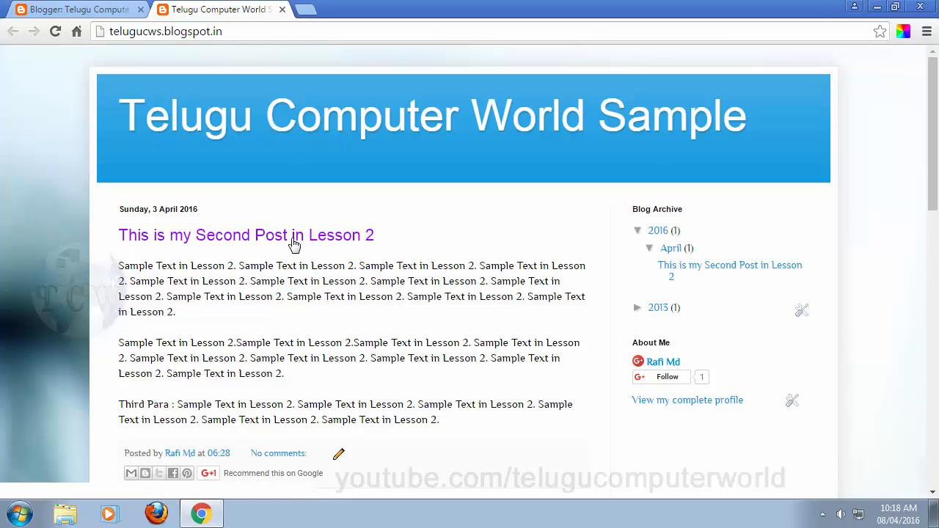
left_click(77, 9)
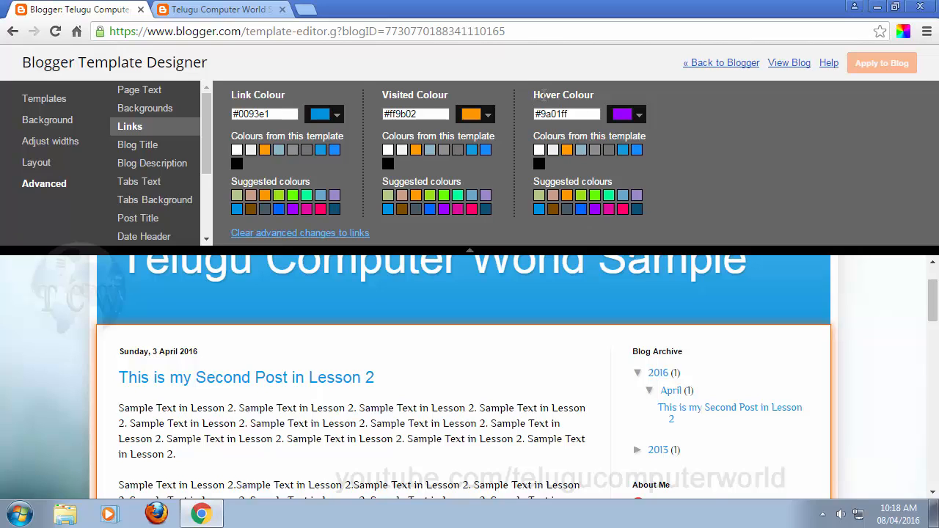
left_click(215, 8)
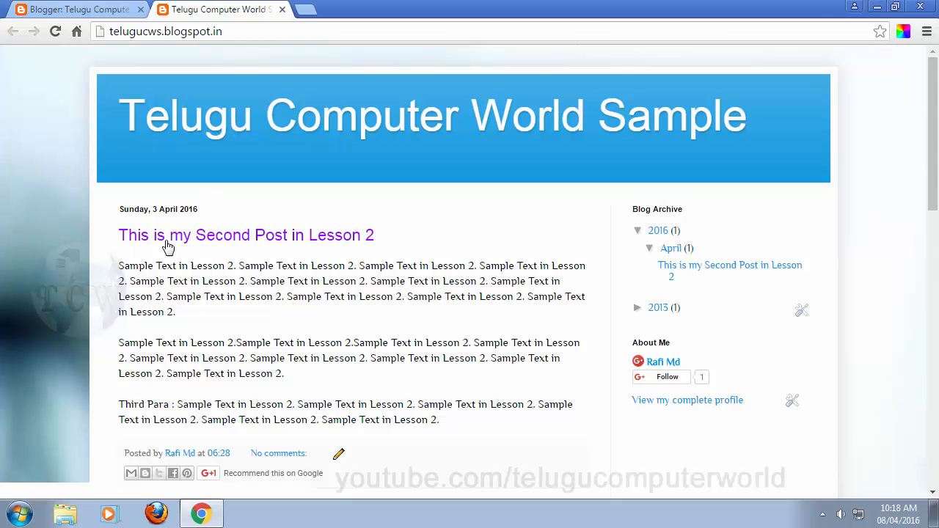
left_click(29, 9)
left_click(216, 8)
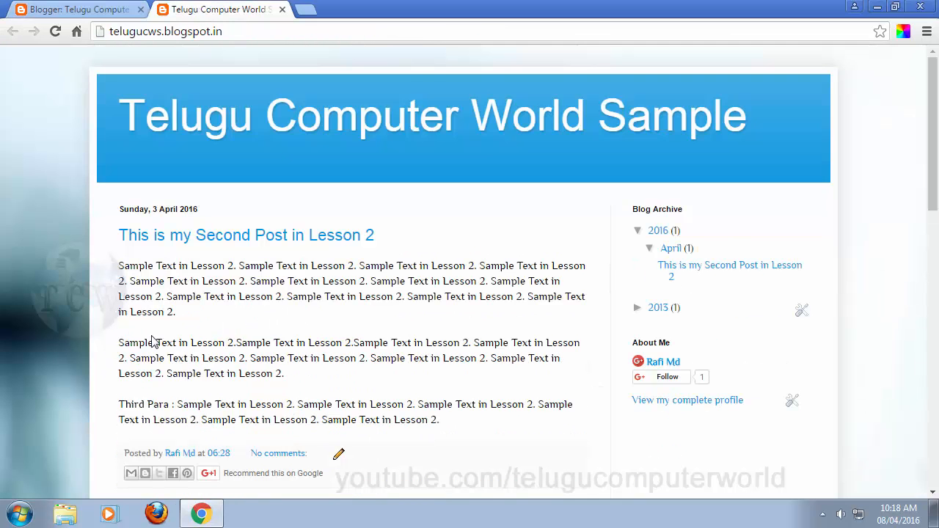
Step: Open the second post on the live blog, return to the home page and compare the visited and unvisited post titles
left_click(281, 238)
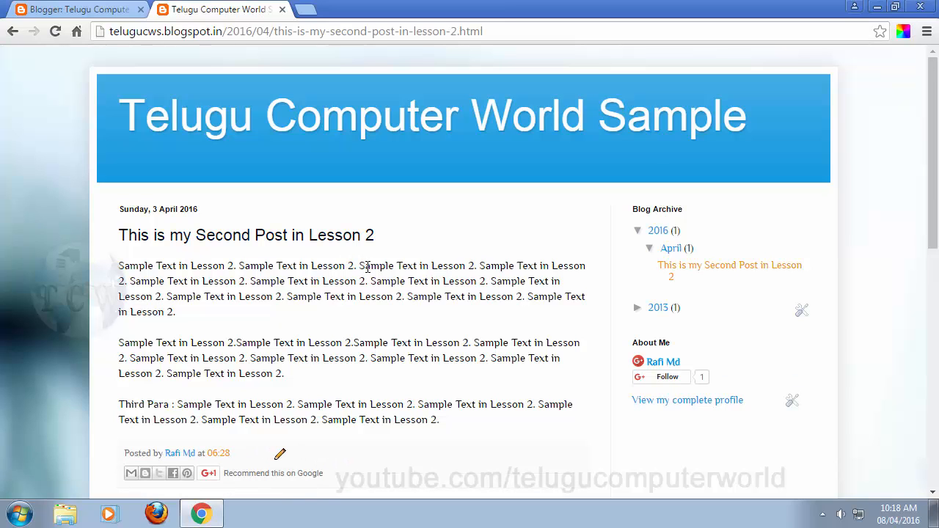
scroll(424, 272, "down", 5)
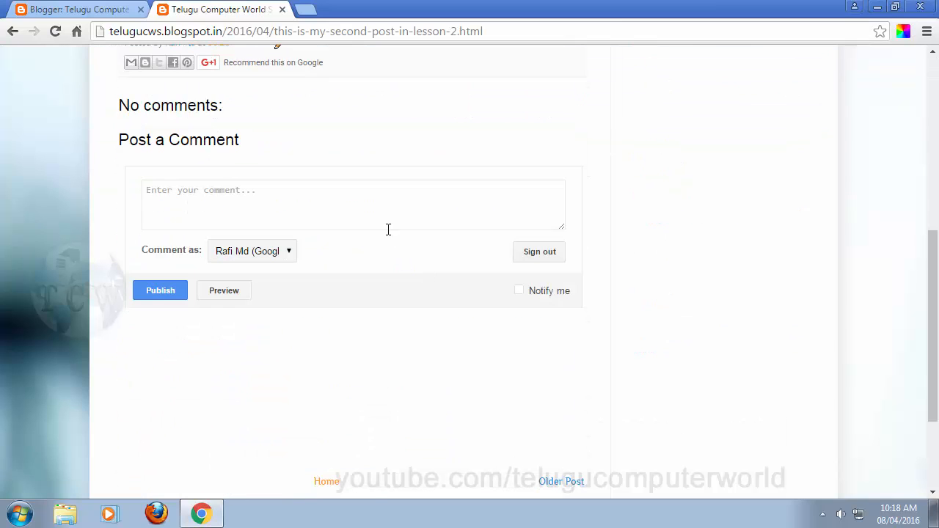
scroll(388, 235, "up", 5)
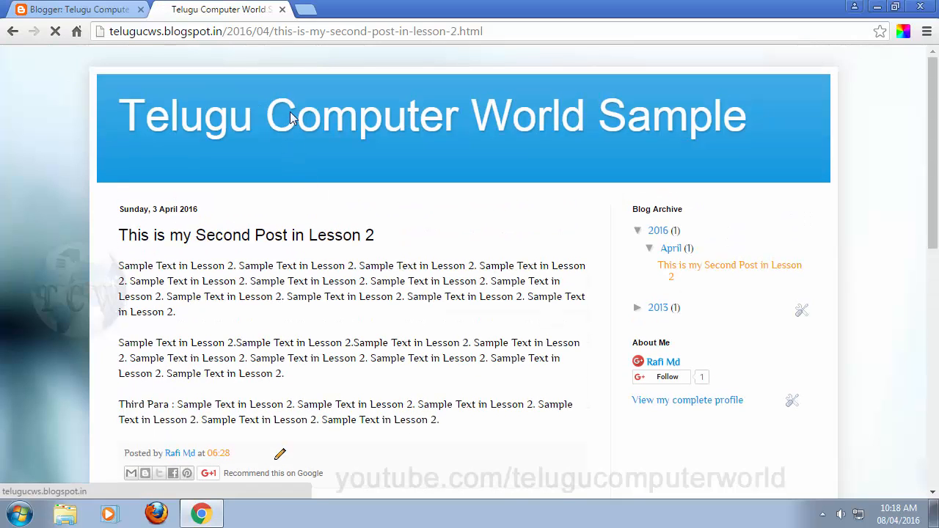
left_click(290, 111)
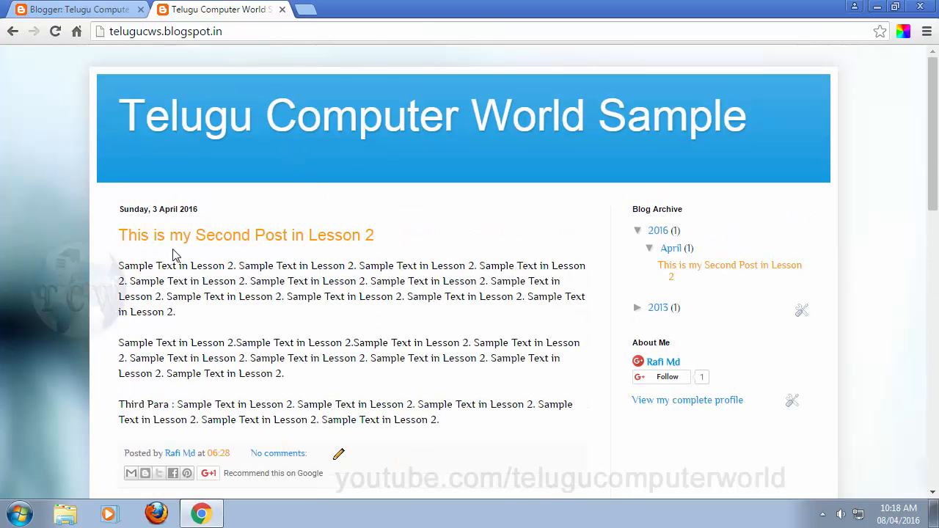
scroll(411, 344, "down", 4)
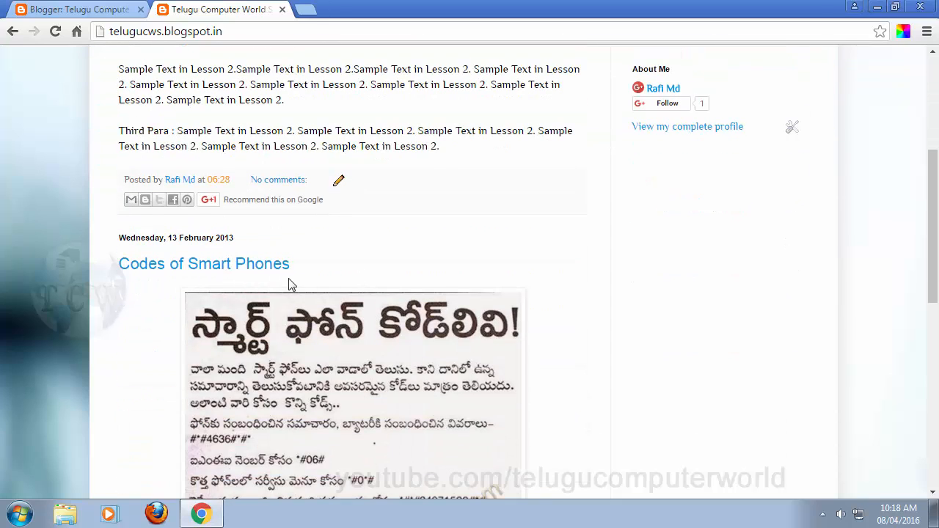
scroll(289, 282, "up", 3)
scroll(465, 245, "up", 1)
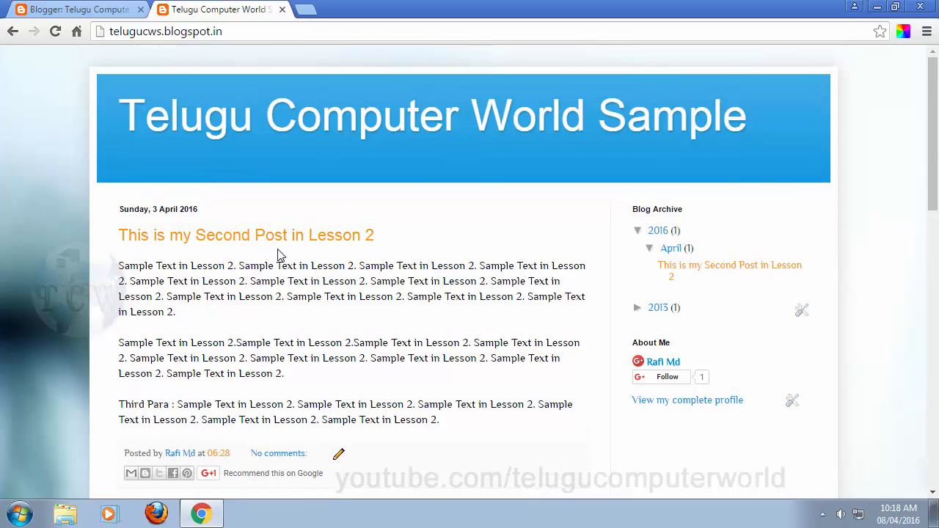
Step: Compare the link colour settings with the visited post's title on the live blog and close the live blog
left_click(120, 9)
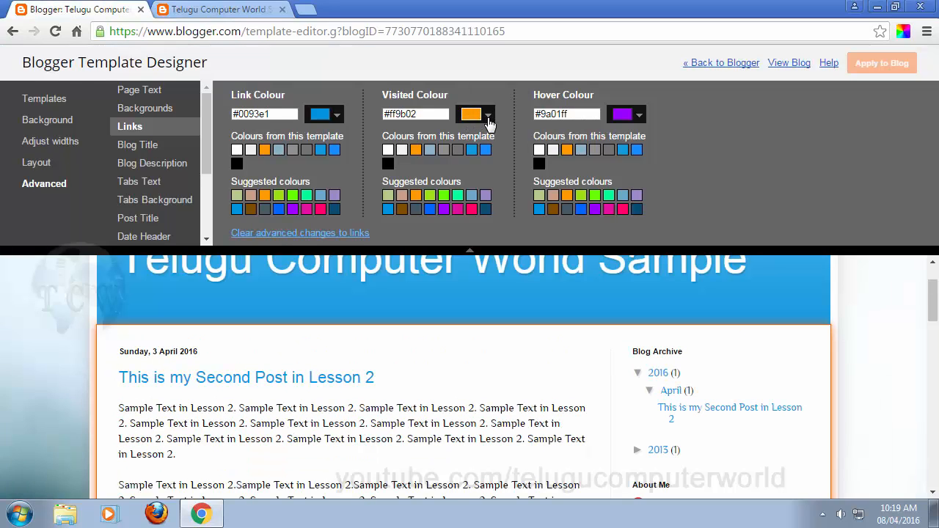
left_click(220, 9)
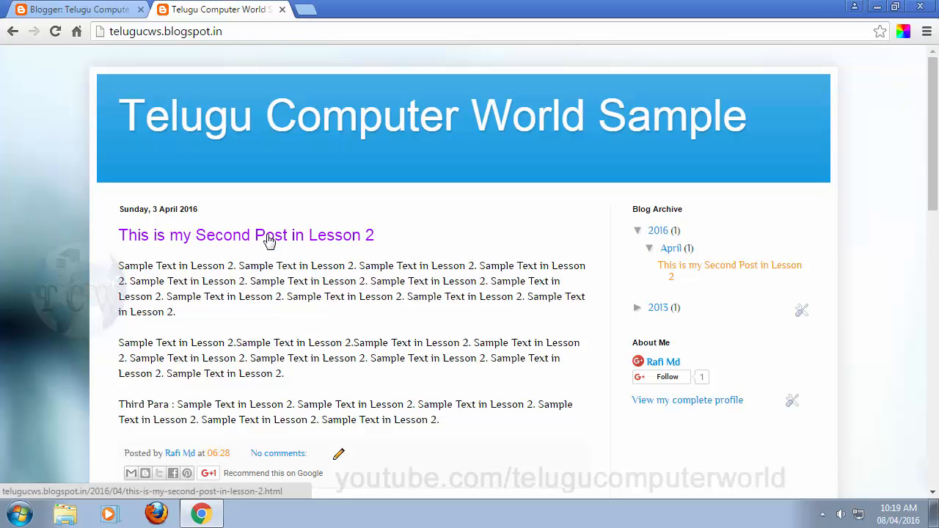
left_click(281, 10)
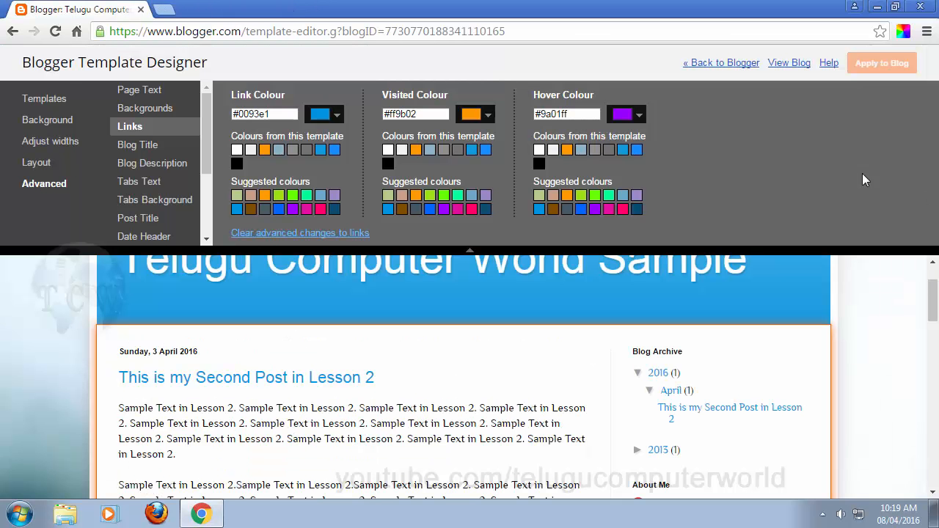
Step: Try Georgia, Times New Roman, Arvo, Dancing Script and Crimson Text on the blog title and set its font to GFS Neohellenic
left_click(137, 147)
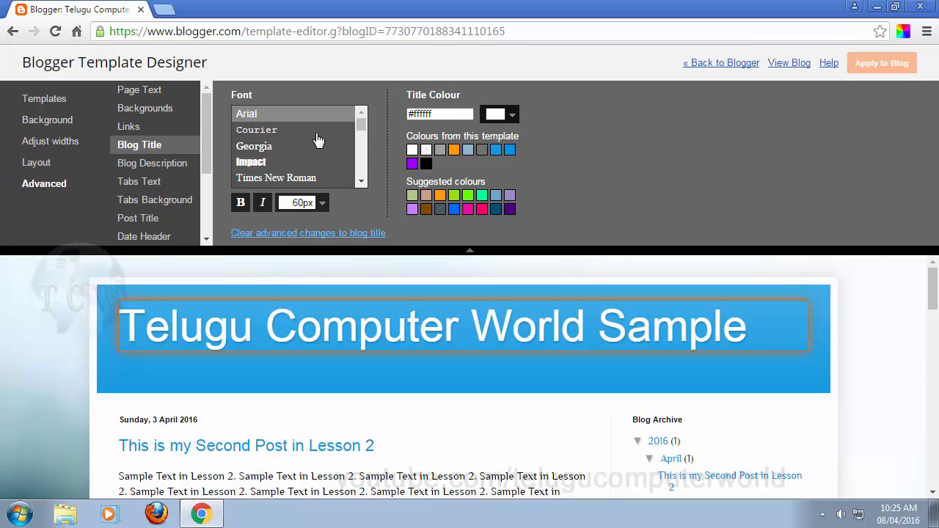
left_click(268, 151)
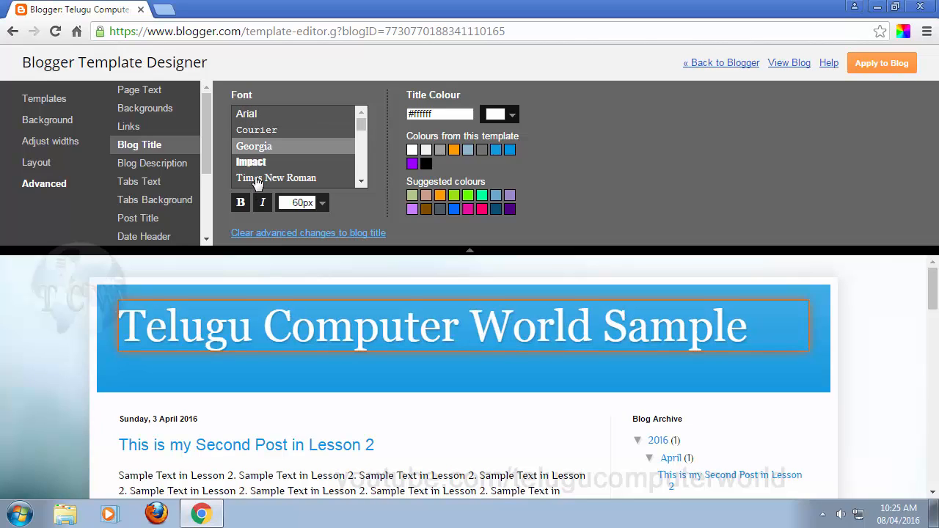
left_click(257, 178)
scroll(308, 147, "down", 2)
left_click(262, 168)
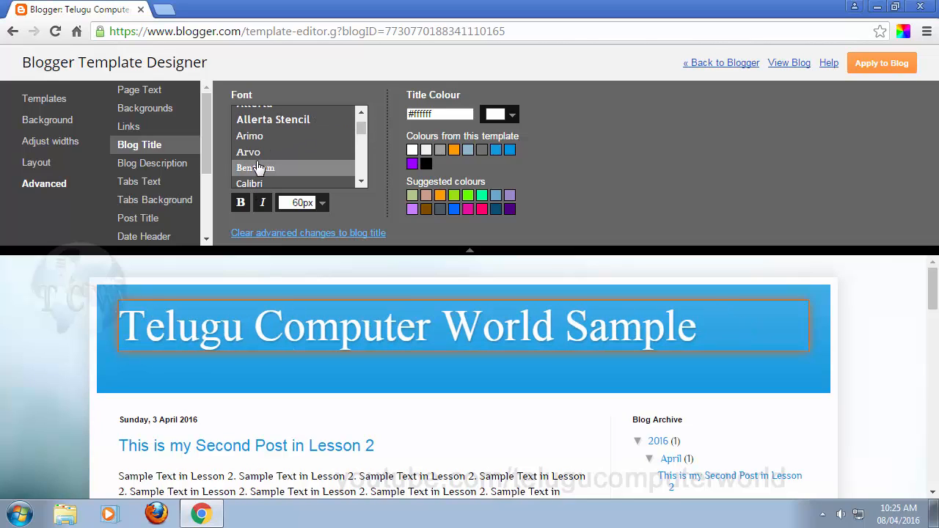
left_click(247, 151)
scroll(304, 143, "down", 3)
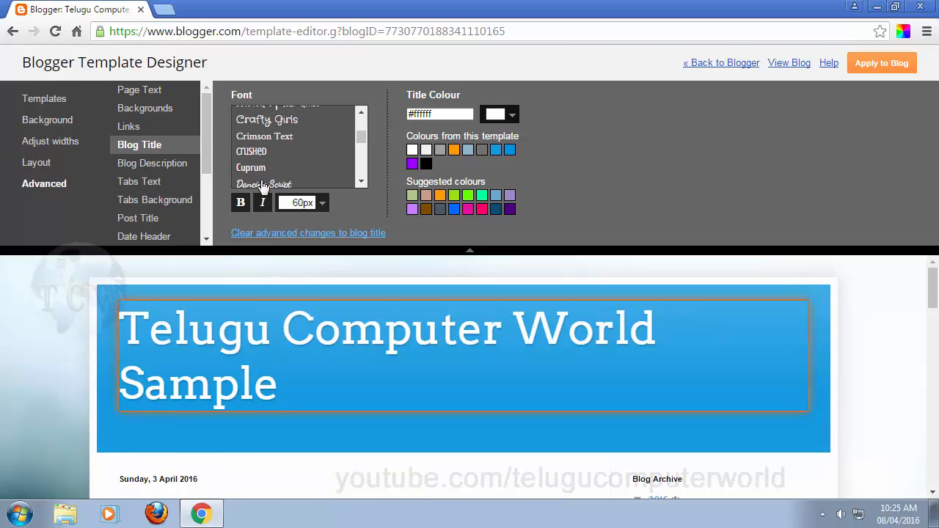
left_click(264, 180)
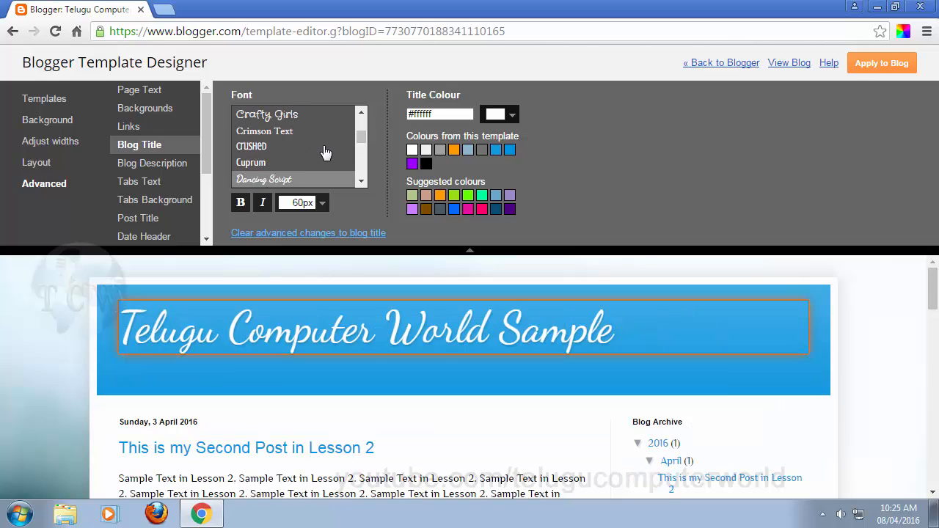
left_click(278, 134)
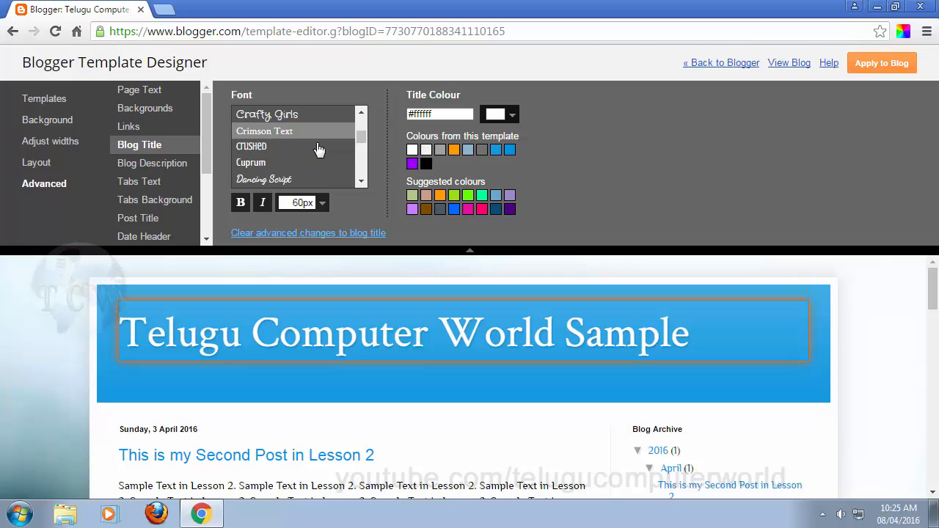
scroll(312, 151, "down", 2)
left_click(273, 115)
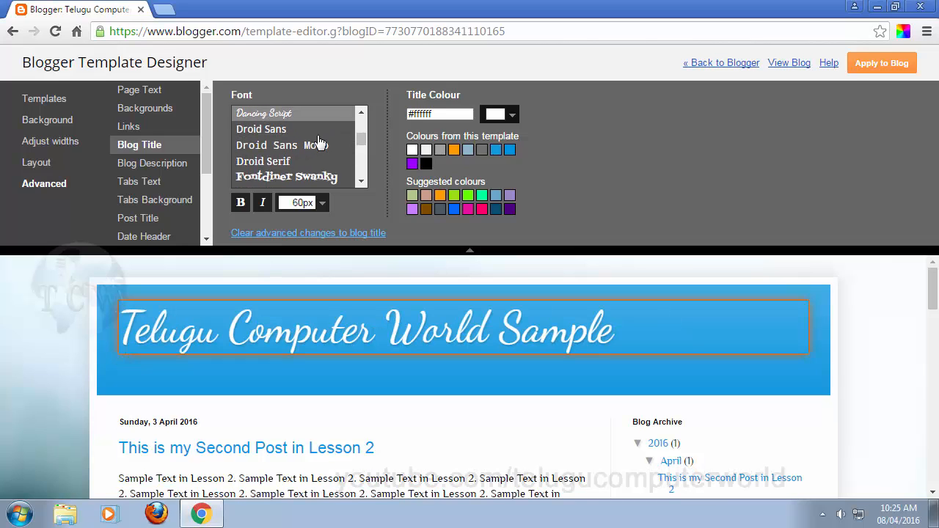
scroll(319, 142, "down", 1)
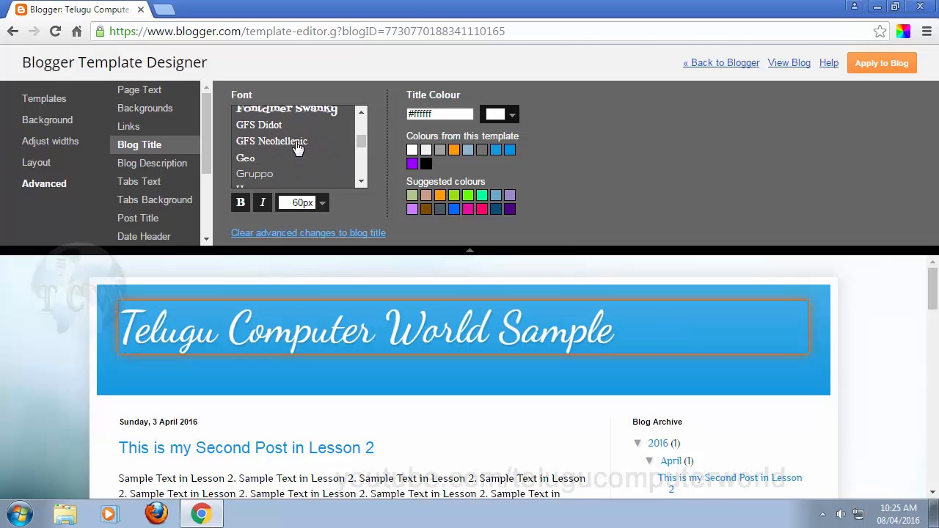
left_click(297, 141)
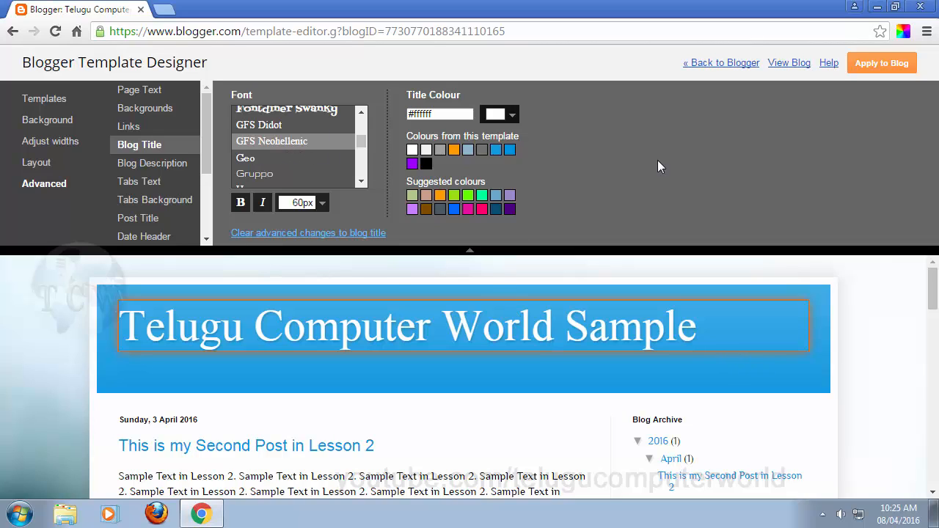
Step: Try bold and italic styling on the blog title and turn both off again
left_click(239, 205)
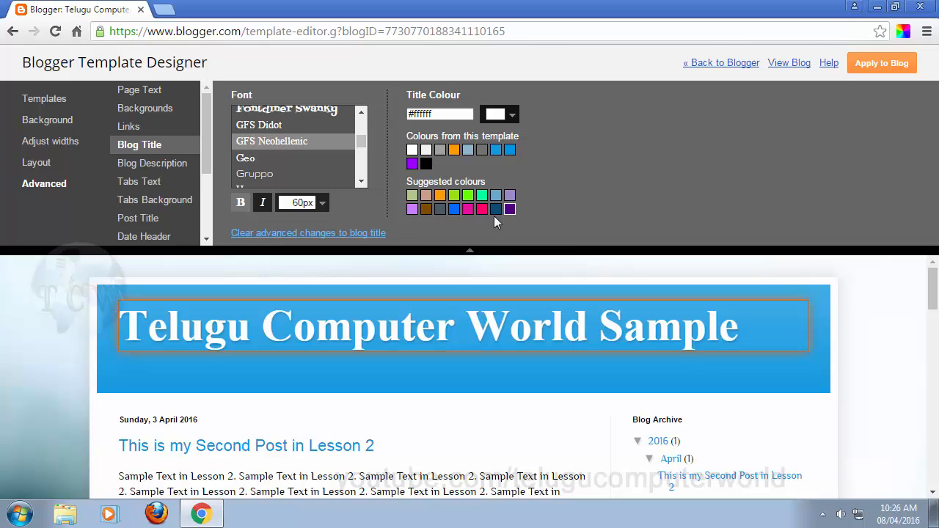
left_click(241, 209)
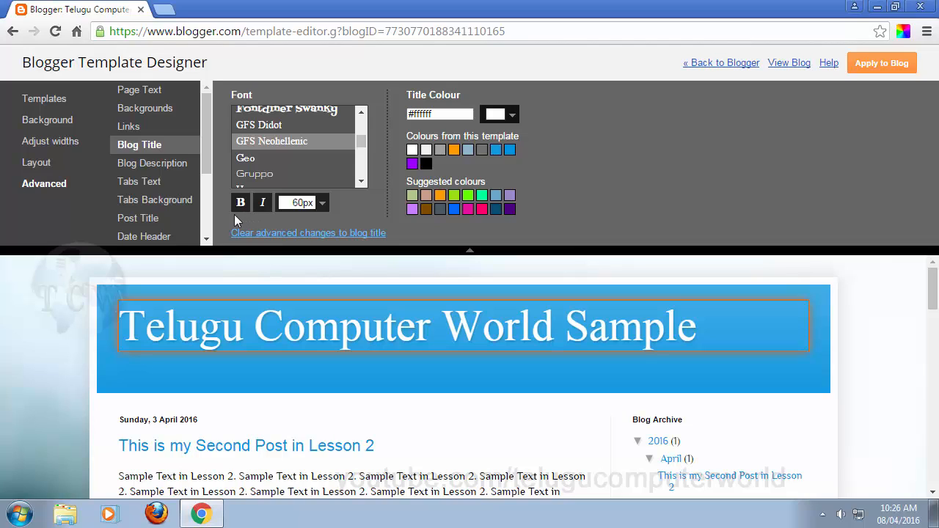
left_click(235, 211)
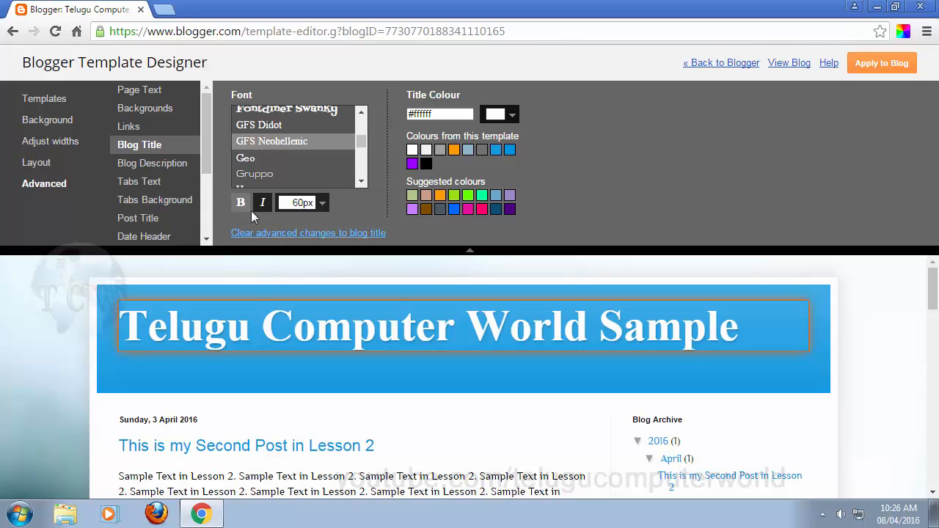
left_click(242, 213)
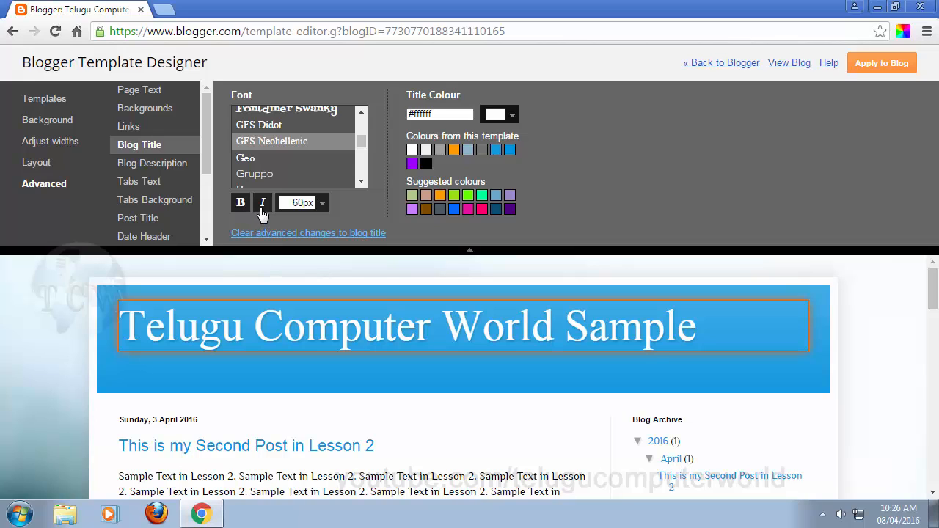
left_click(262, 206)
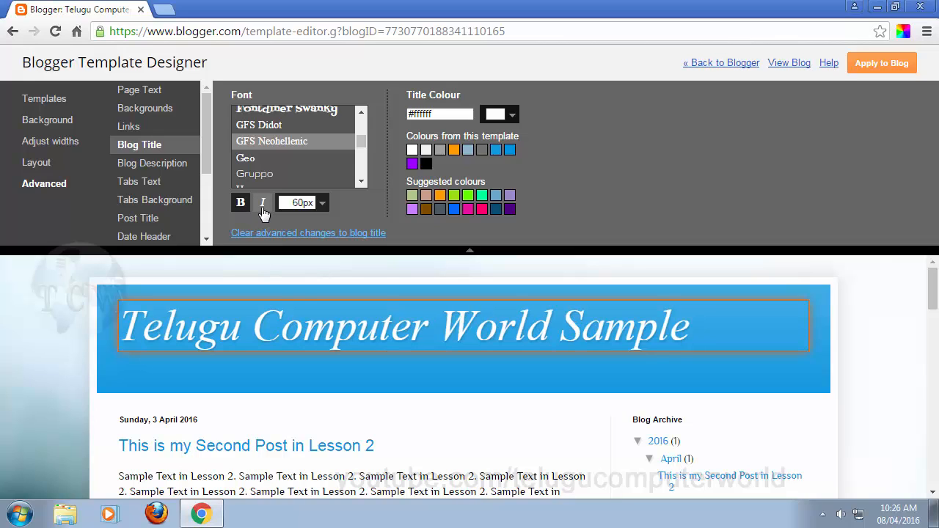
left_click(263, 207)
left_click(263, 207)
left_click(262, 207)
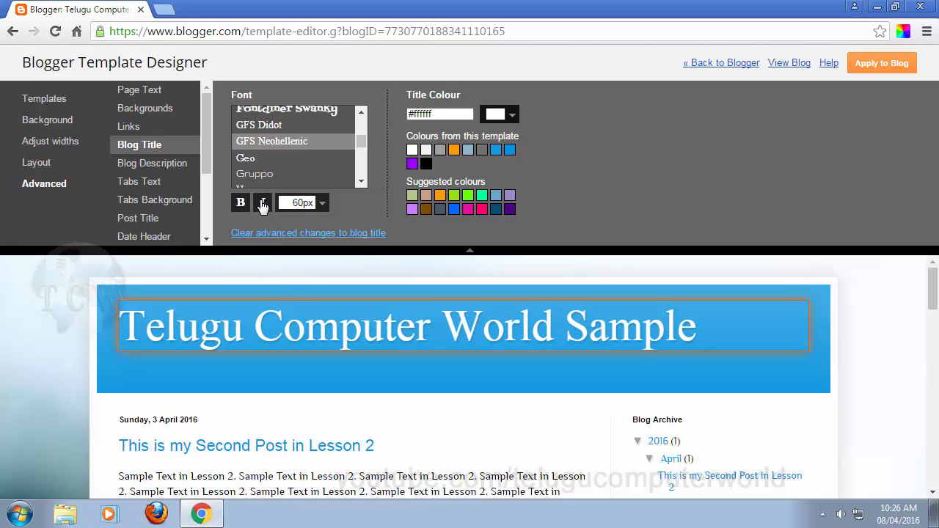
Step: Try blog title font sizes of 70 px and 80 px and return the size to 60 px
left_click(322, 204)
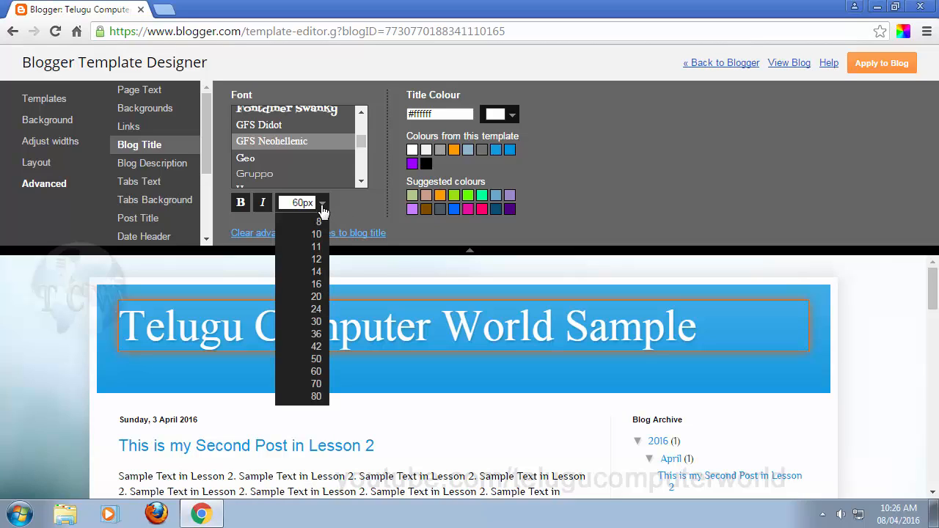
left_click(317, 383)
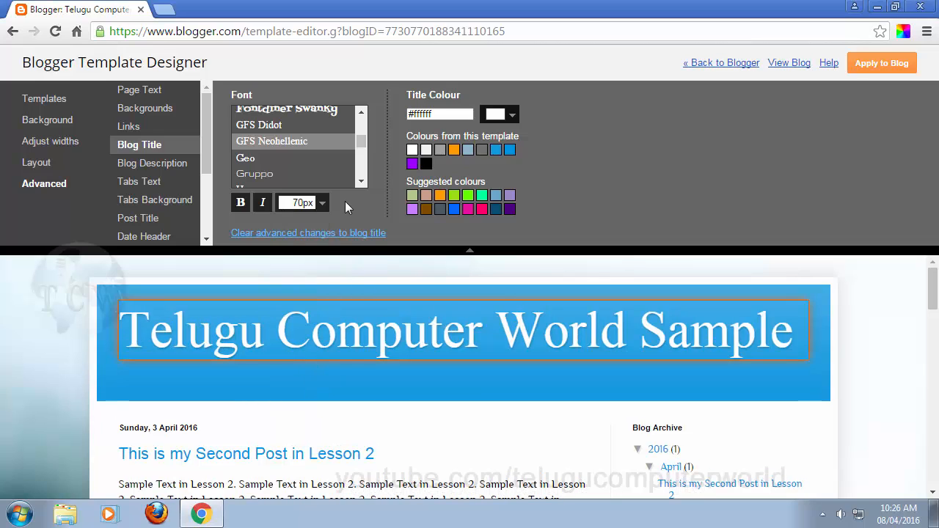
left_click(322, 204)
left_click(316, 396)
left_click(322, 203)
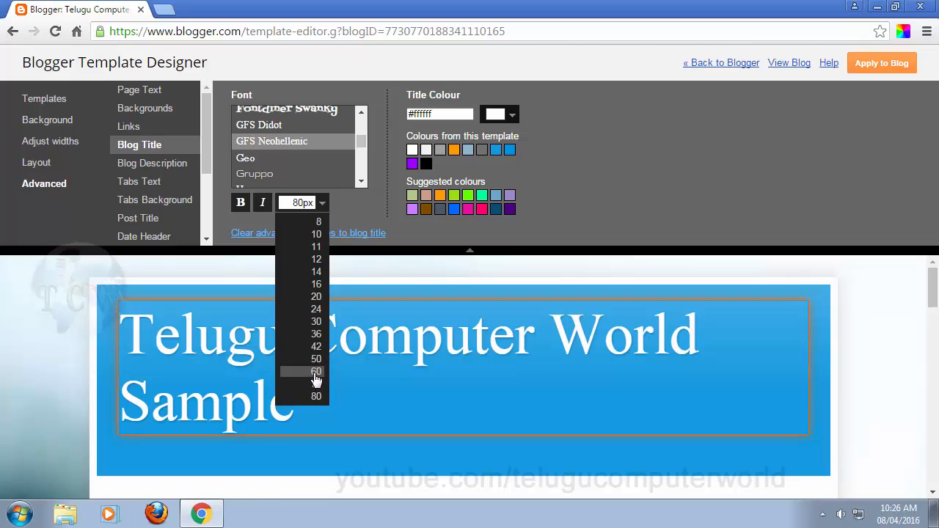
left_click(316, 372)
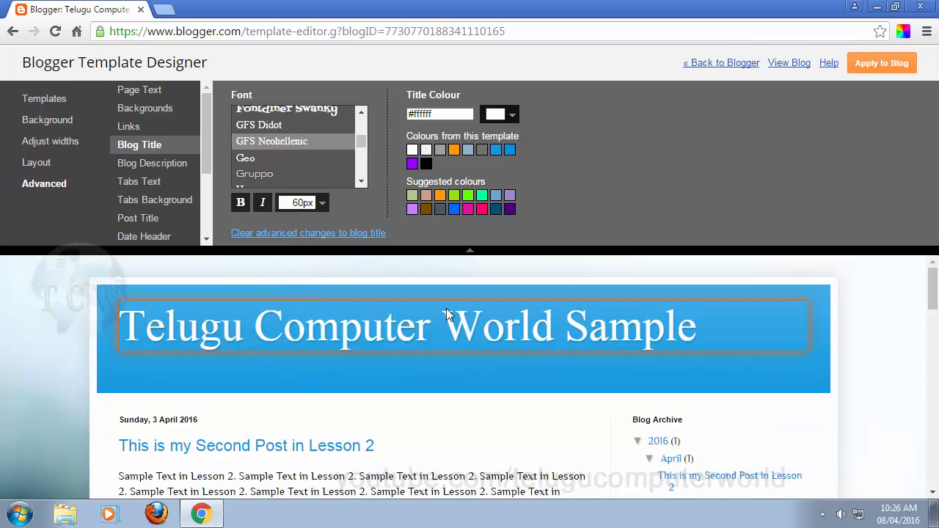
Step: Enter a custom blog title font size of 65 px and change it to 62 px
left_click_drag(303, 203, 297, 203)
type("5")
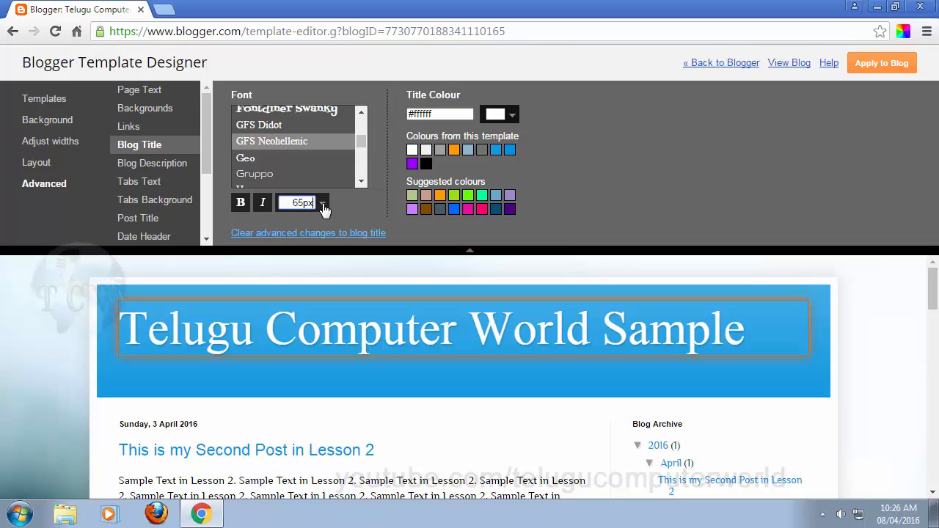
left_click_drag(288, 203, 507, 162)
type("62px")
key("Return")
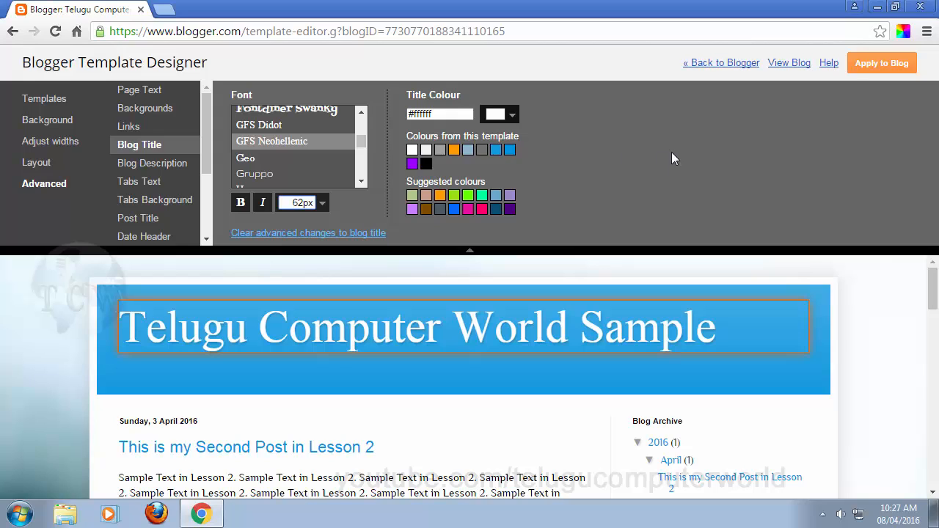
Step: Try a preset blog title font size of 50 px and set it back to 60 px
left_click(324, 207)
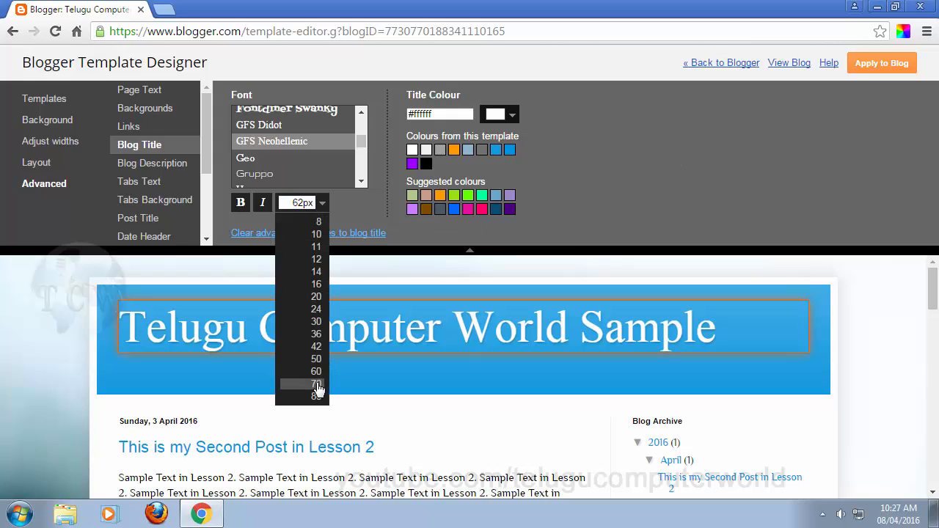
left_click(315, 359)
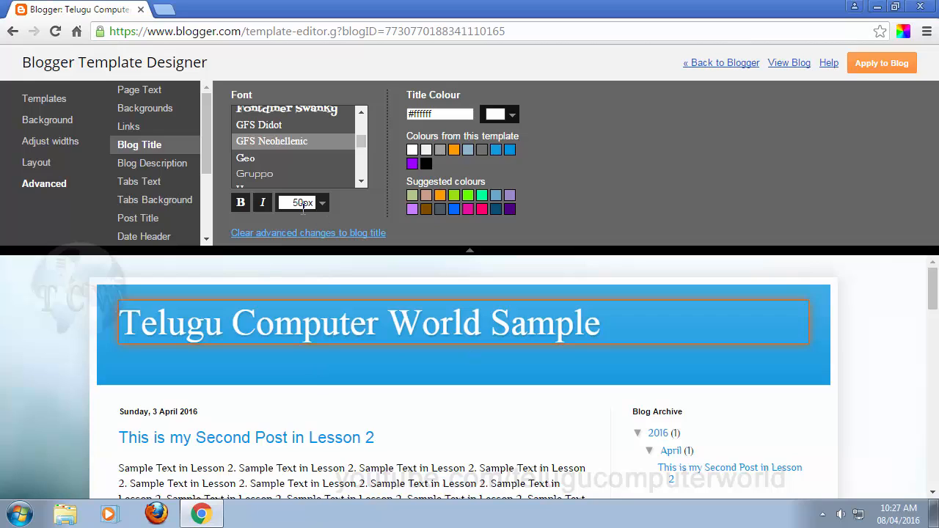
left_click(320, 204)
left_click(314, 377)
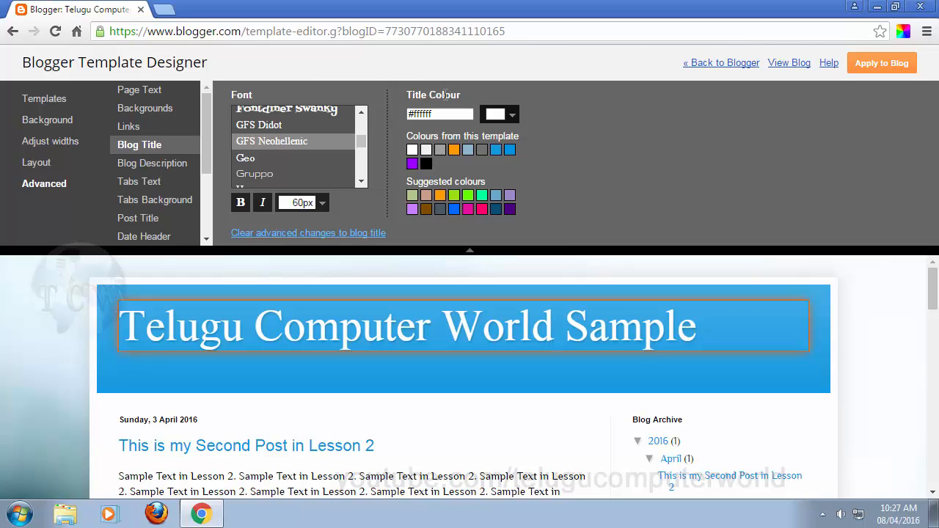
Step: Try purple #9a01ff, #cc80ff, pink #e1119a and green #01ff9a as the blog title colour and restore white #ffffff
left_click(412, 162)
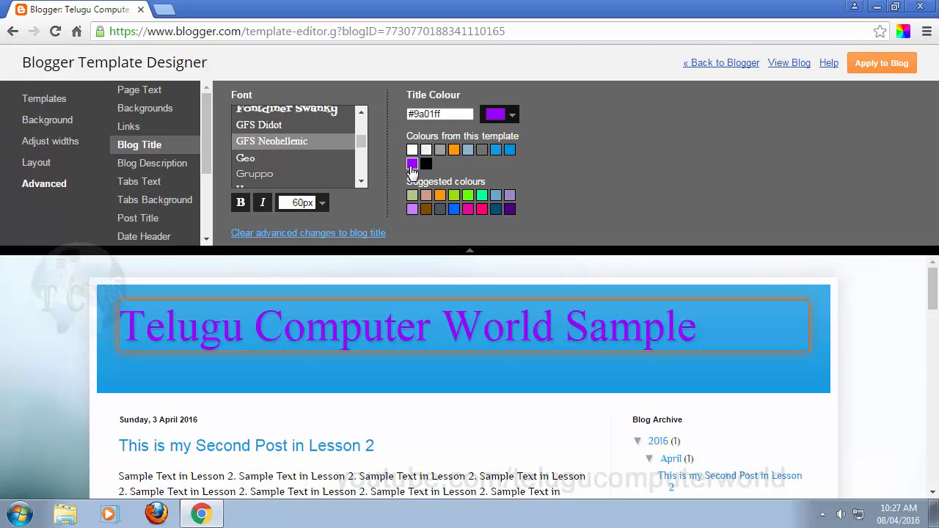
left_click(412, 209)
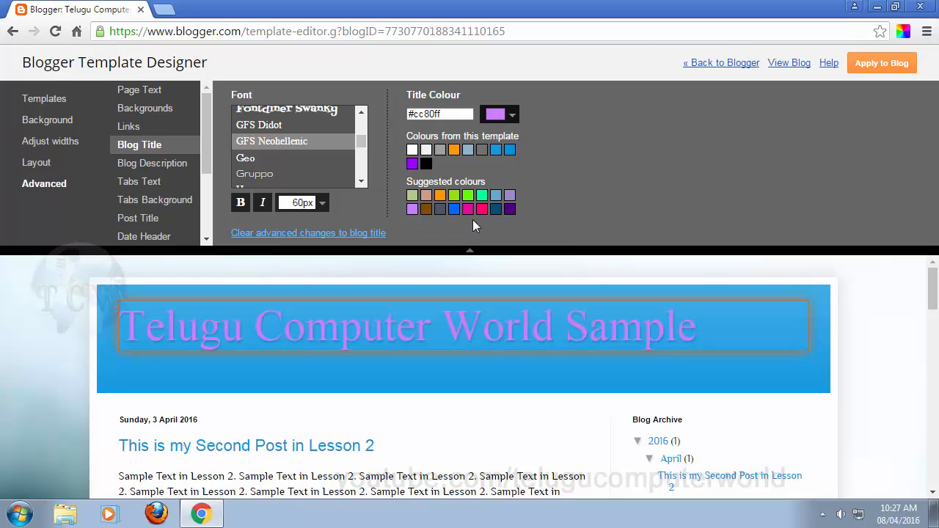
left_click(481, 210)
left_click(468, 209)
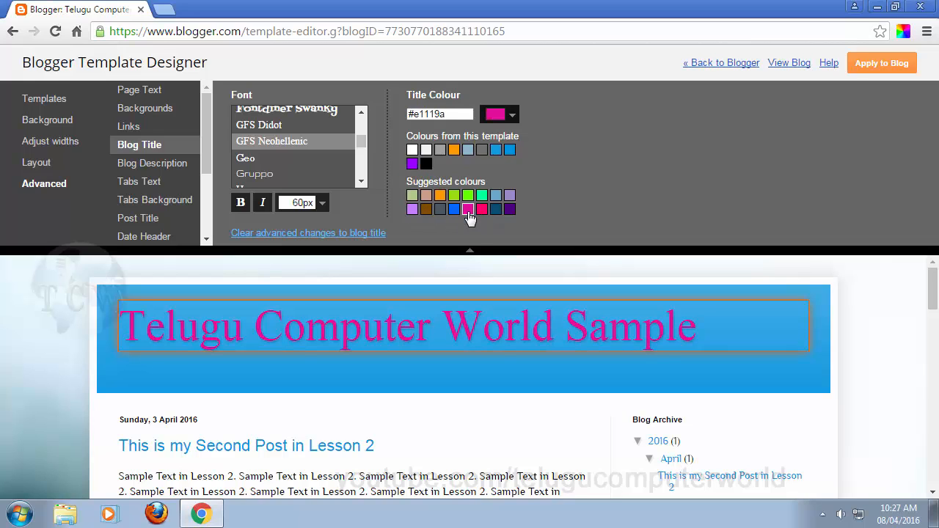
left_click(467, 195)
left_click(480, 195)
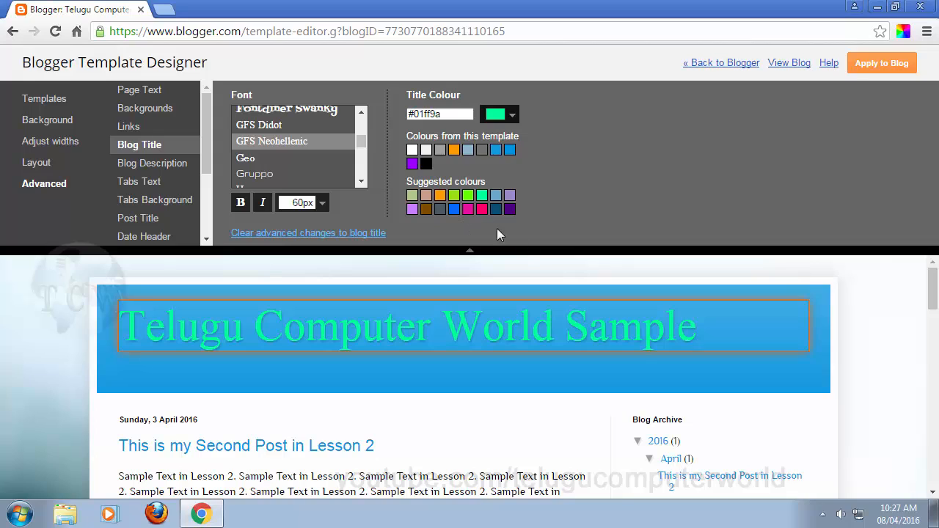
left_click(412, 150)
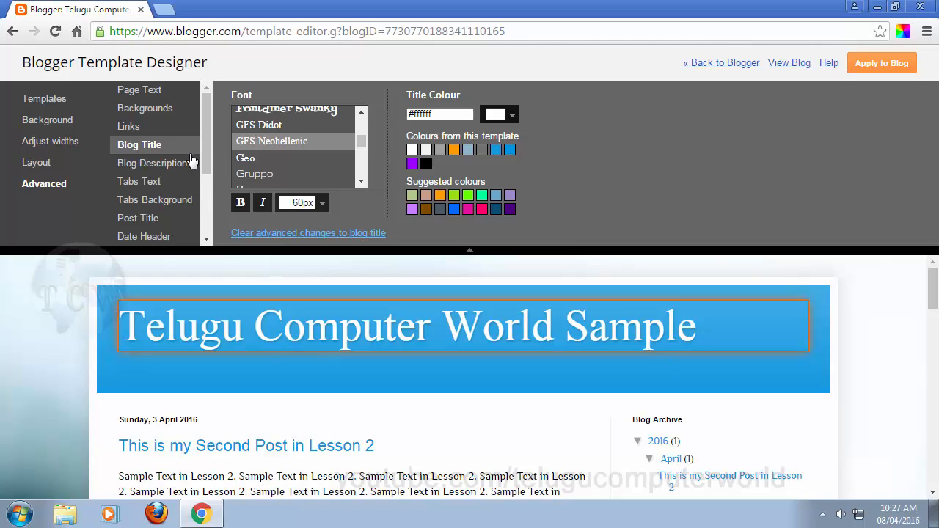
Step: Review the blog description and tabs text settings and look through the whole blog preview for the affected elements
left_click_drag(206, 151, 204, 160)
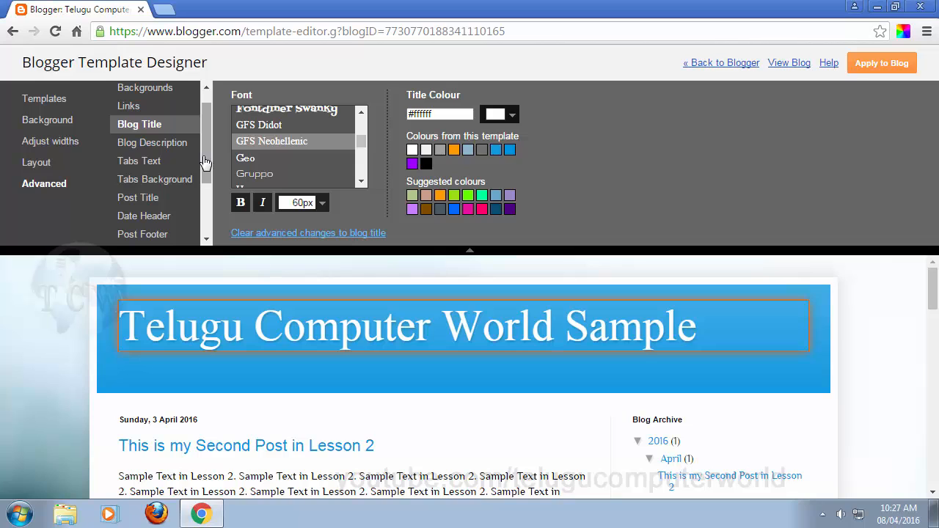
left_click(163, 146)
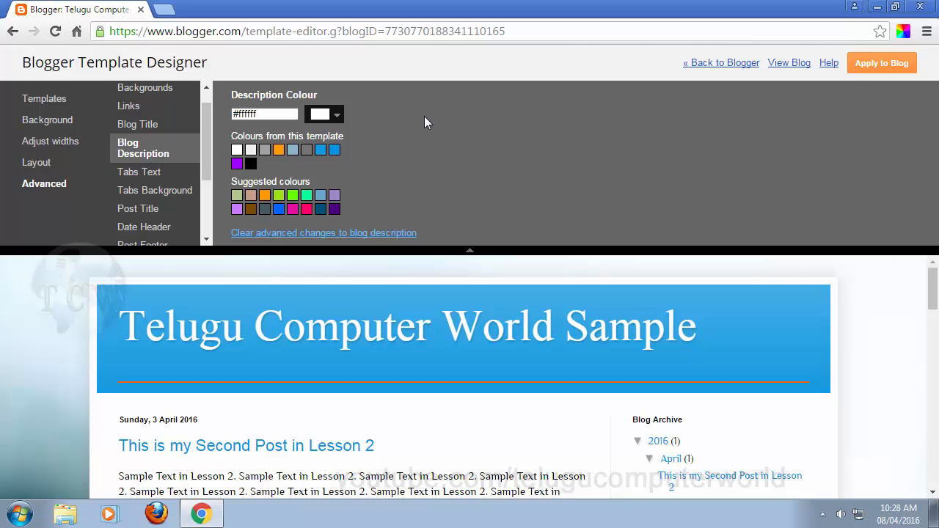
left_click(136, 174)
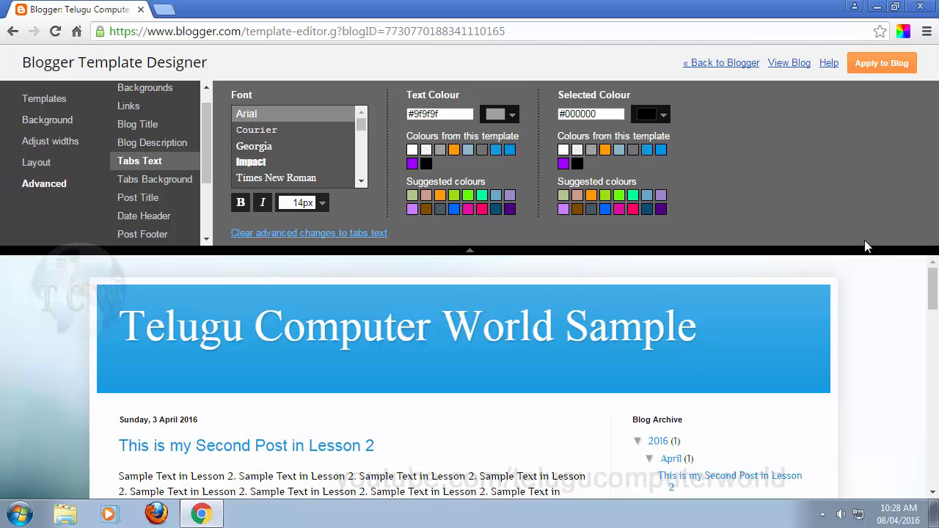
scroll(905, 337, "down", 20)
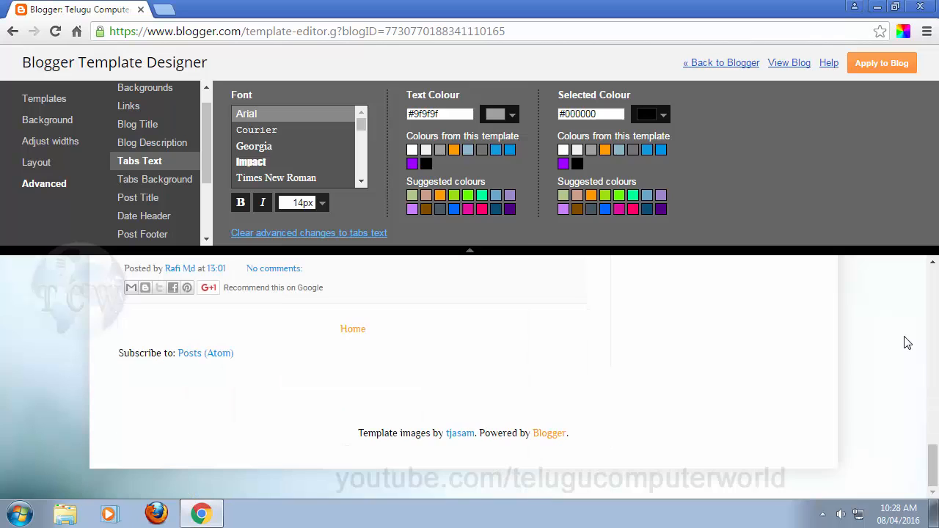
scroll(906, 342, "up", 20)
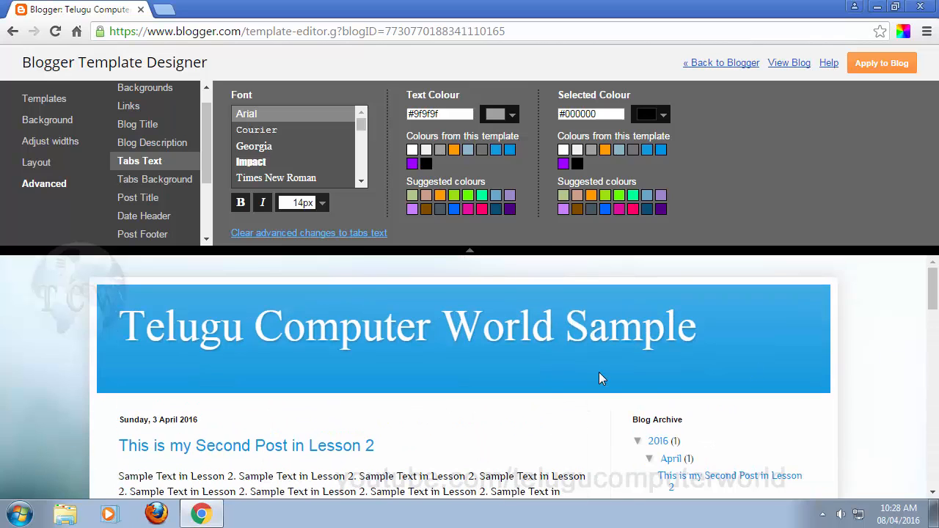
scroll(369, 413, "down", 1)
scroll(369, 412, "down", 15)
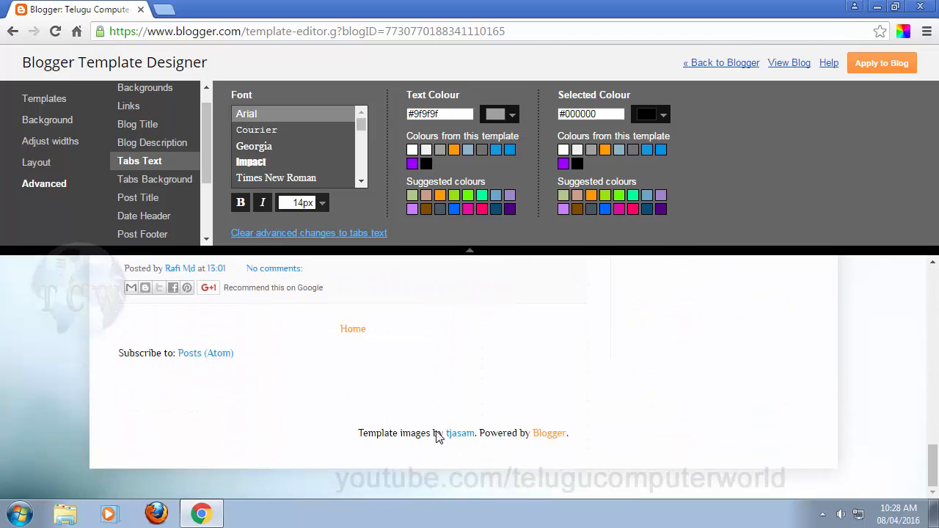
Step: Look through the blog preview for elements affected by the tabs text, and check the Tabs Background colour settings
scroll(591, 377, "up", 5)
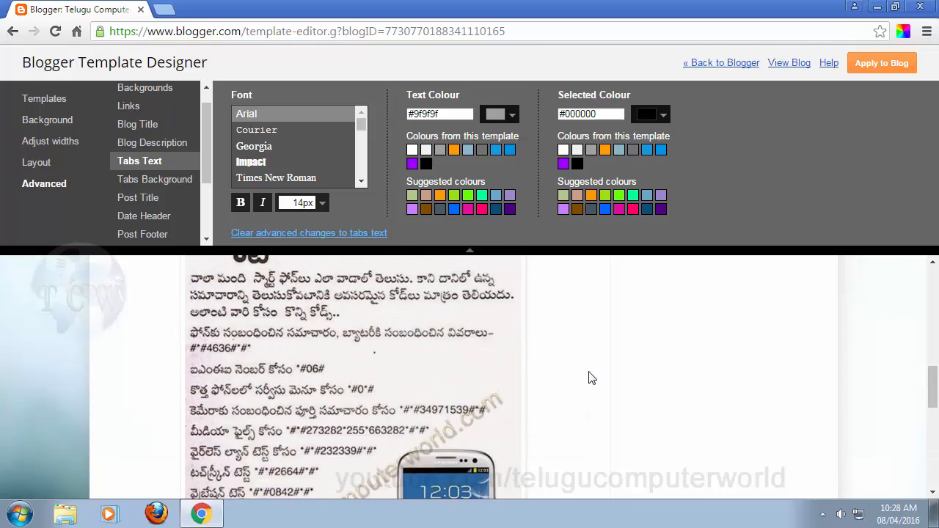
scroll(591, 378, "up", 4)
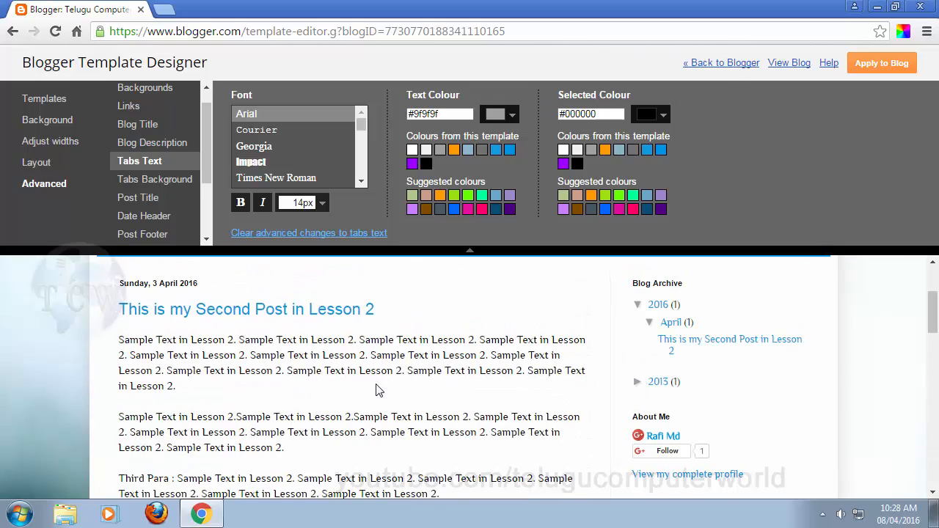
scroll(375, 384, "up", 2)
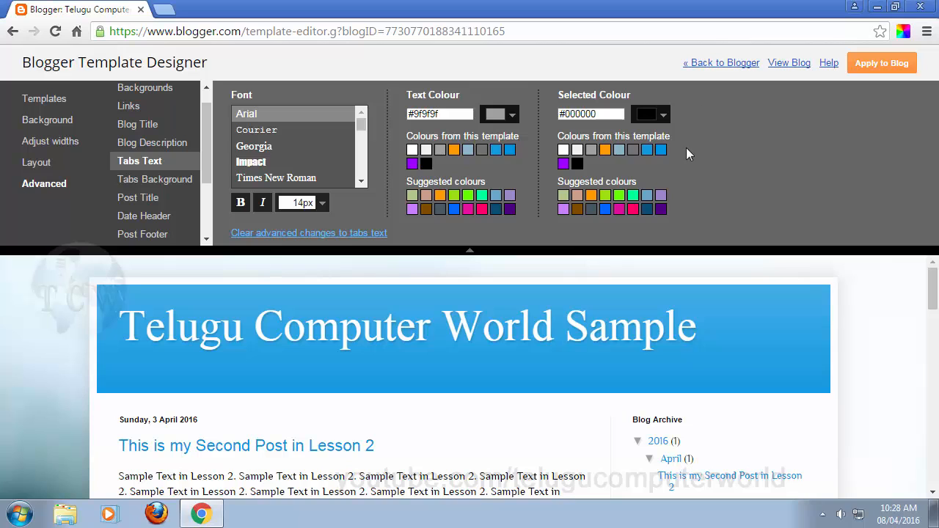
scroll(420, 404, "down", 3)
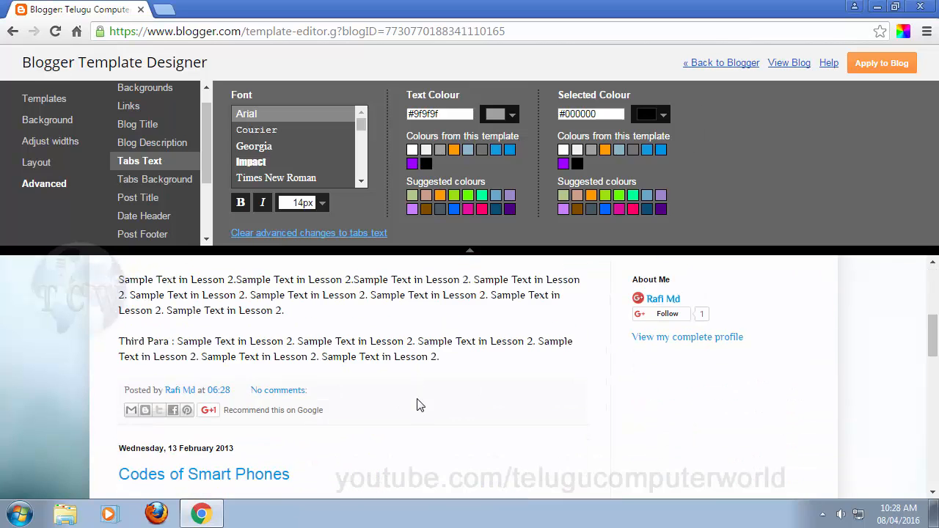
scroll(420, 404, "up", 2)
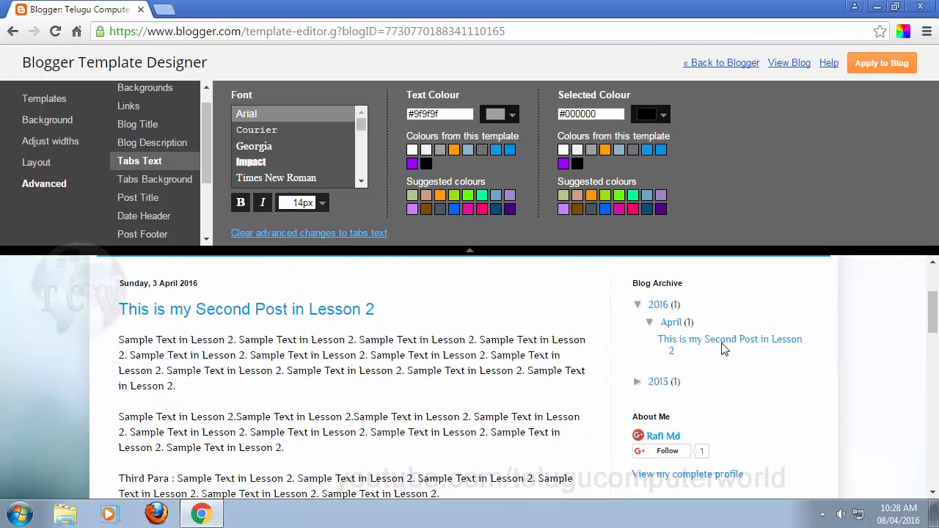
scroll(338, 337, "up", 2)
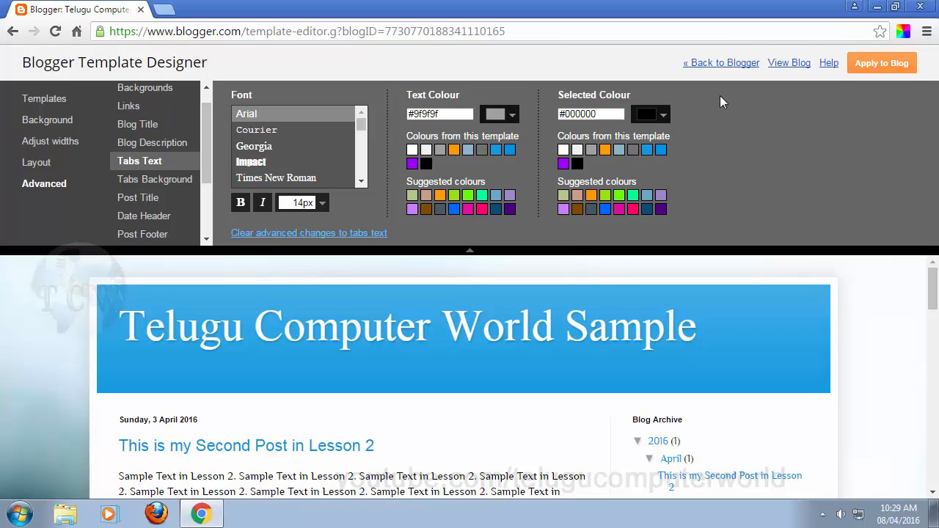
left_click(149, 186)
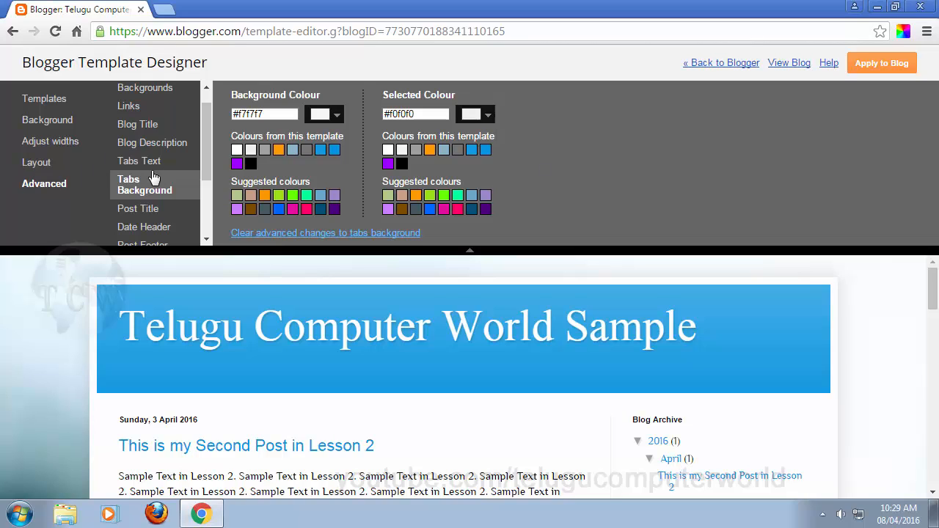
scroll(150, 187, "down", 1)
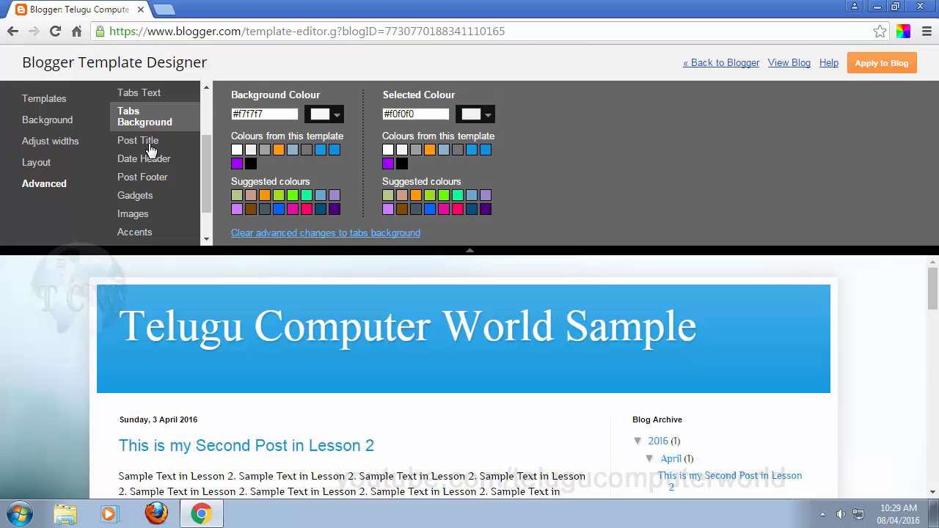
Step: Open the Post Title settings and examine the post titles throughout the blog preview
left_click(149, 147)
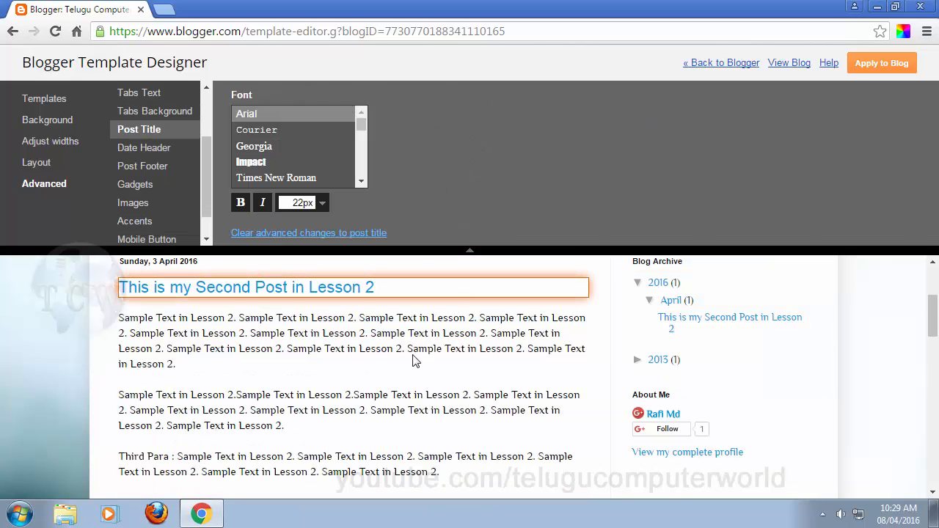
scroll(327, 424, "up", 2)
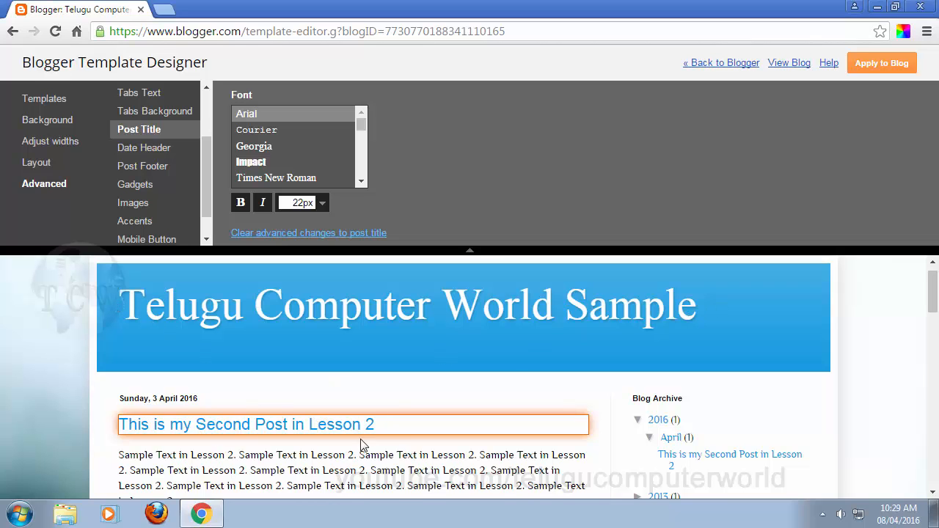
scroll(360, 444, "down", 10)
scroll(373, 437, "up", 3)
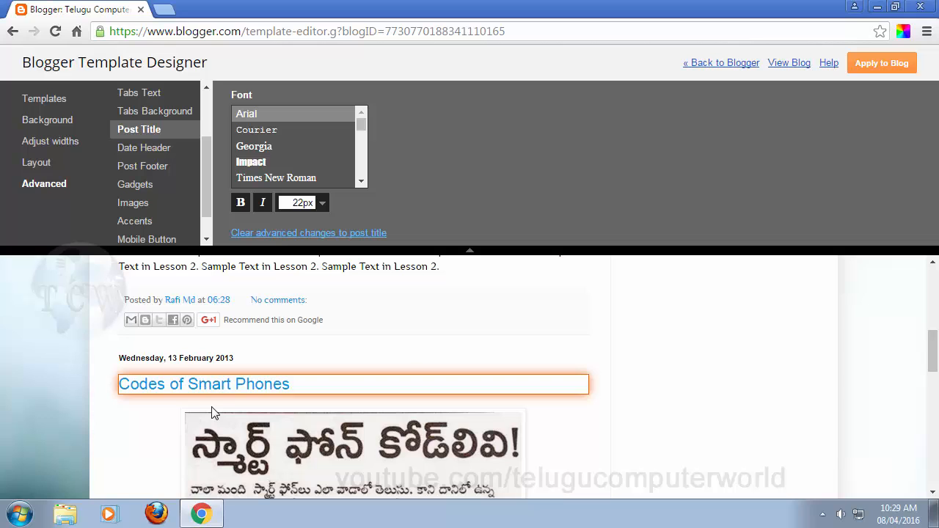
scroll(399, 363, "up", 6)
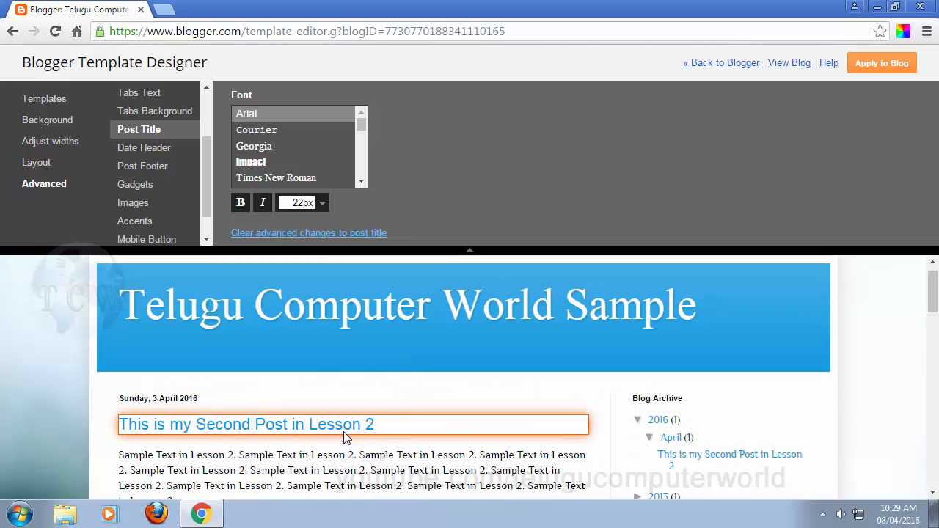
scroll(381, 442, "down", 3)
scroll(383, 445, "up", 3)
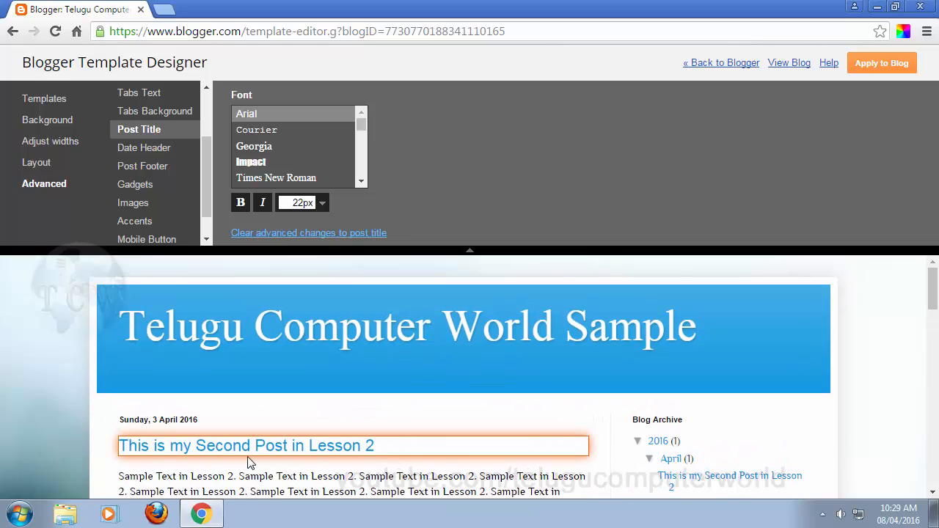
Step: Try Georgia, Times New Roman, Bentham, Dancing Script, GFS Neohellenic and Homemade Apple as the post title font
left_click(262, 149)
left_click(269, 178)
scroll(307, 146, "down", 2)
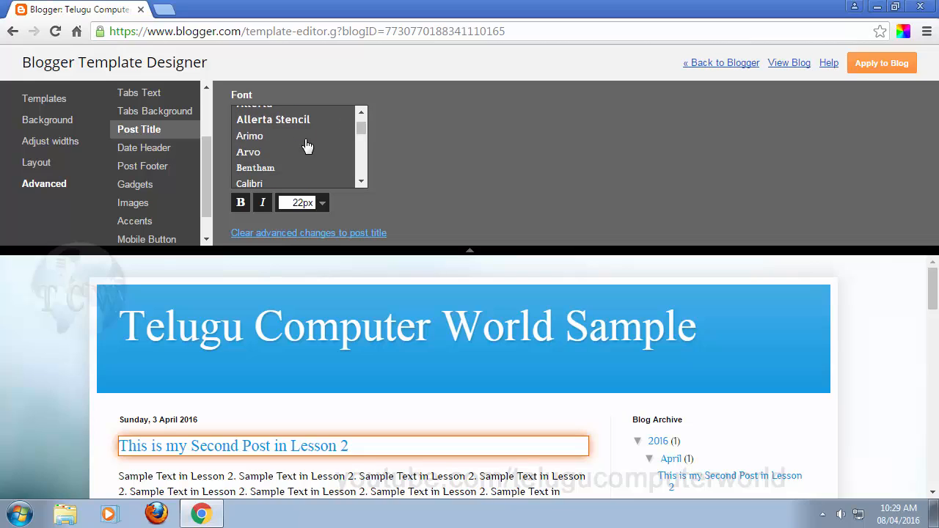
left_click(256, 170)
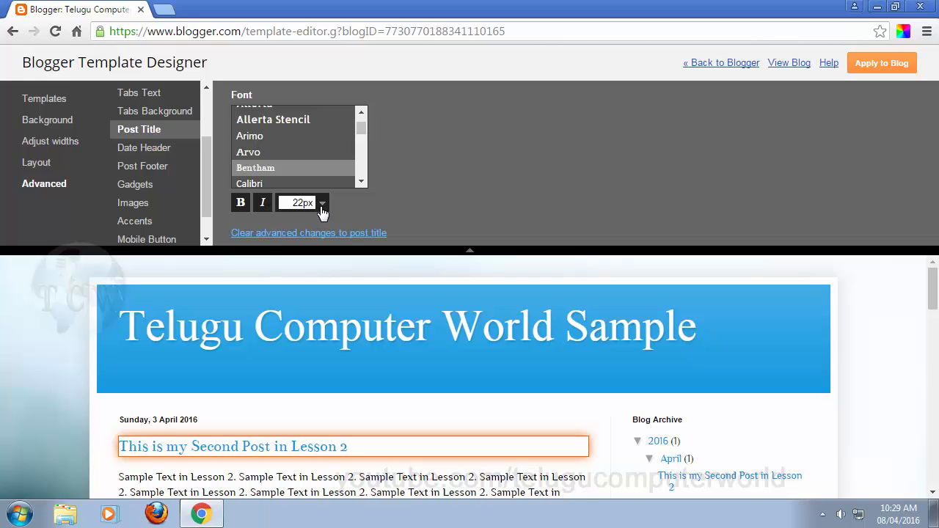
scroll(297, 140, "down", 4)
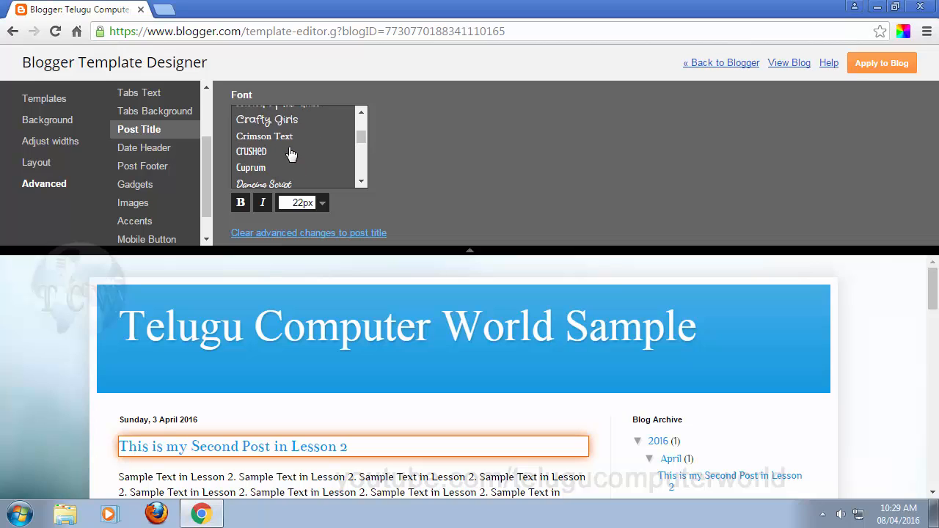
left_click(264, 184)
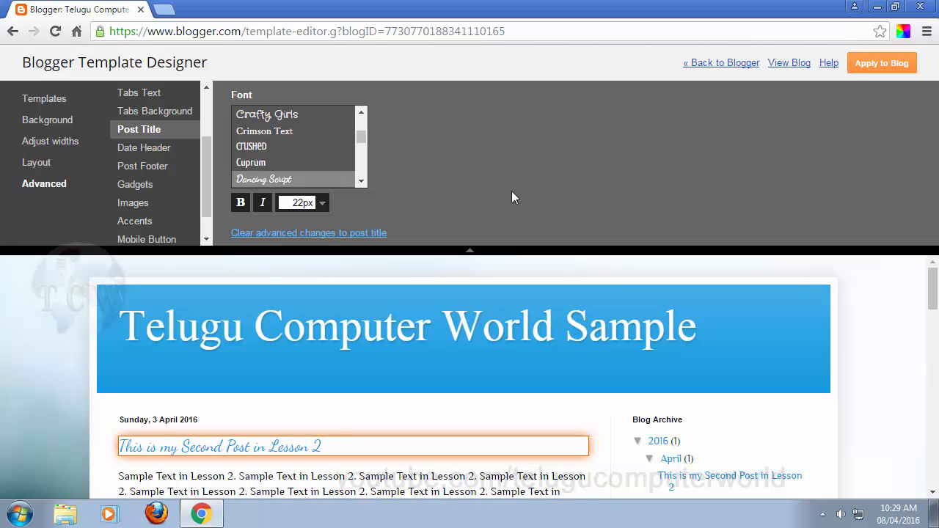
scroll(302, 174, "down", 2)
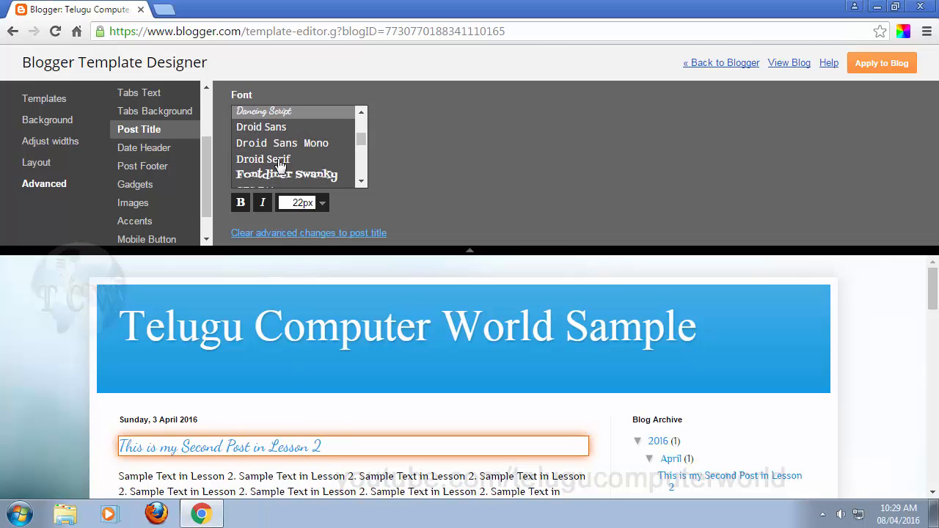
scroll(297, 180, "down", 3)
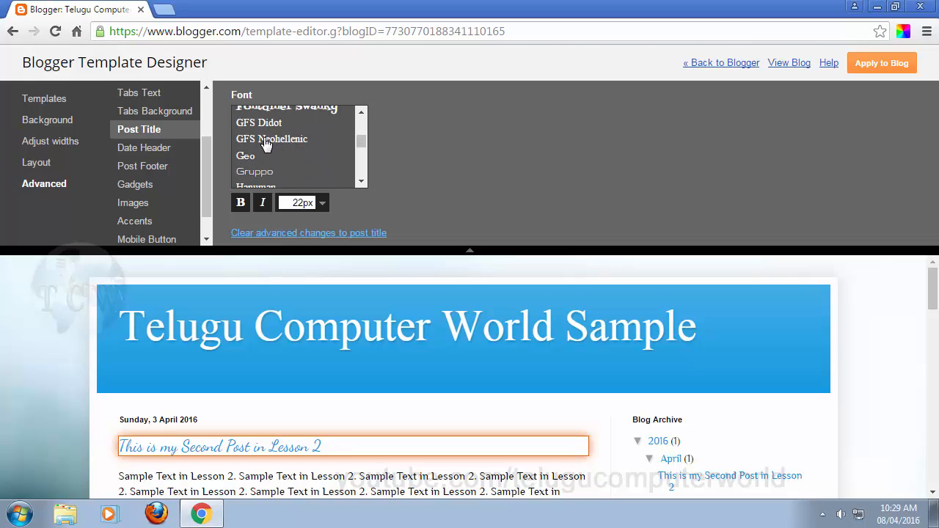
left_click(269, 140)
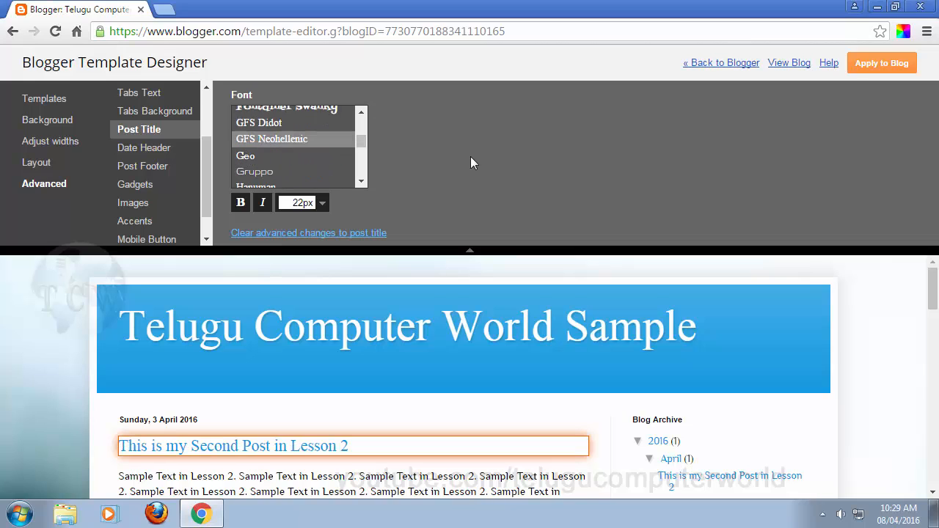
scroll(278, 172, "down", 3)
left_click(285, 136)
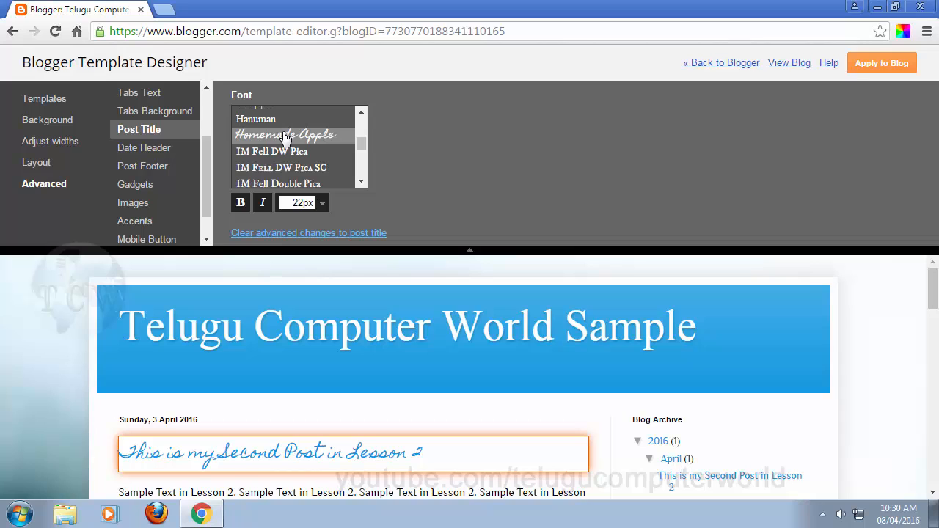
Step: Try Josefin Slab, Old Standard TT, Sue Ellen Francisco and Walter Turncoat as the post title font
scroll(283, 155, "down", 5)
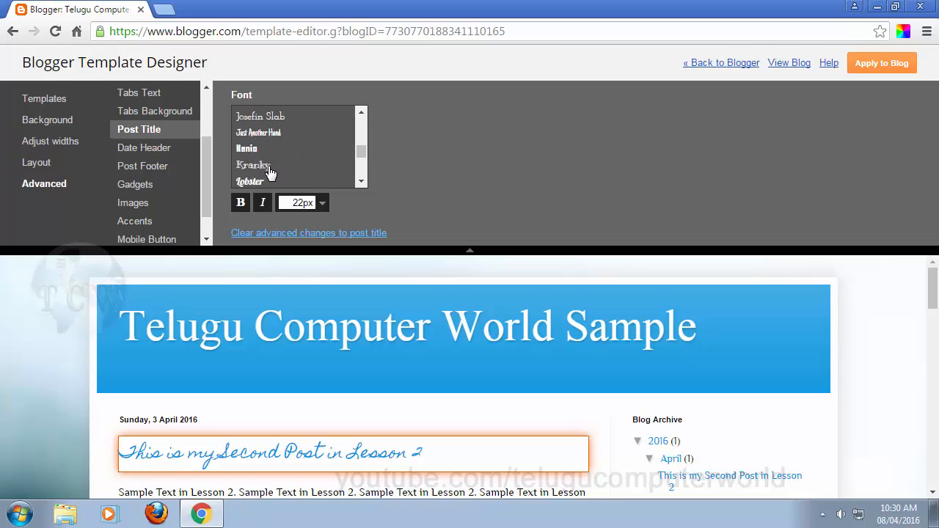
left_click(271, 137)
left_click(272, 123)
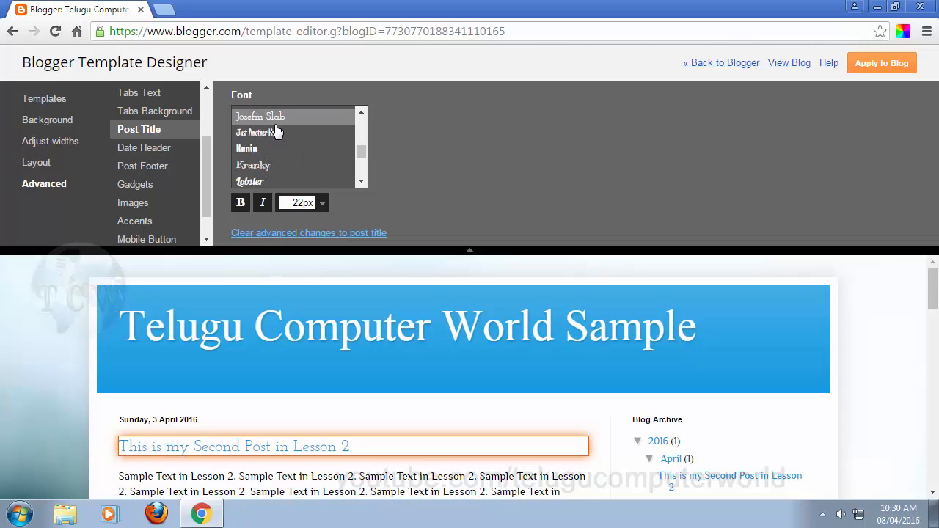
scroll(283, 150, "down", 5)
left_click(273, 172)
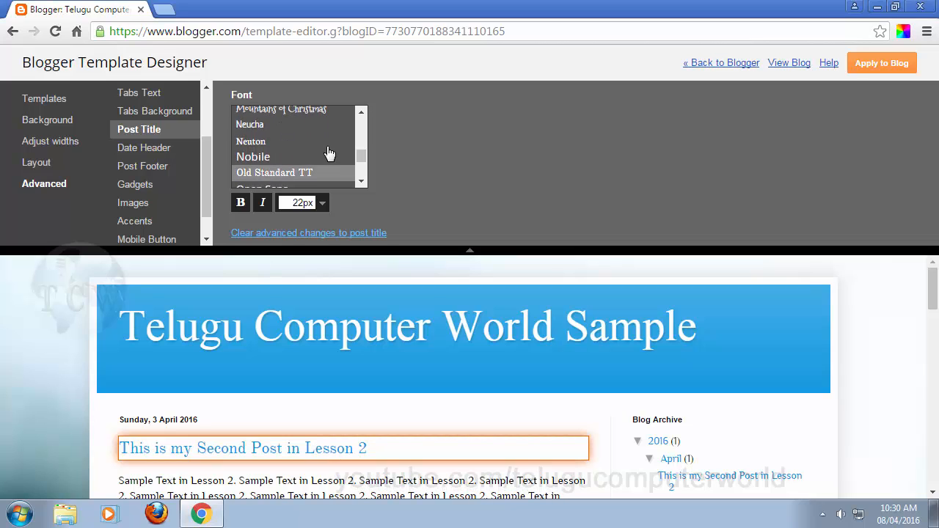
scroll(297, 165, "down", 4)
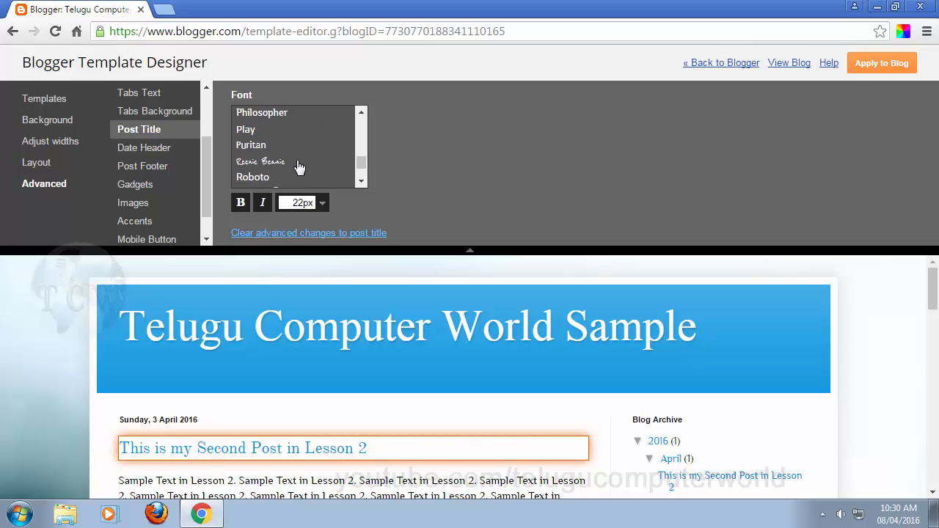
scroll(299, 167, "down", 3)
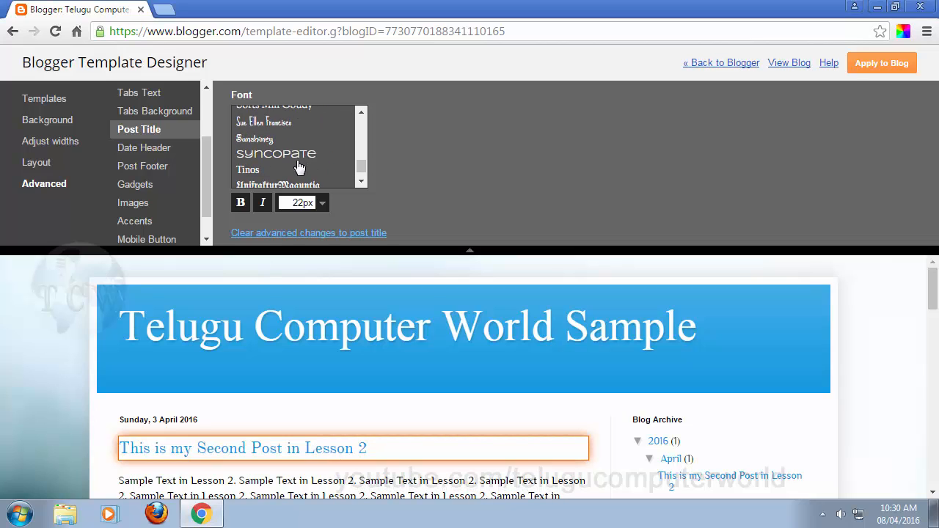
left_click(265, 123)
scroll(290, 143, "down", 3)
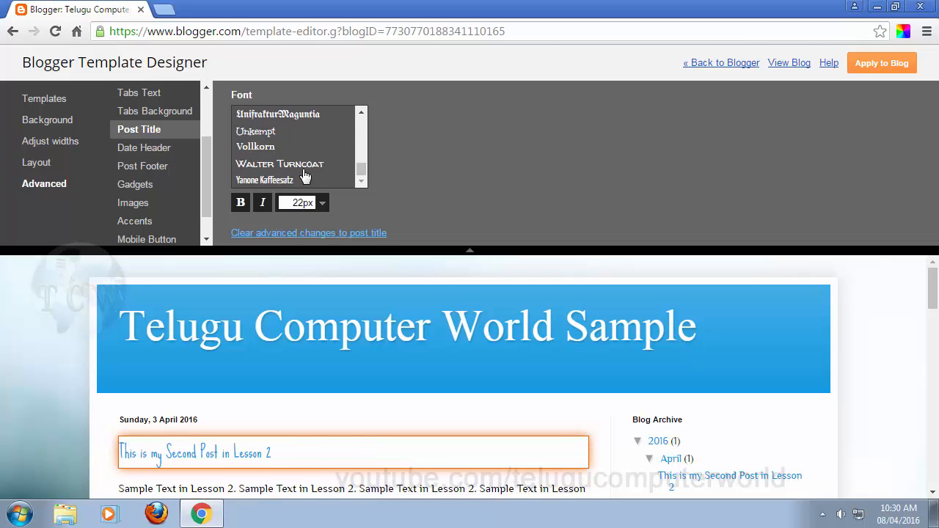
left_click(304, 169)
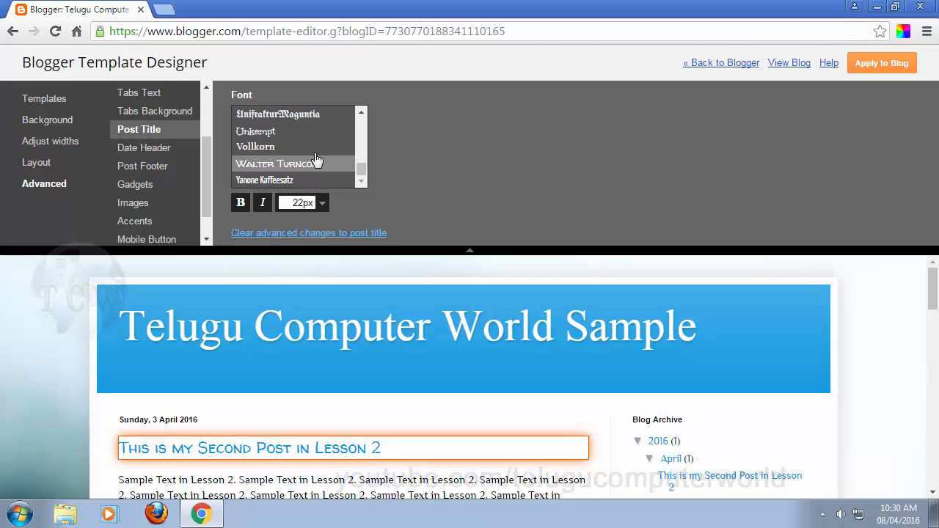
Step: Set the post title font to Josefin Slab
scroll(316, 159, "up", 5)
left_click(257, 134)
scroll(328, 141, "up", 2)
left_click(300, 148)
scroll(291, 151, "up", 2)
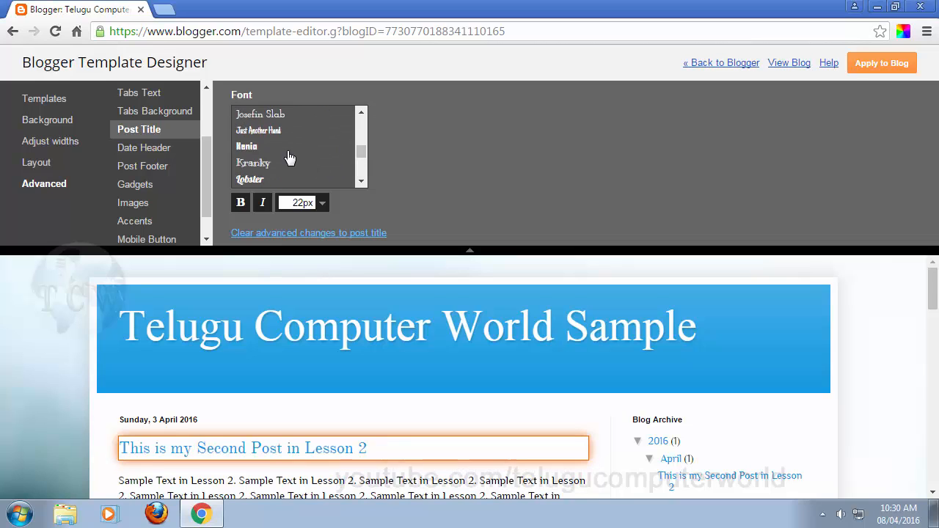
left_click(297, 132)
left_click(289, 117)
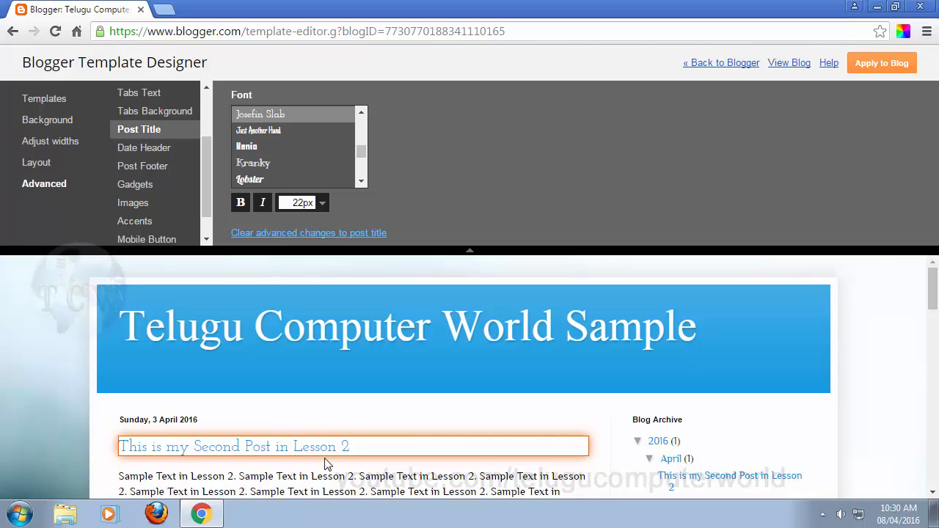
Step: Make the post title bold and set its font size to 24 px
left_click(240, 202)
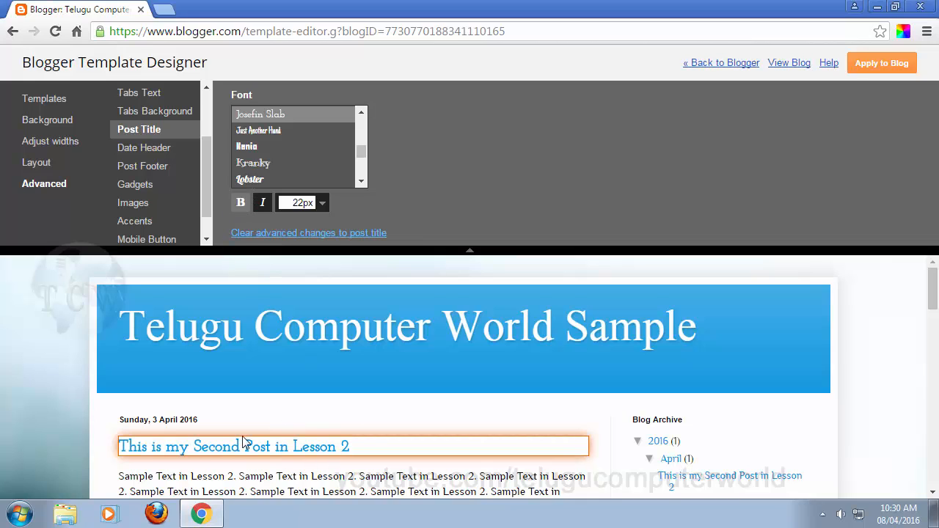
left_click(322, 203)
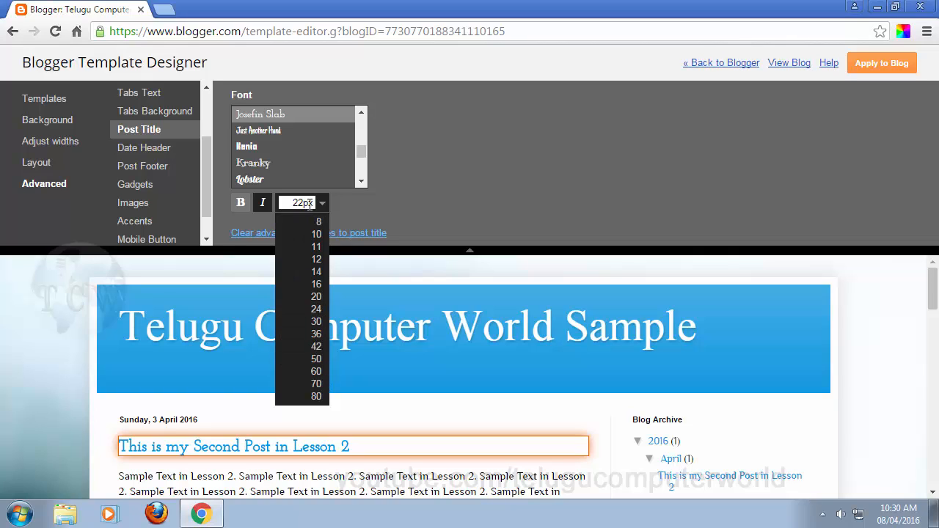
left_click(316, 308)
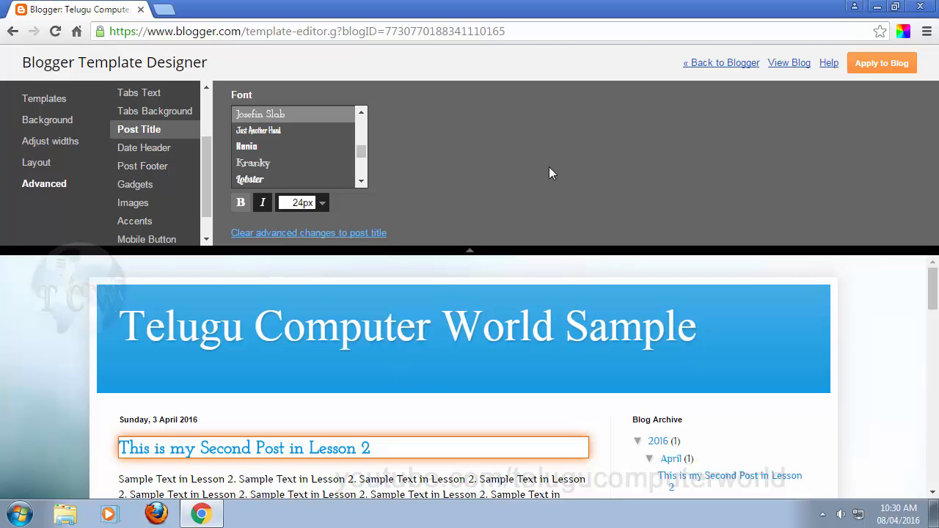
Step: Set the date header's text colour to the template's blue #129ae1
left_click(135, 154)
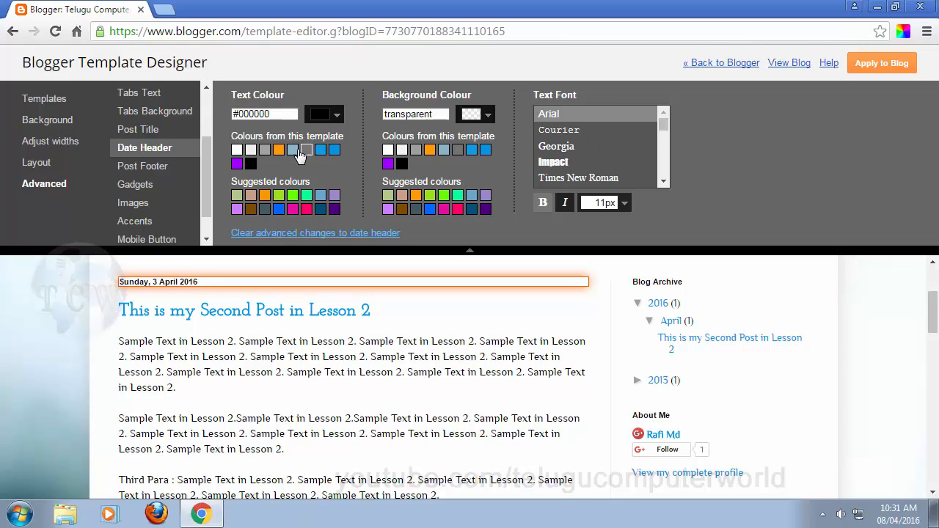
left_click(334, 150)
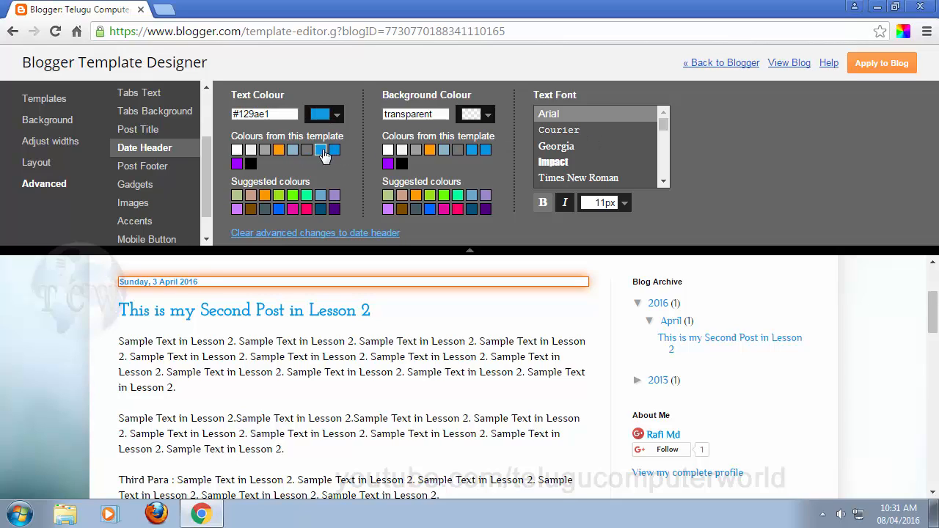
Step: Set the date header's text colour to the template's grey #9f9f9f and check it on the posts in the preview
left_click(264, 150)
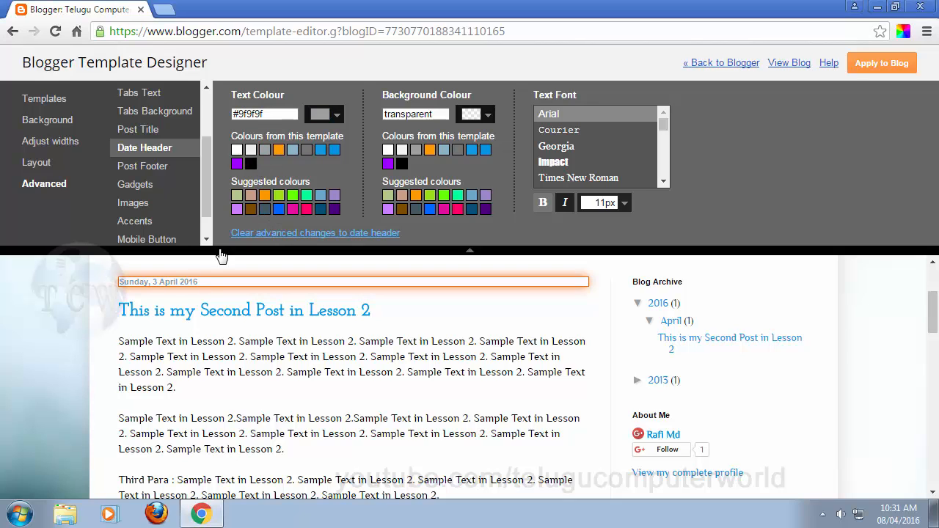
scroll(237, 323, "down", 5)
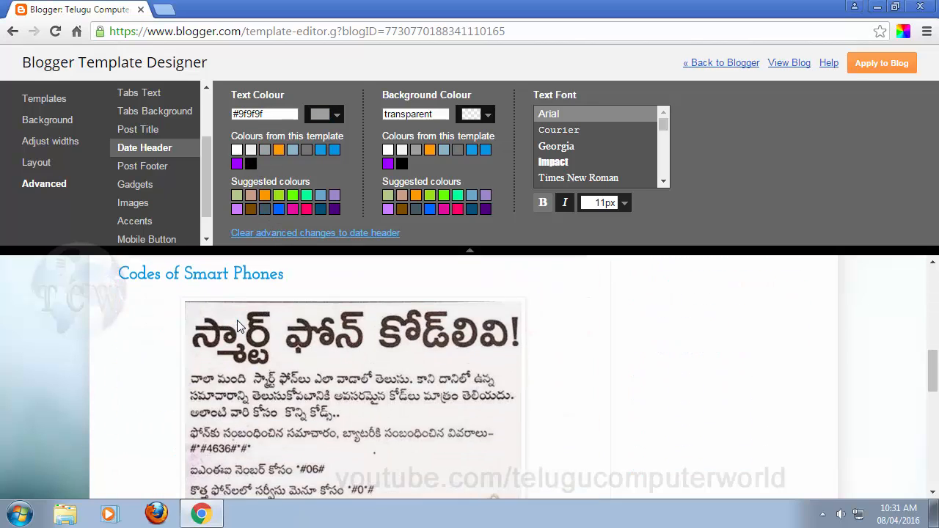
scroll(237, 322, "up", 2)
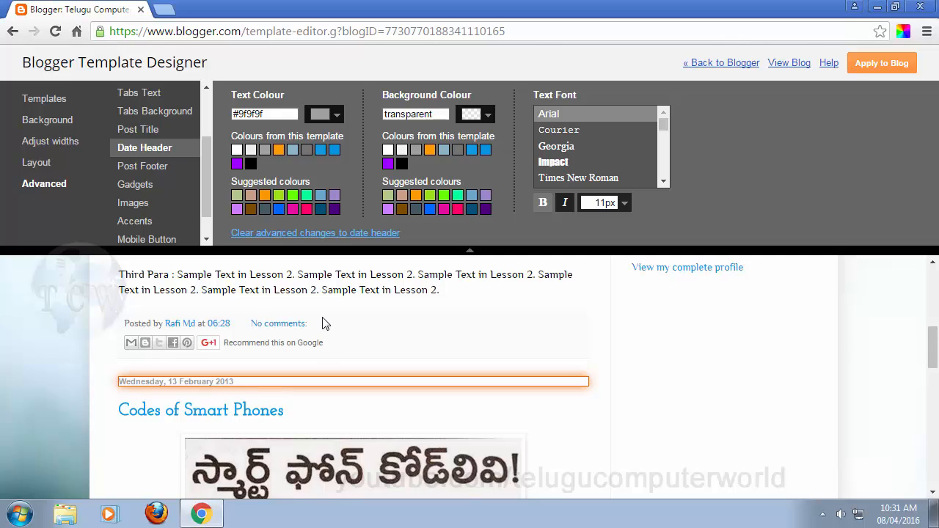
scroll(320, 324, "up", 10)
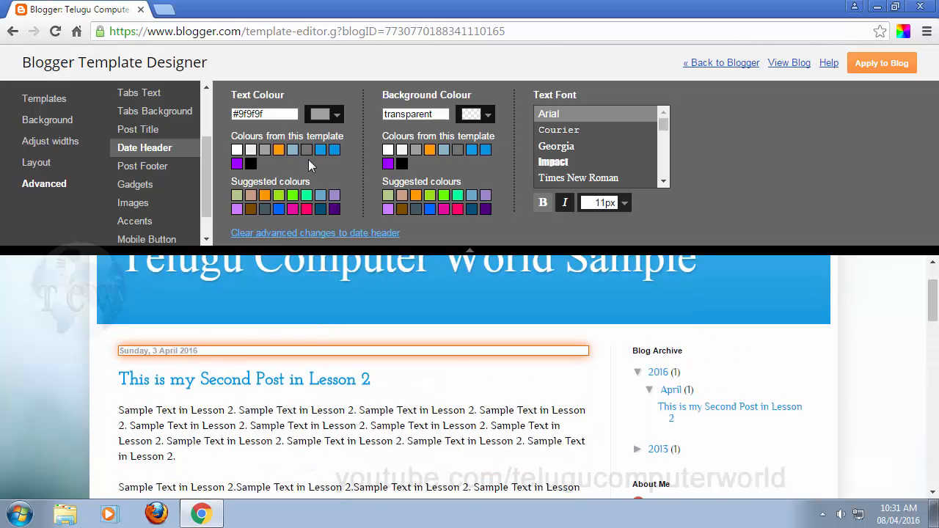
Step: Try blue #129ae1, white #ffffff and orange #ff9b02 as the date header's background colour
left_click(474, 152)
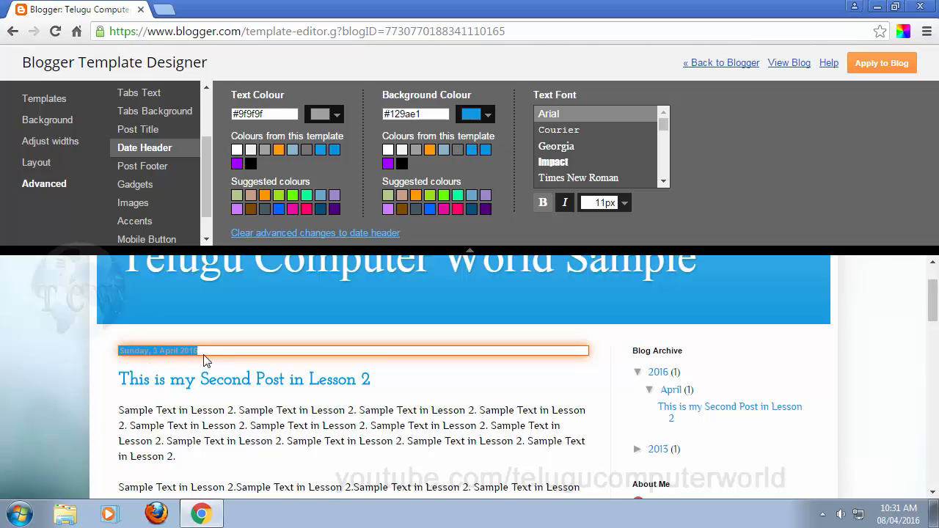
left_click(388, 150)
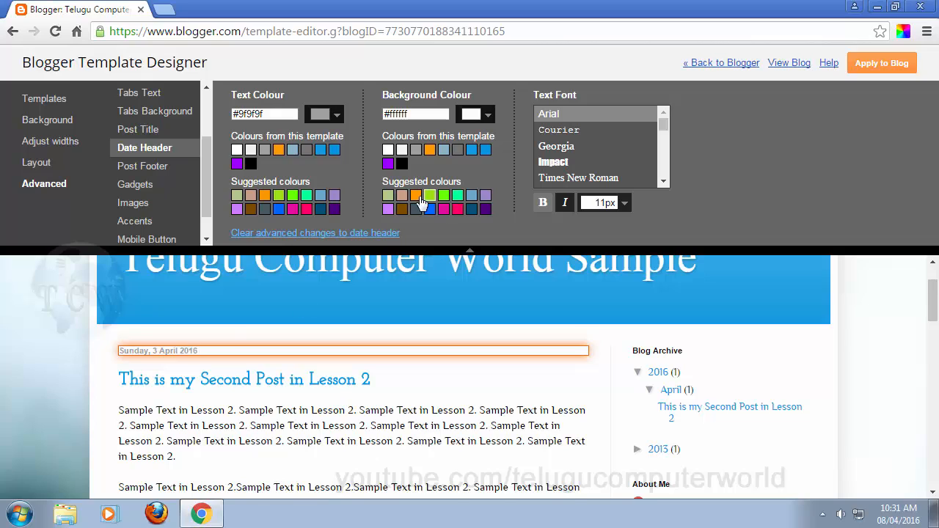
left_click(430, 150)
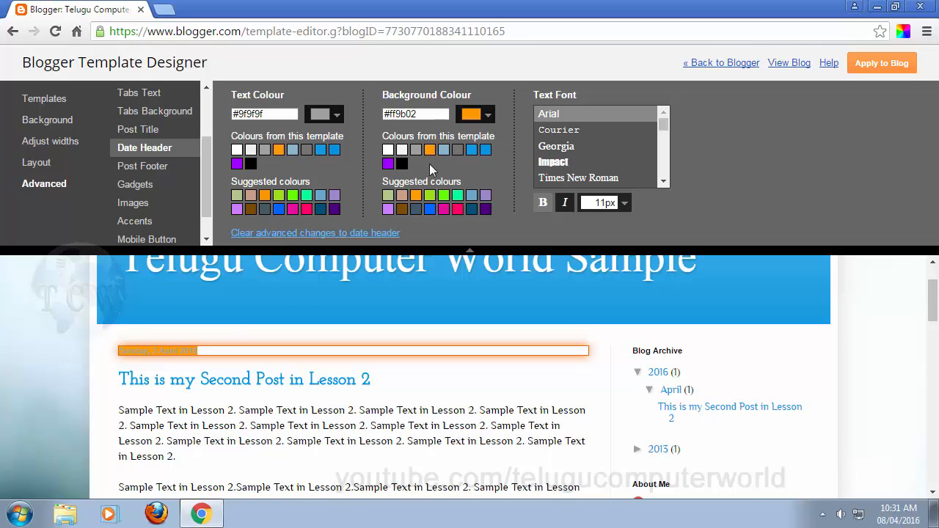
left_click(387, 150)
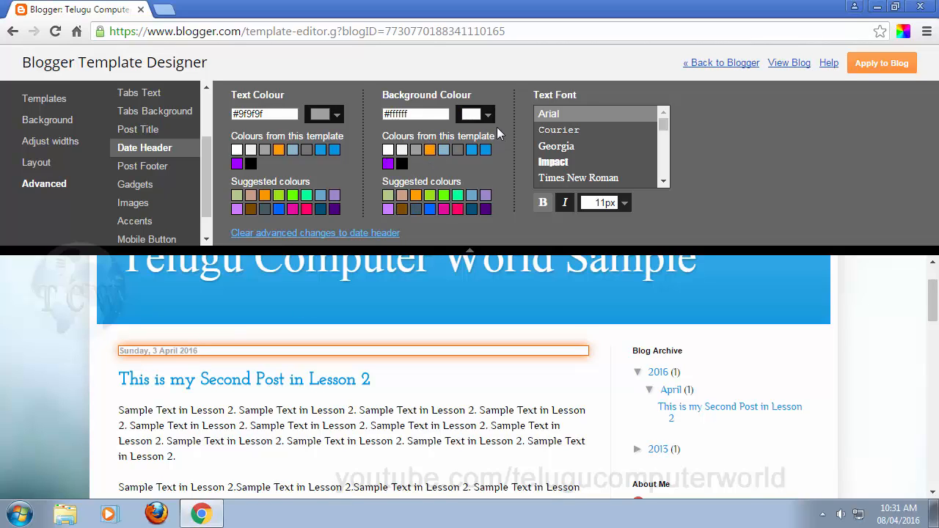
Step: Make the date header's background transparent and set its font to Times New Roman, trying Georgia first
left_click(489, 116)
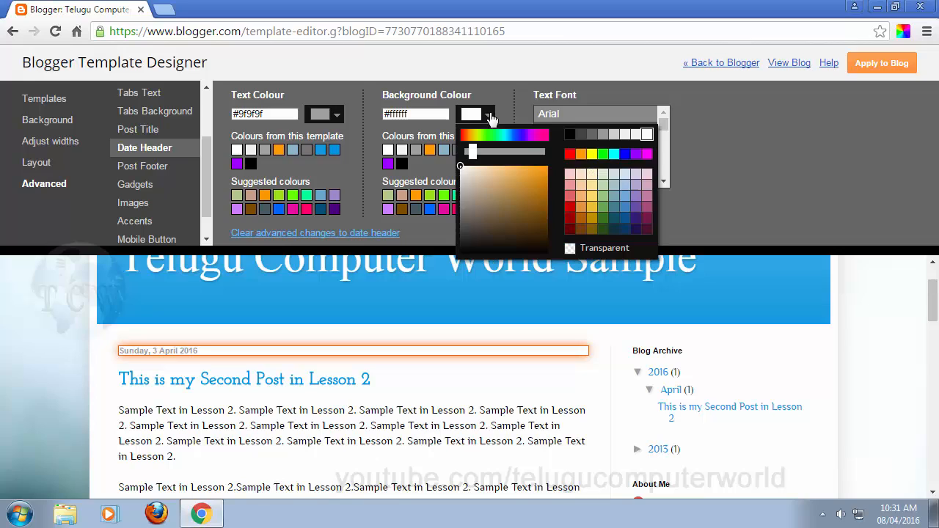
left_click(570, 249)
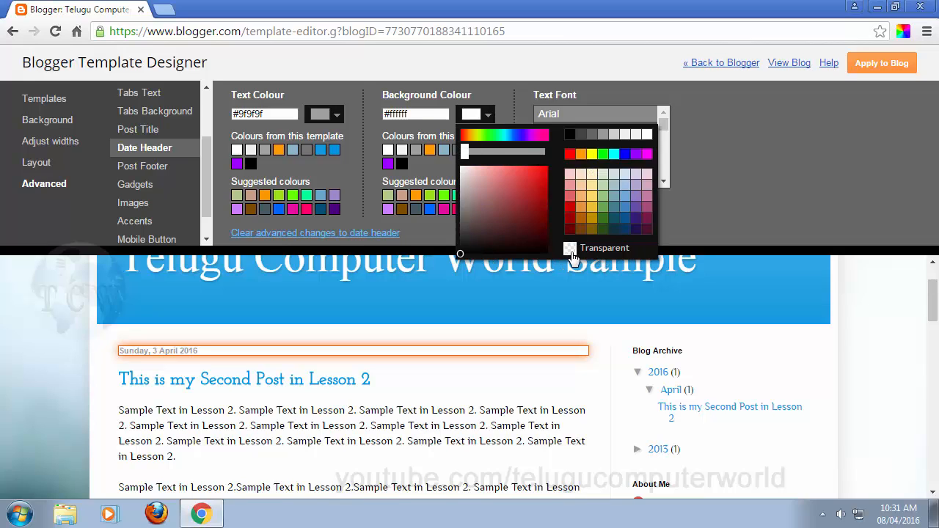
left_click(786, 212)
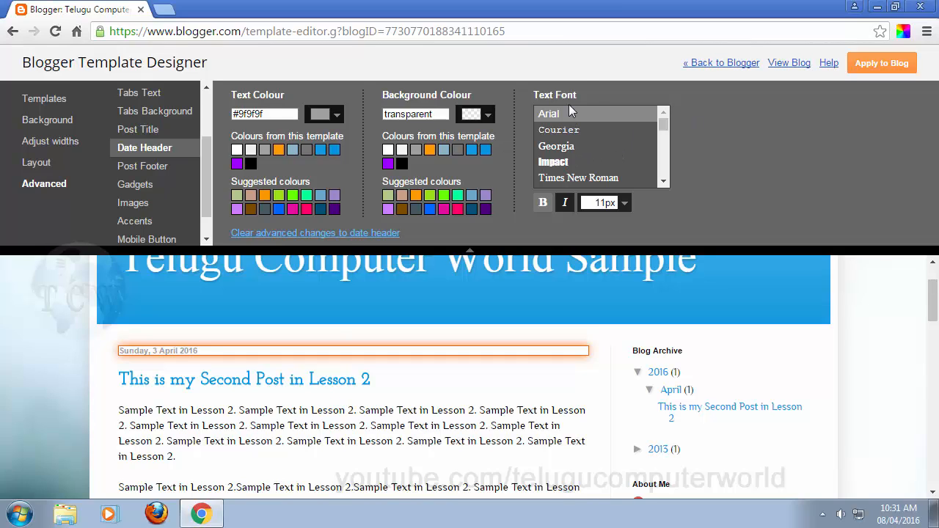
left_click(573, 146)
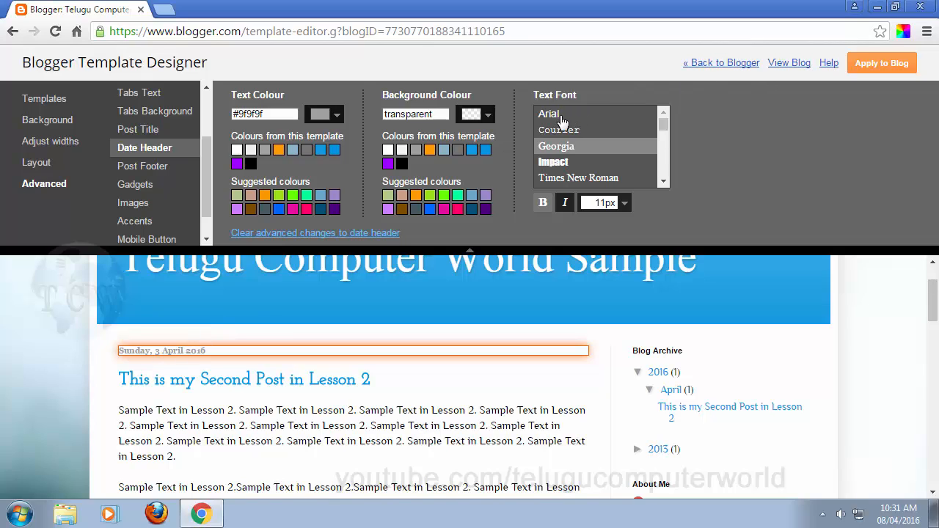
left_click(563, 179)
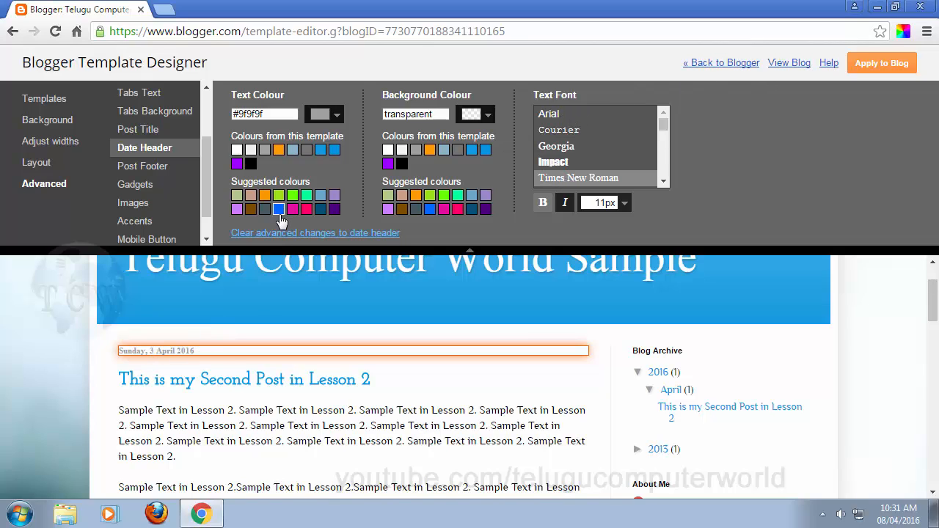
Step: Set the post footer's text colour to black #000000 after trying purple #9a01ff, green #66ff01 and grey #9f9f9f
left_click(145, 167)
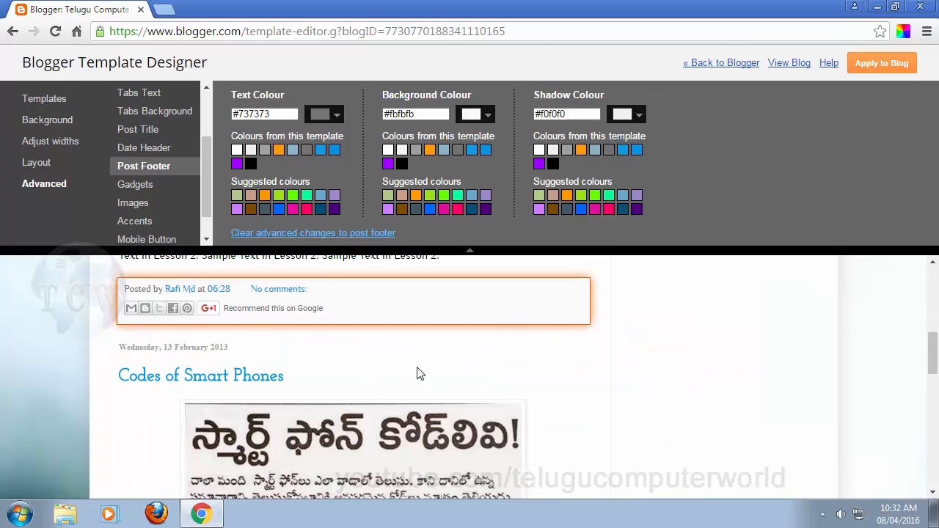
scroll(417, 369, "down", 4)
scroll(327, 298, "up", 2)
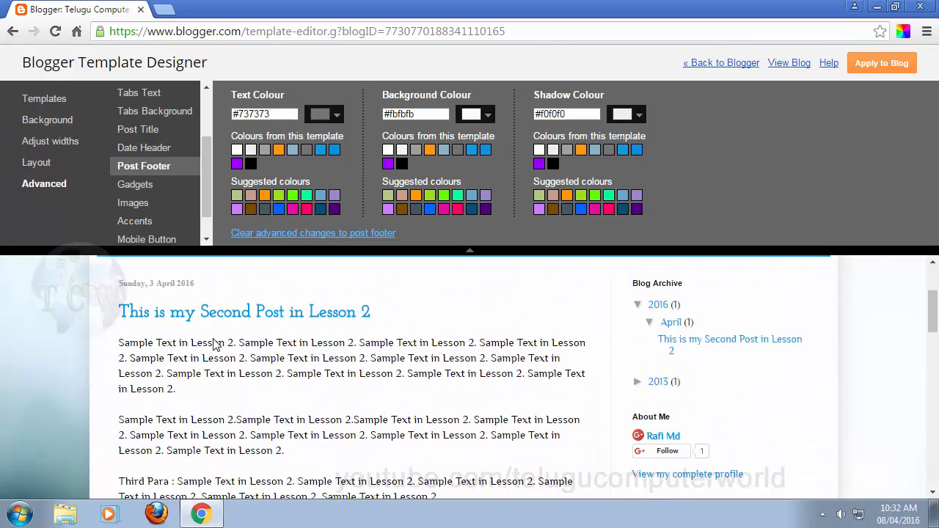
scroll(259, 347, "down", 3)
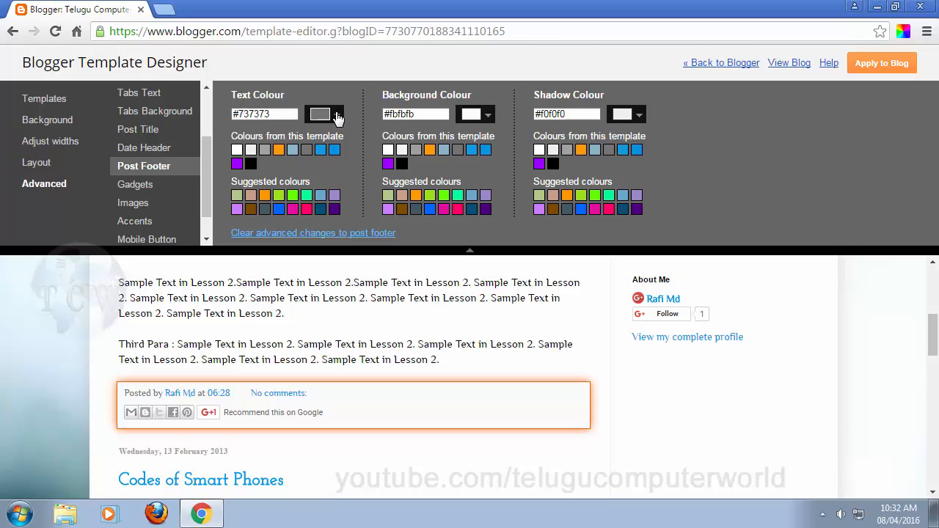
left_click(236, 164)
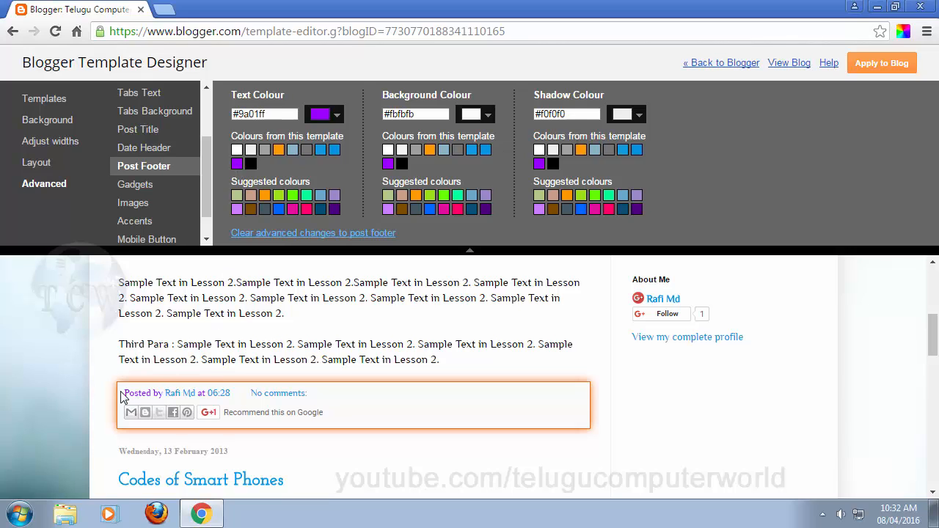
left_click(292, 195)
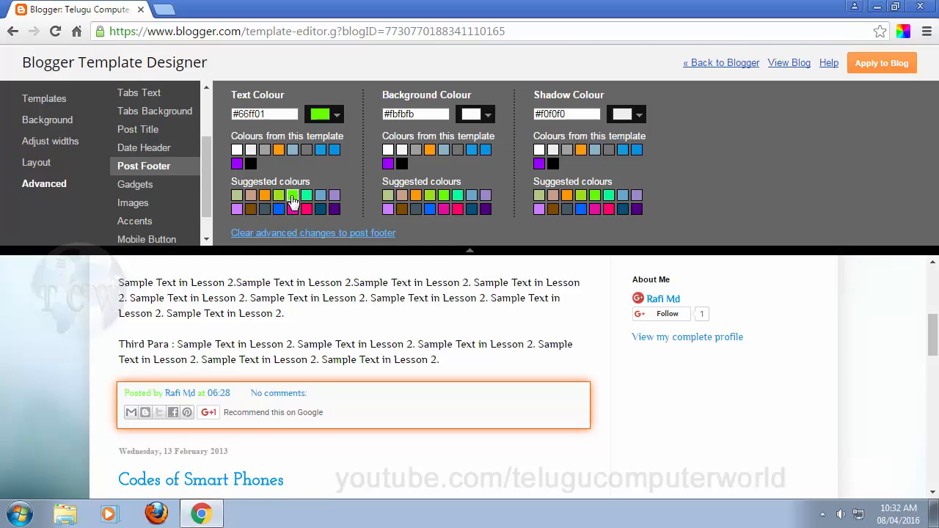
left_click(277, 195)
left_click(236, 163)
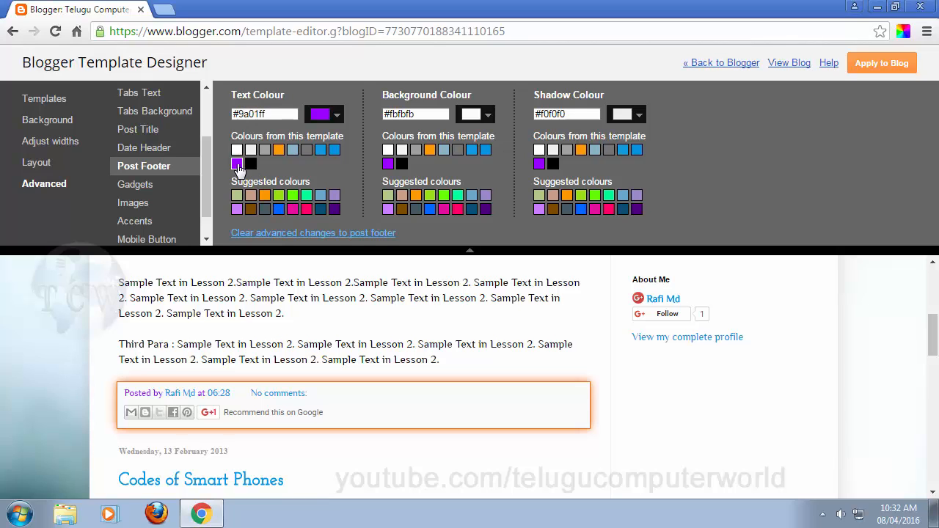
left_click(265, 155)
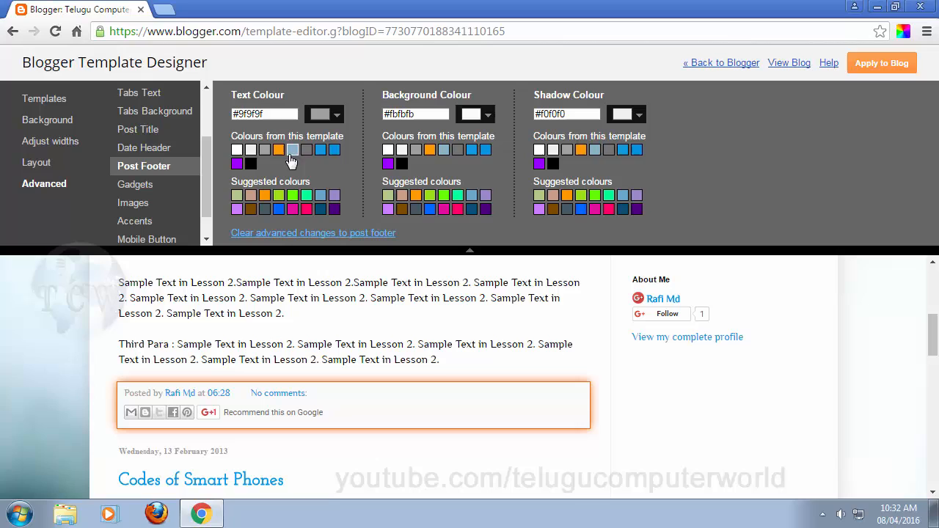
left_click(250, 164)
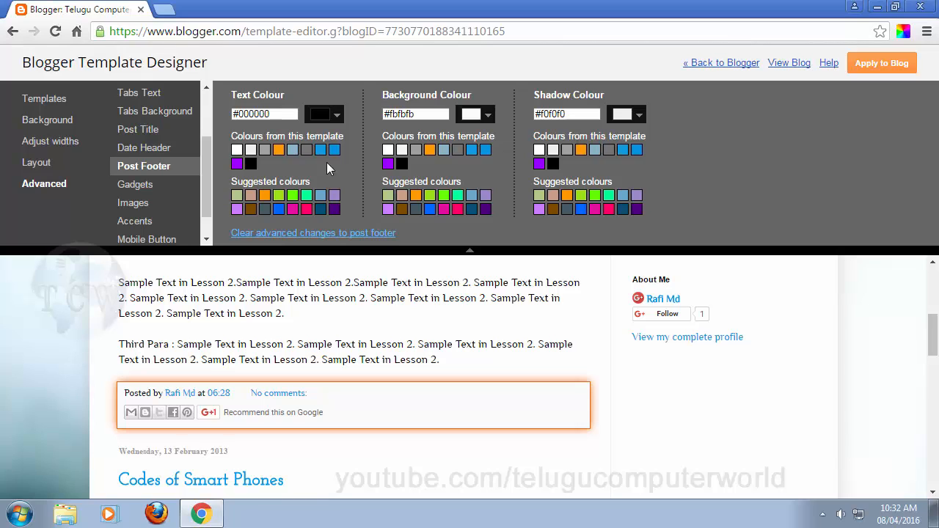
Step: Try transparent, pale pink #fff6f6 and green #00ffa4 as the post footer's background colour
left_click(489, 116)
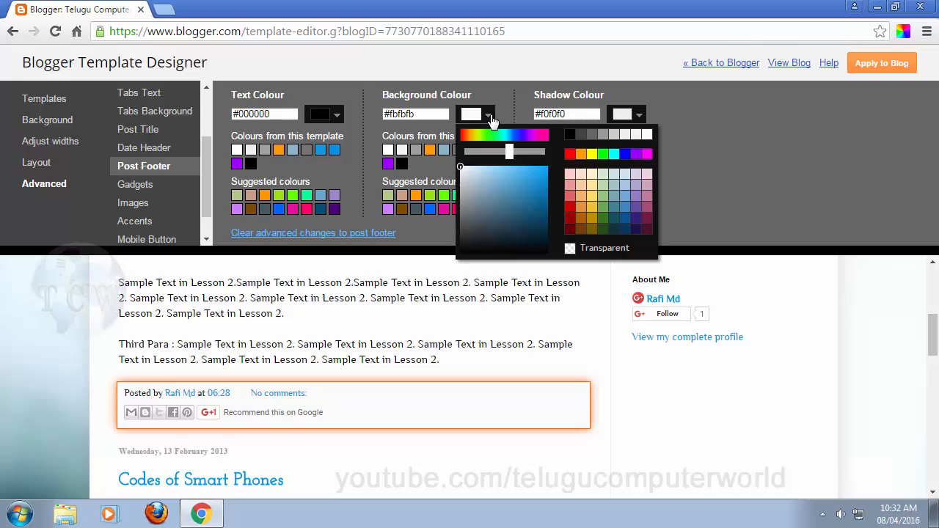
left_click(570, 248)
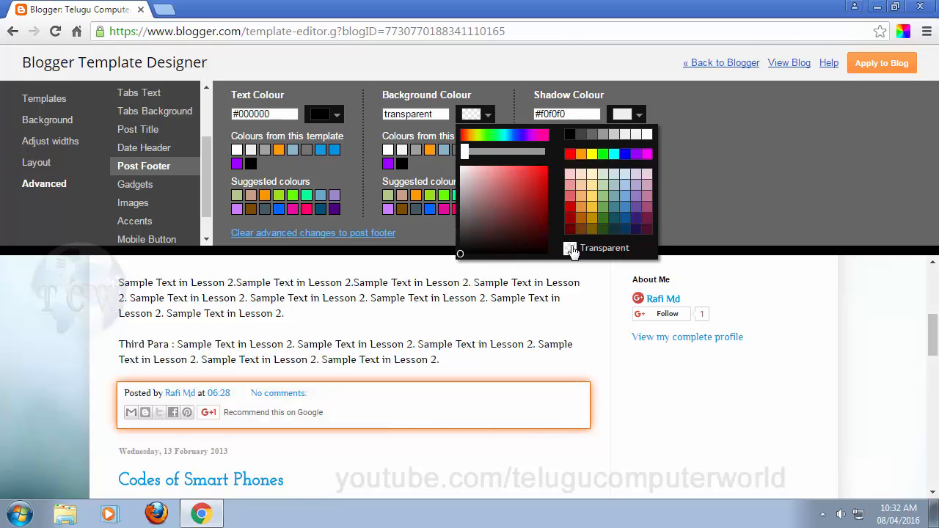
mouse_move(506, 175)
left_mouse_down()
mouse_move(543, 170)
mouse_move(501, 226)
mouse_move(430, 166)
mouse_move(393, 169)
mouse_move(462, 166)
left_mouse_up()
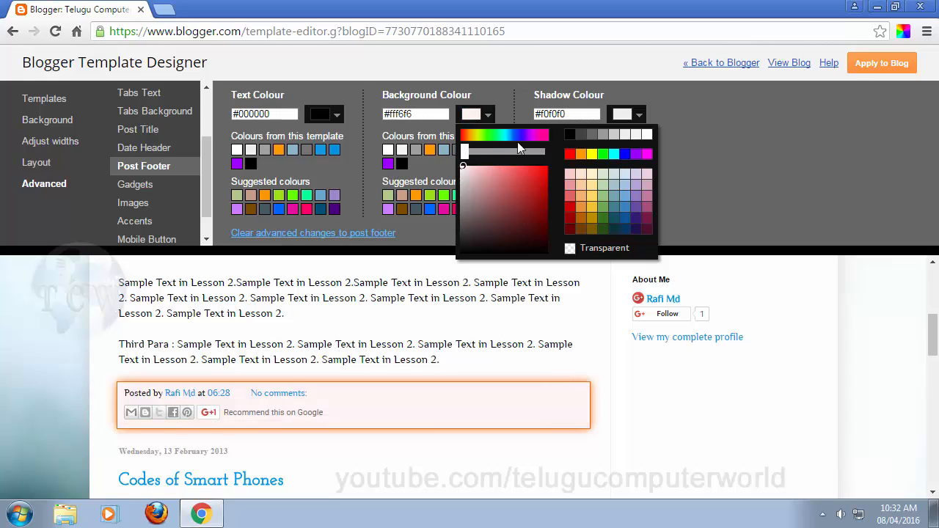
left_click(511, 134)
left_click(501, 139)
left_click_drag(529, 192, 603, 151)
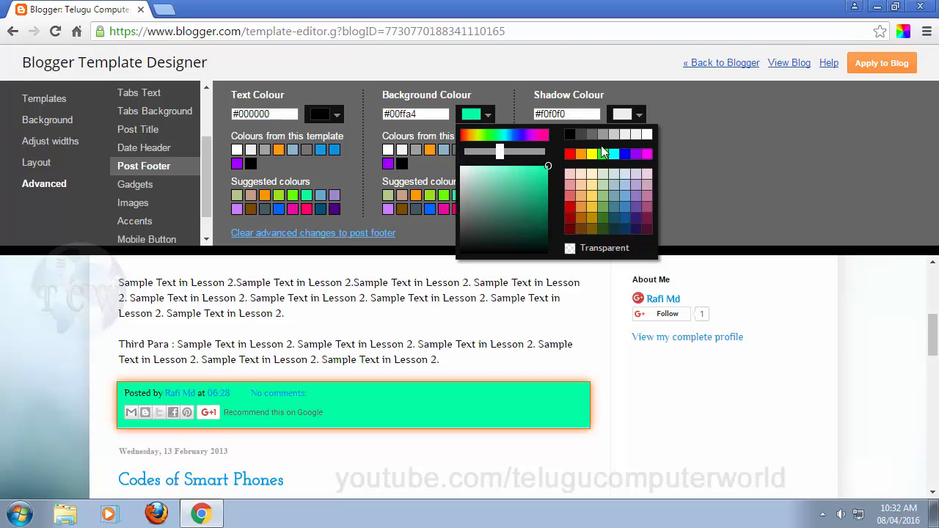
scroll(539, 450, "down", 3)
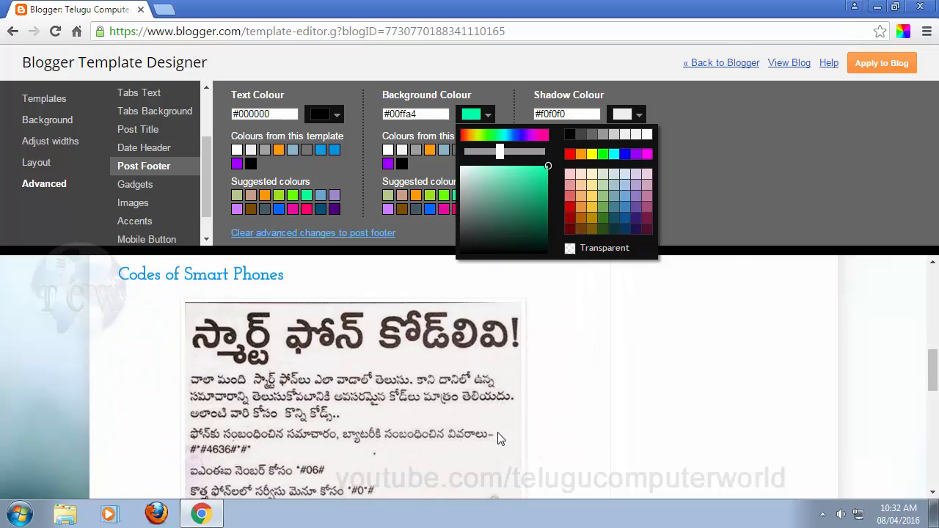
scroll(499, 433, "up", 5)
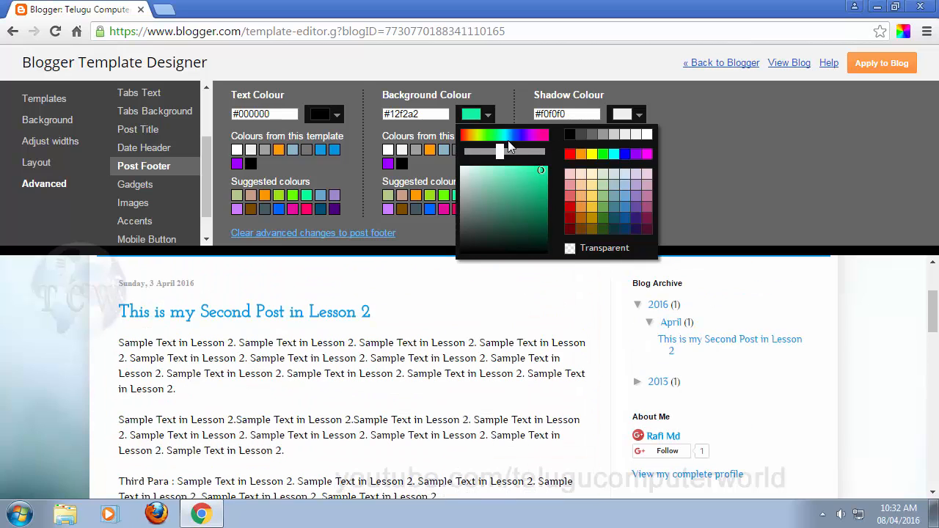
left_click(570, 248)
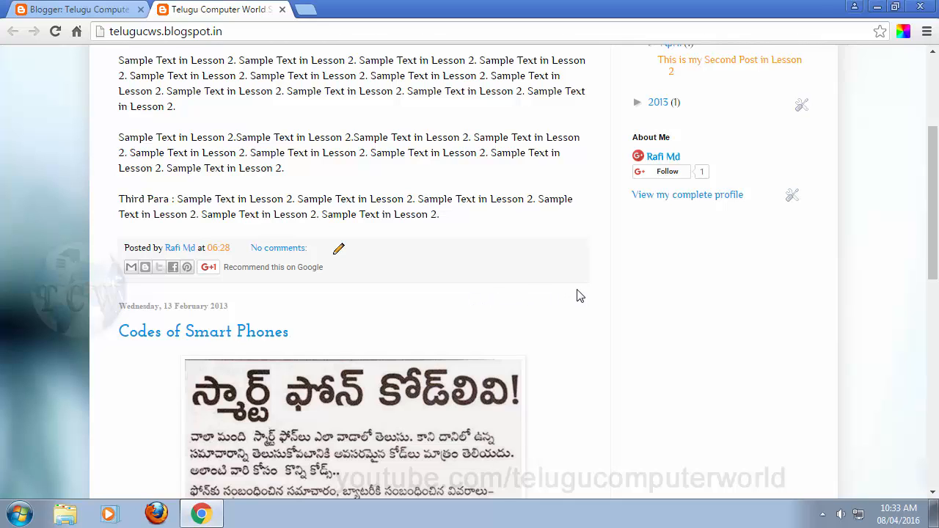
Step: Examine the post footers on the published blog, and return to the template designer to check them in the preview
scroll(576, 306, "down", 4)
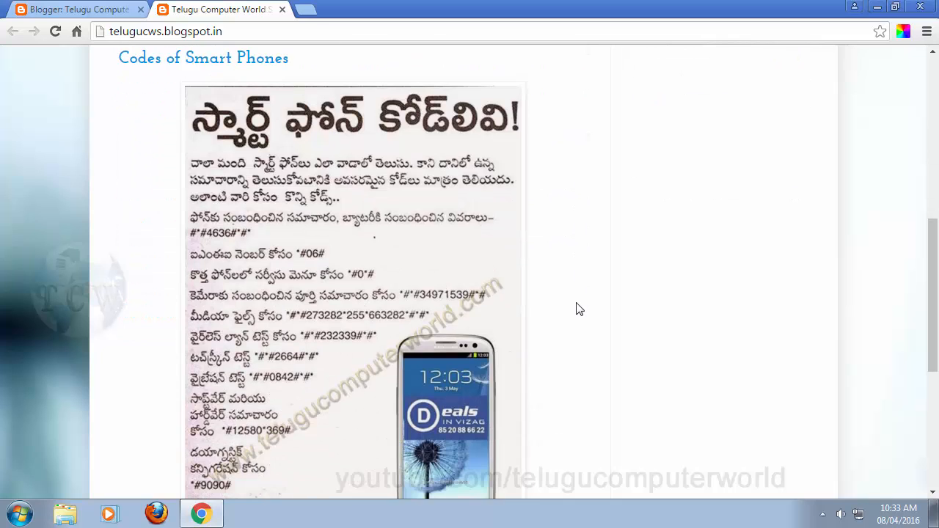
scroll(576, 309, "down", 5)
scroll(572, 296, "up", 9)
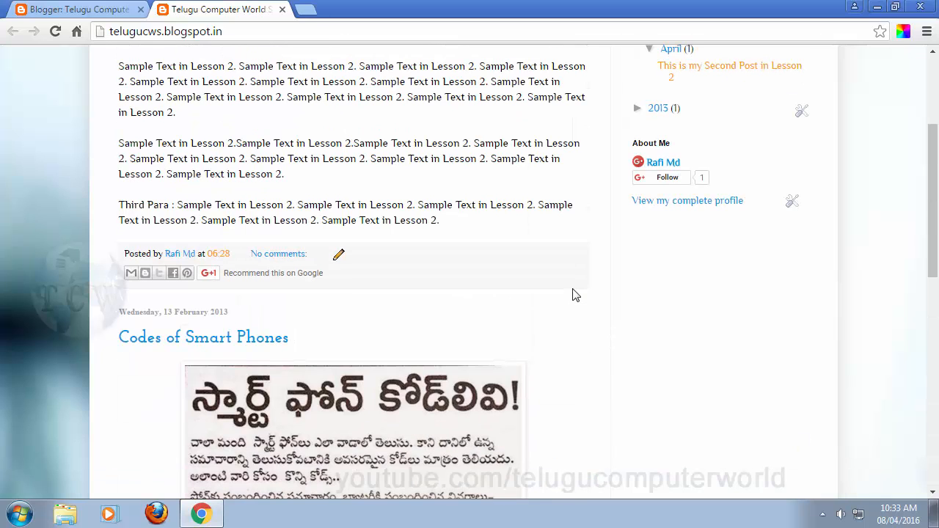
left_click(120, 8)
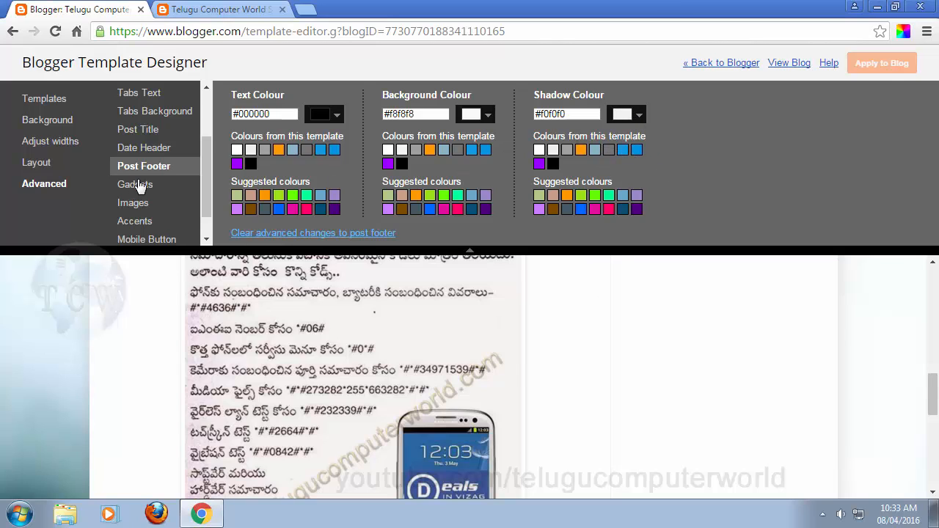
scroll(589, 310, "down", 5)
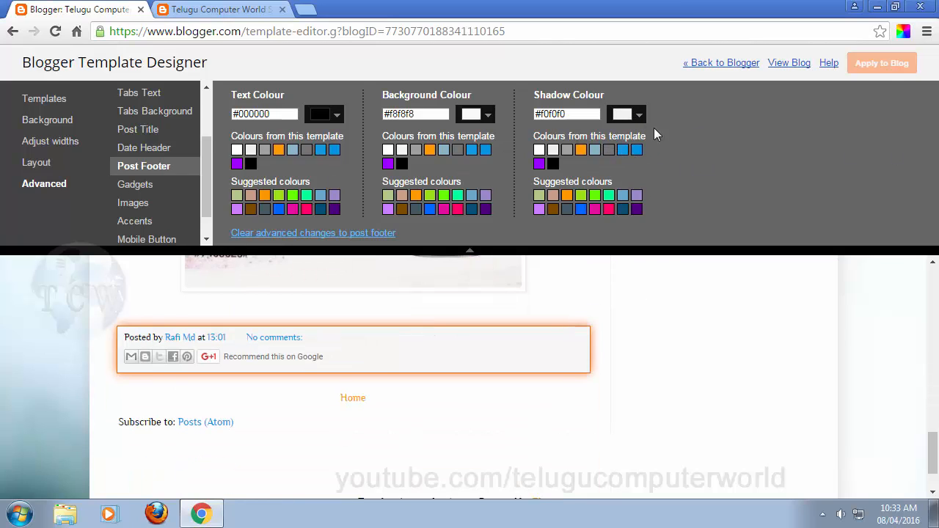
Step: Set the gadgets' title font to Times New Roman, trying Georgia first
left_click(134, 184)
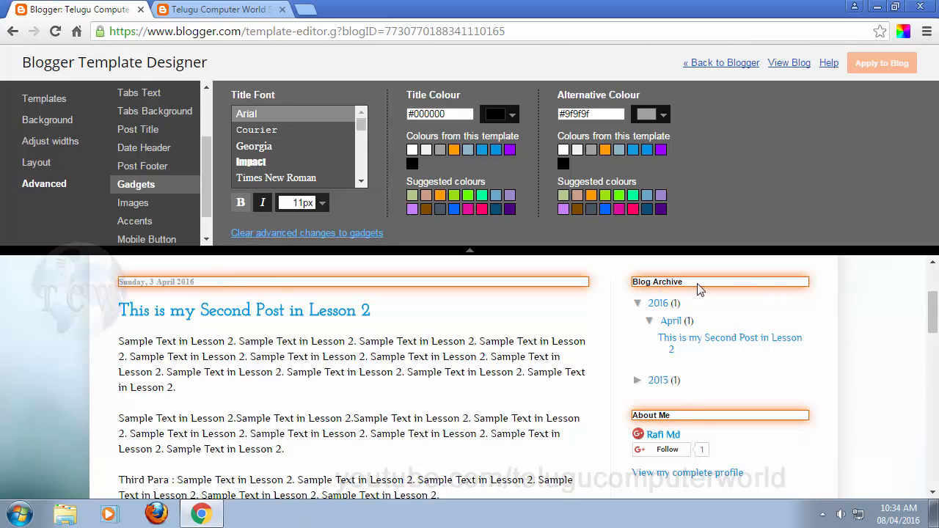
left_click(265, 146)
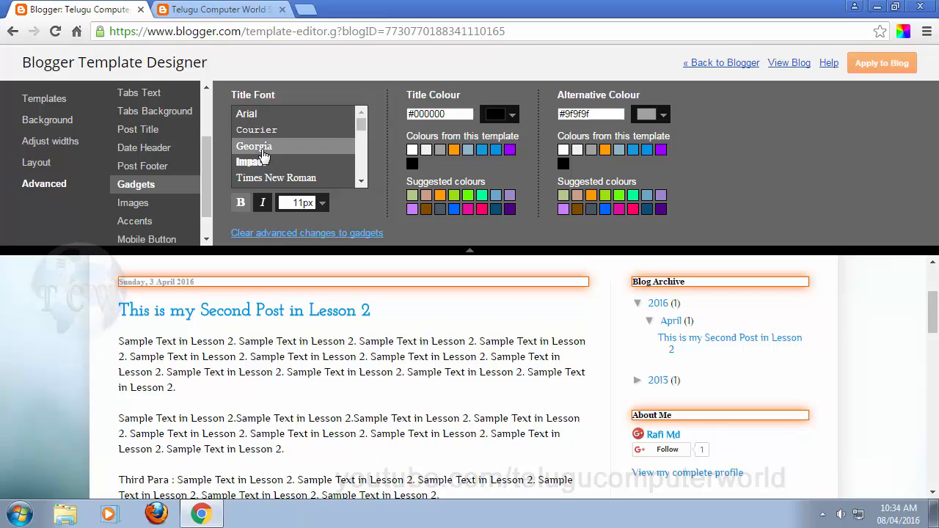
left_click(253, 178)
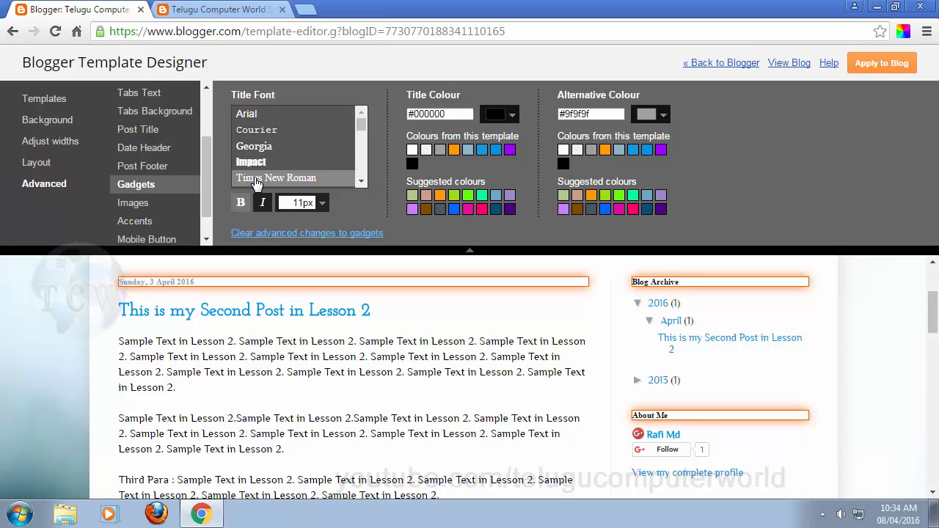
Step: Set the gadgets' title font to Arial, trying Courier first
left_click(263, 120)
left_click(264, 131)
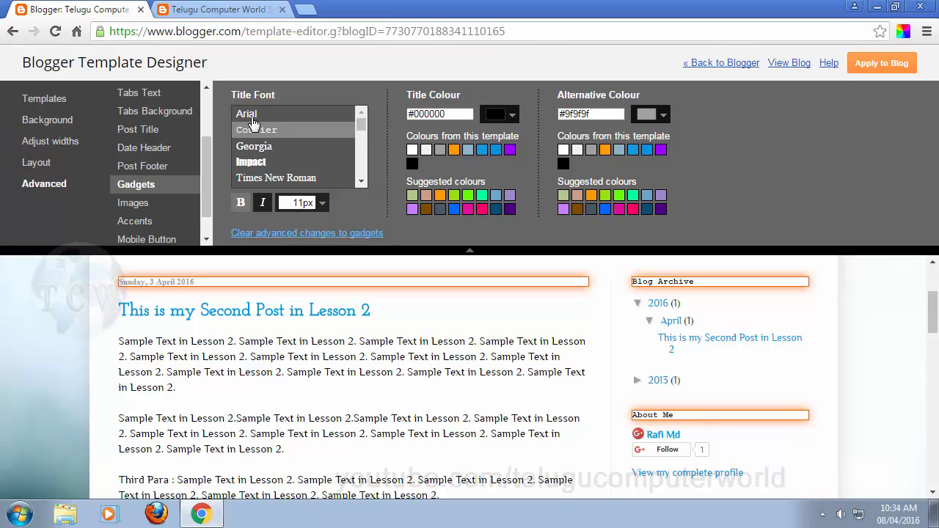
left_click(252, 115)
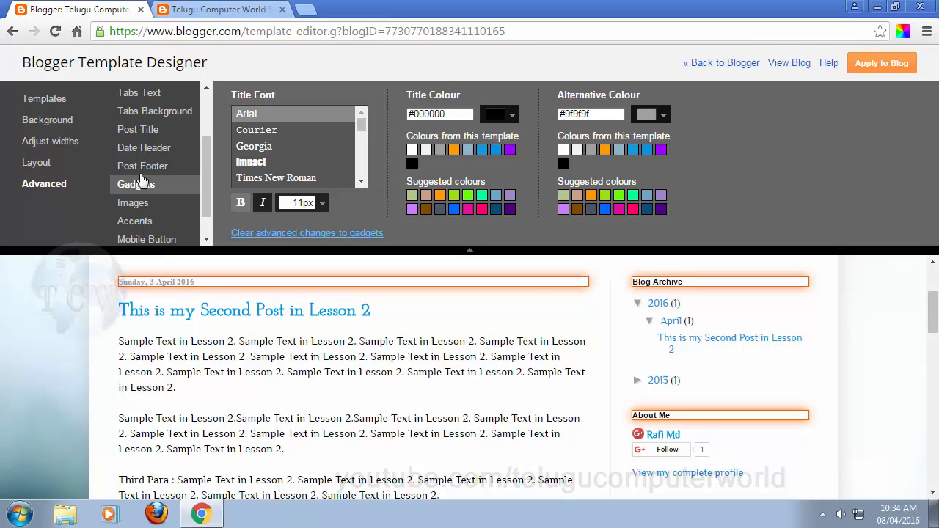
Step: Check the date header settings, and set the gadgets' title colour to pink #ff0166 after trying orange #ff9b02
left_click(155, 149)
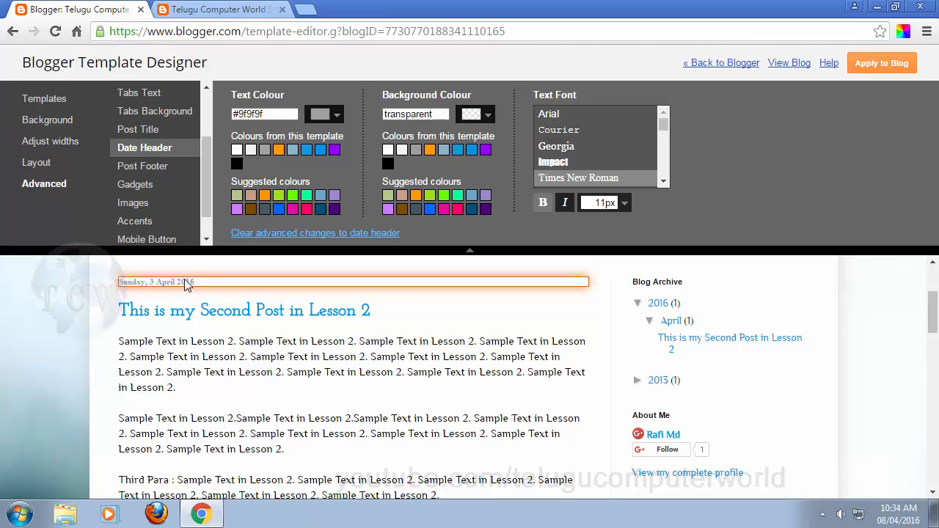
left_click(150, 185)
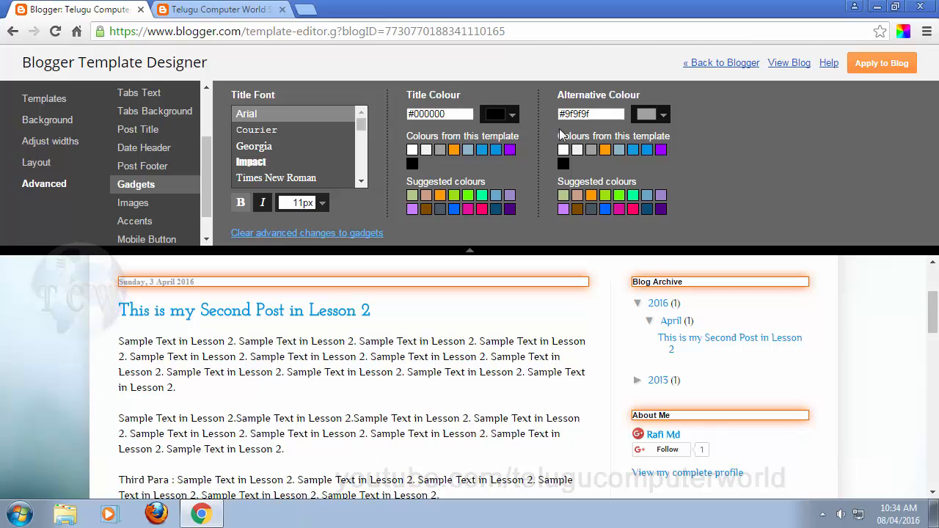
left_click(454, 150)
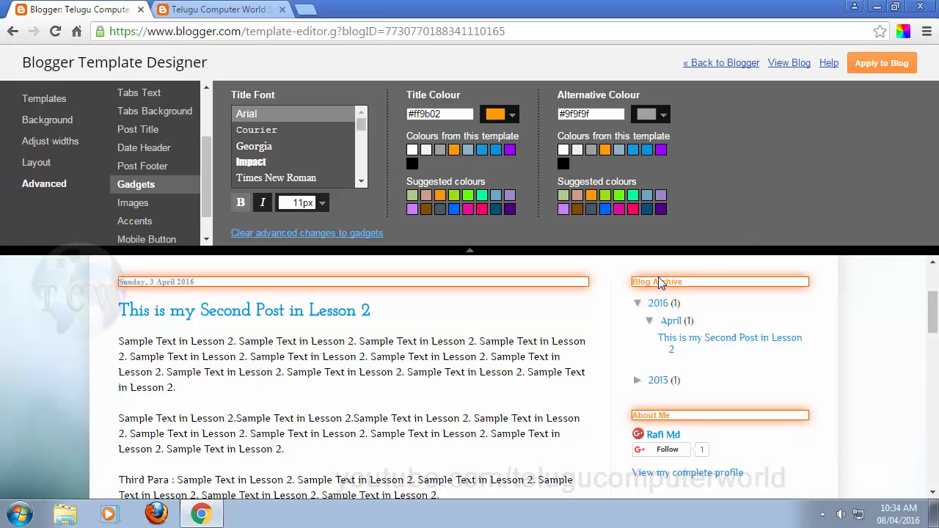
left_click(481, 210)
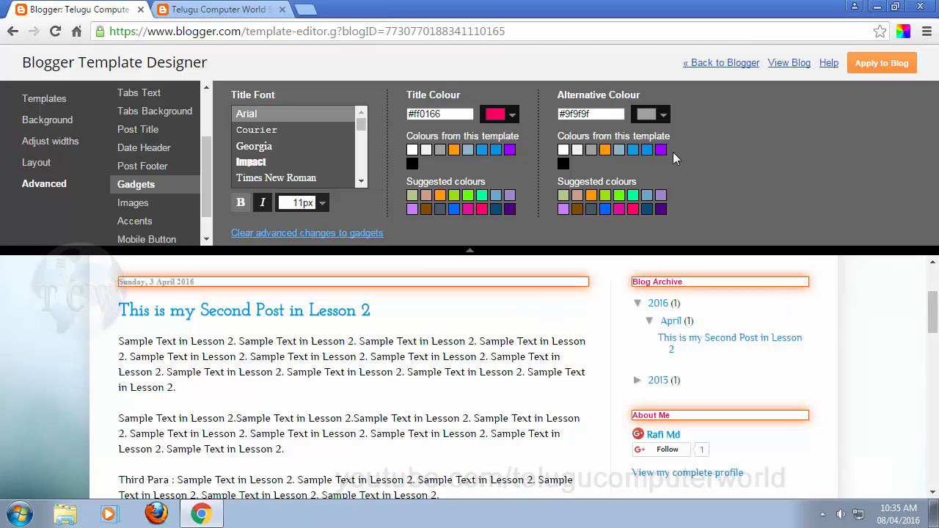
Step: Set the images' background colour to blue #129ae1 after trying orange #ff9b02, using the Codes of Smart Phones post image as preview
left_click(135, 203)
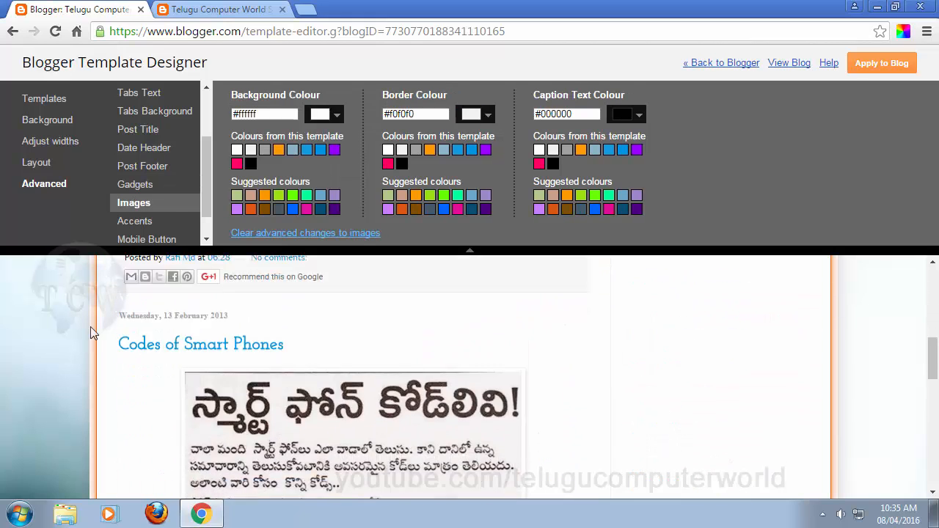
scroll(86, 334, "up", 2)
scroll(408, 388, "down", 9)
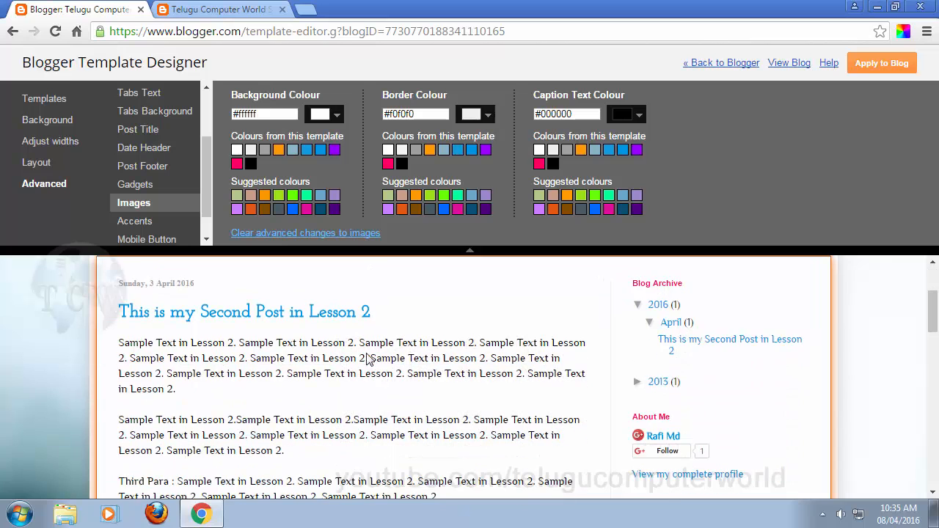
scroll(431, 317, "down", 3)
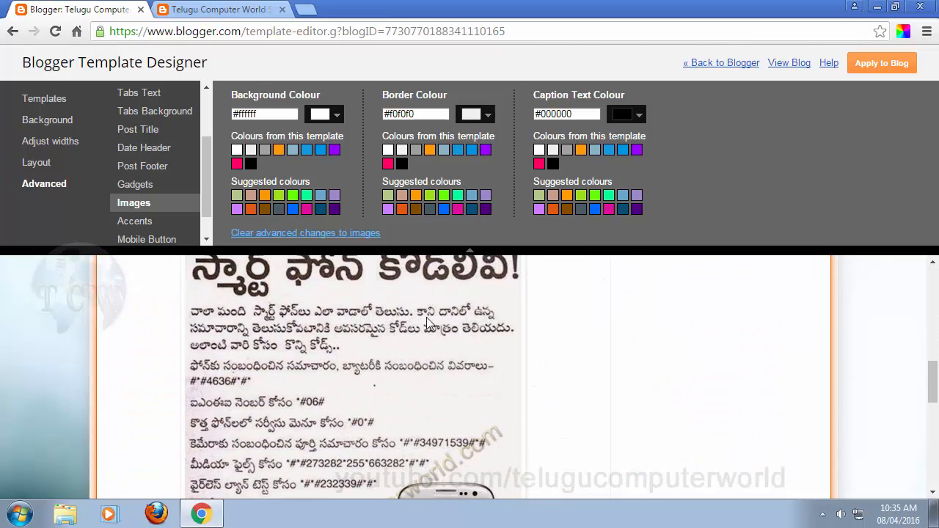
scroll(444, 381, "up", 3)
scroll(440, 388, "down", 14)
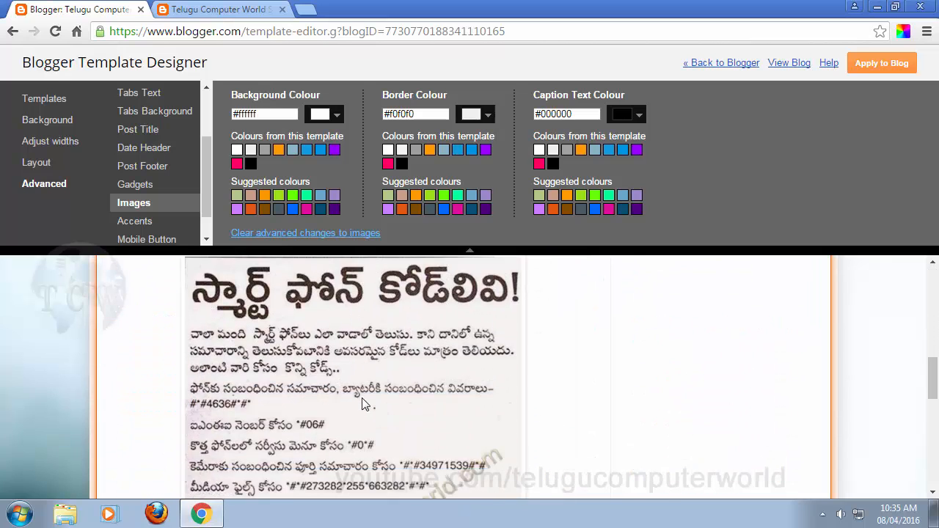
scroll(408, 388, "up", 1)
scroll(411, 388, "up", 12)
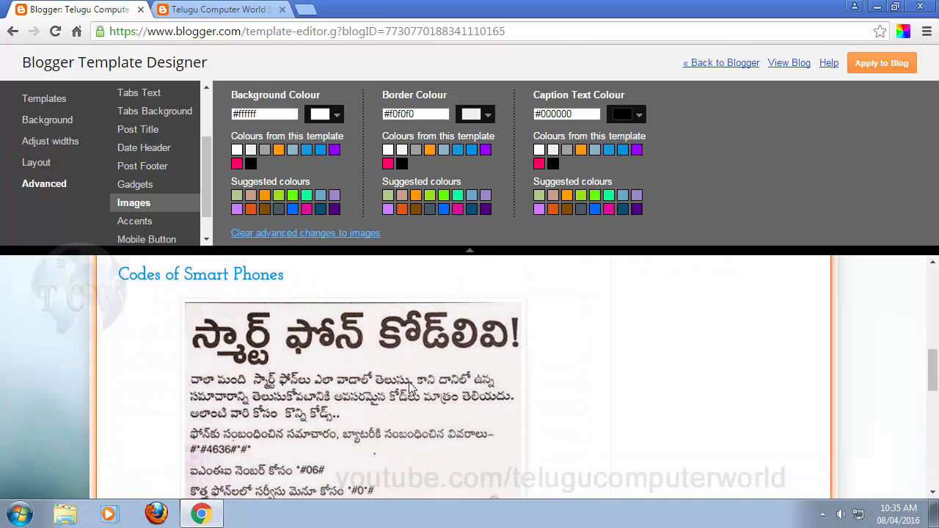
left_click(279, 151)
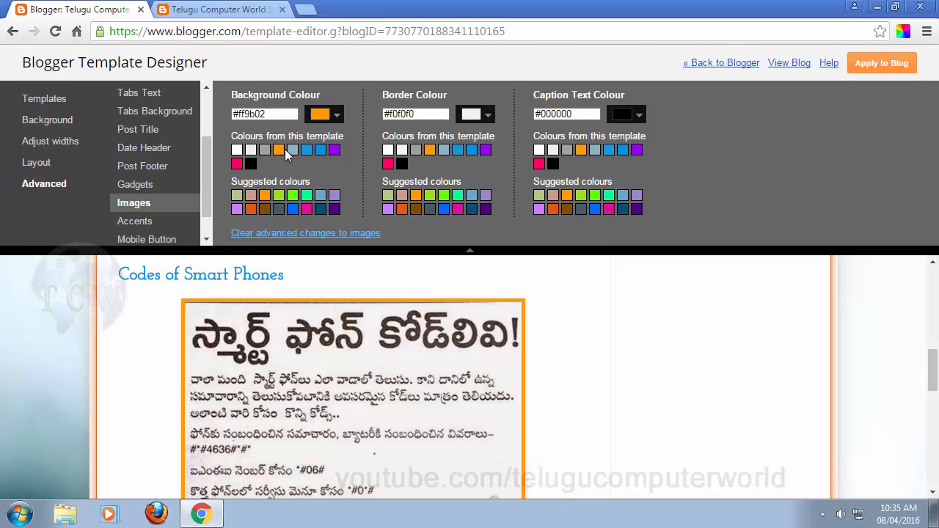
left_click(306, 151)
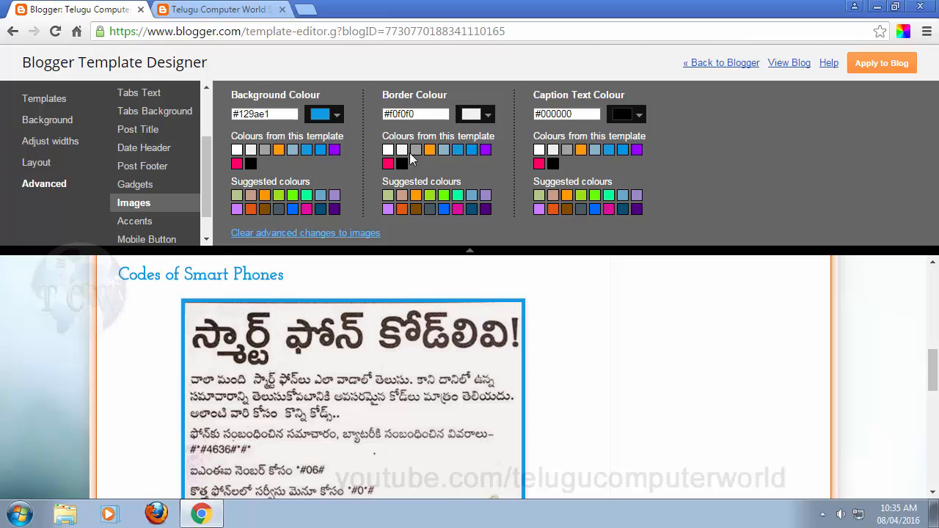
Step: Try #89b3c9, green #66ff01, white #ffffff, black #000000 and pink #ff0166 as the images' border colour and check the post image
left_click(444, 151)
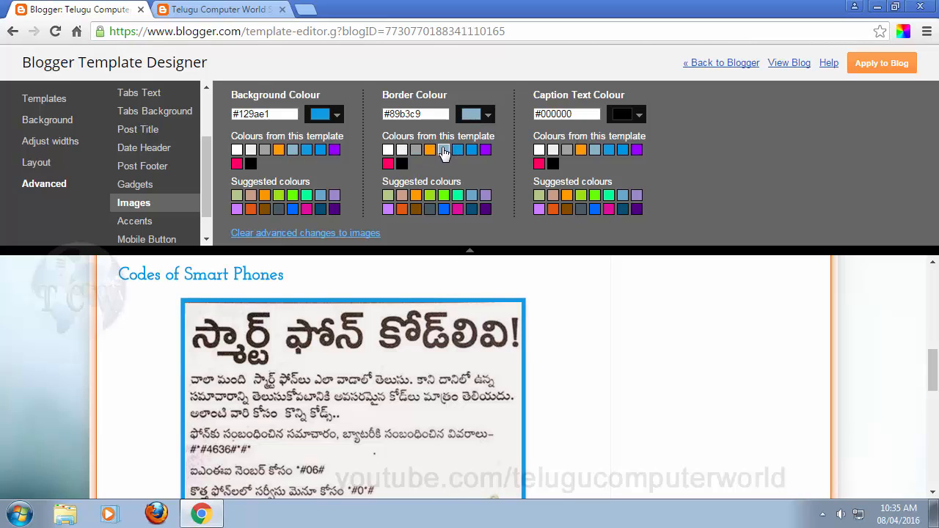
left_click(443, 196)
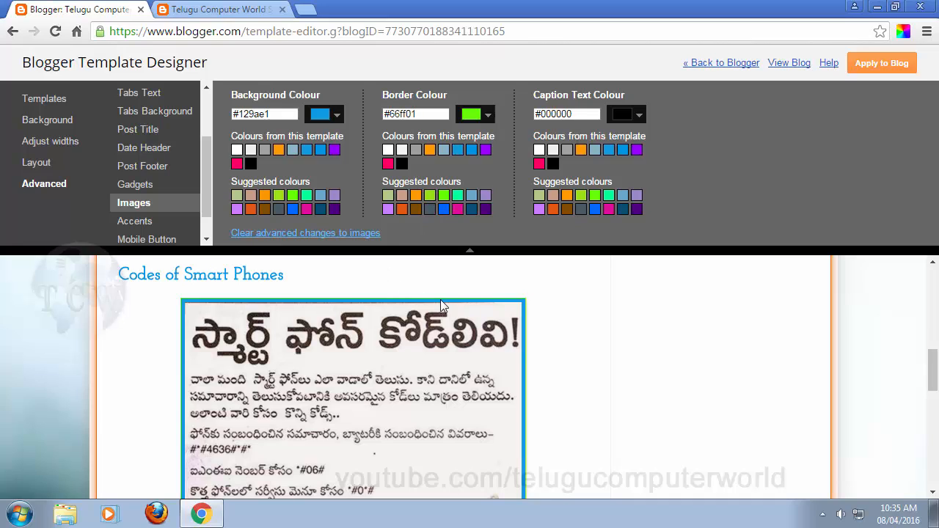
left_click(389, 151)
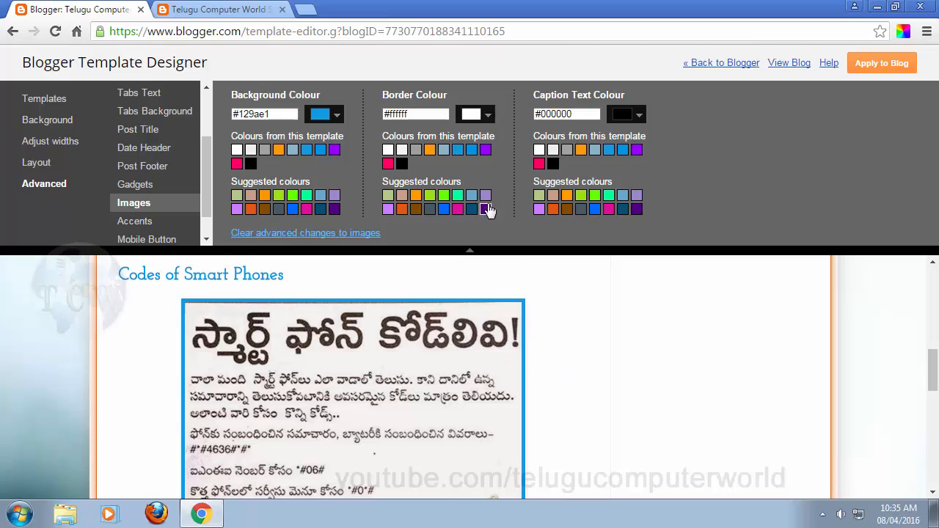
left_click(402, 163)
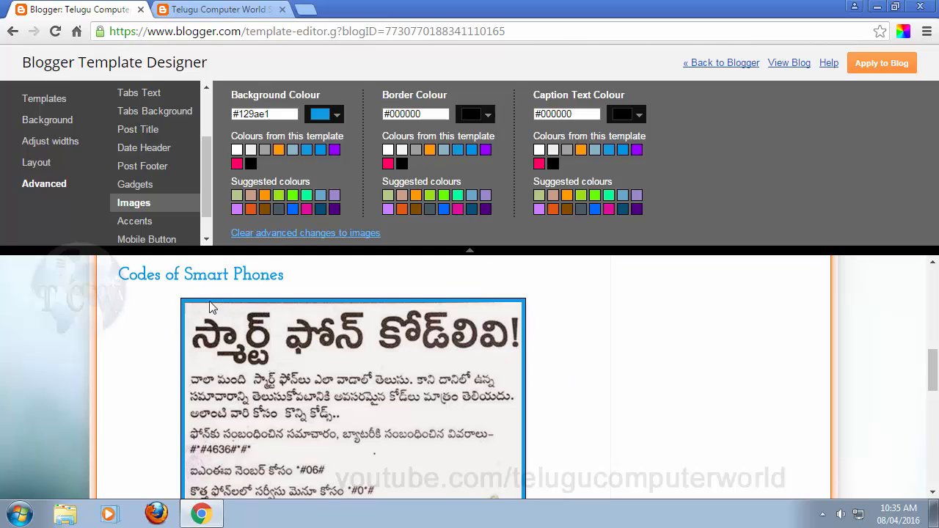
left_click(387, 165)
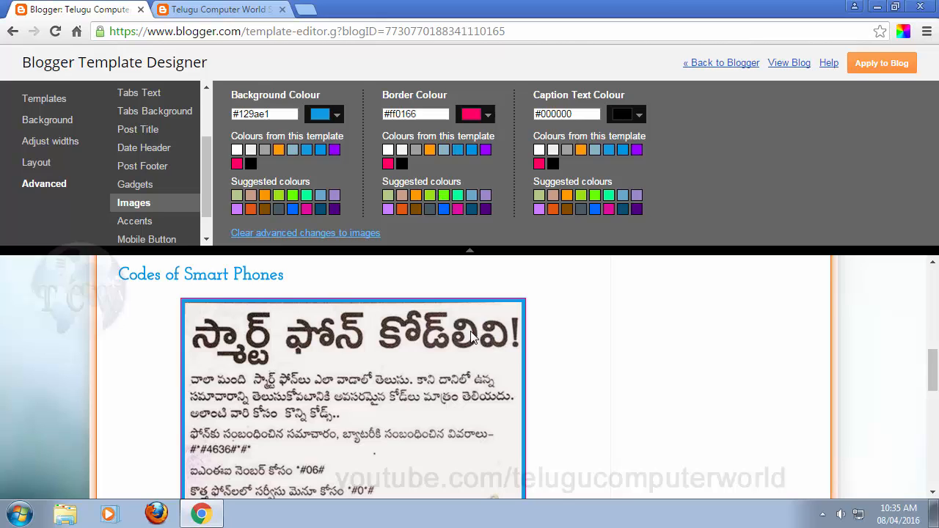
scroll(473, 337, "up", 1)
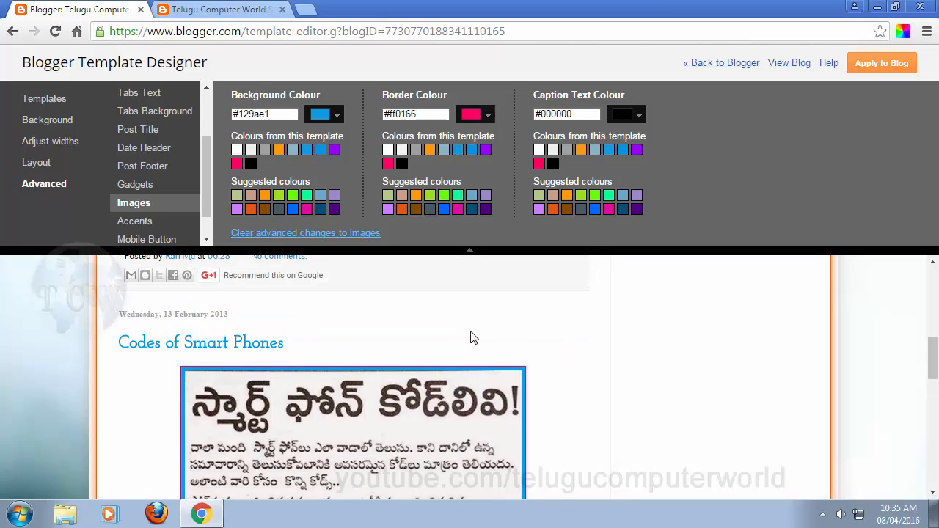
scroll(473, 337, "down", 2)
scroll(473, 337, "up", 2)
scroll(473, 337, "up", 1)
scroll(473, 337, "down", 1)
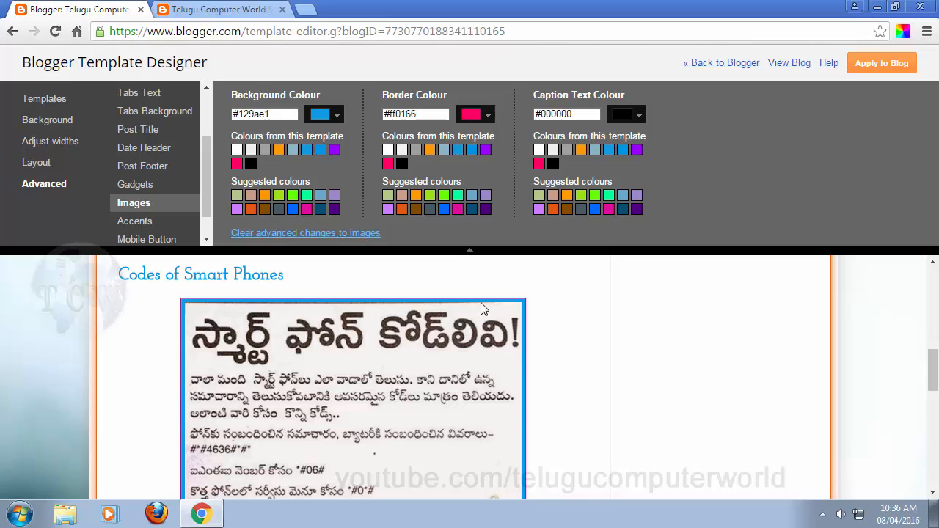
Step: Set the images' border colour to white #ffffff after comparing it with black #000000, and check the lower part of the post image
left_click(388, 150)
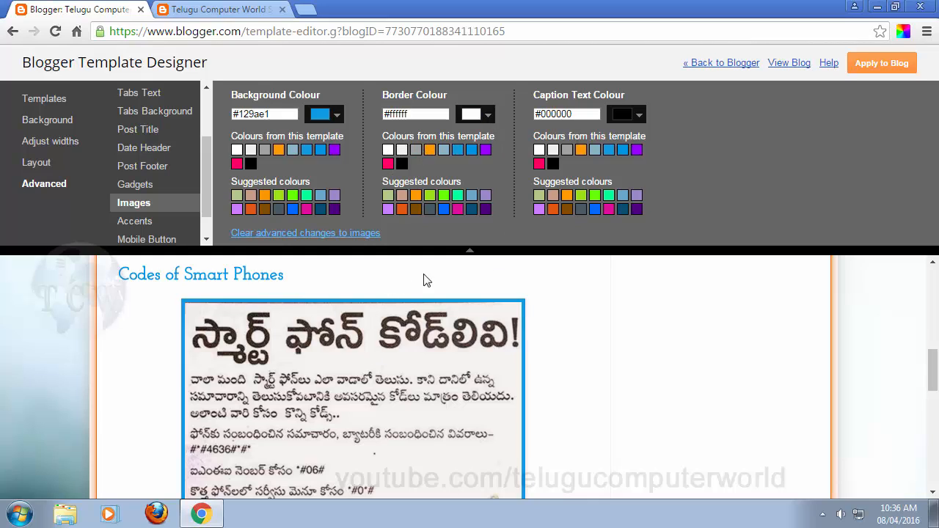
left_click(402, 163)
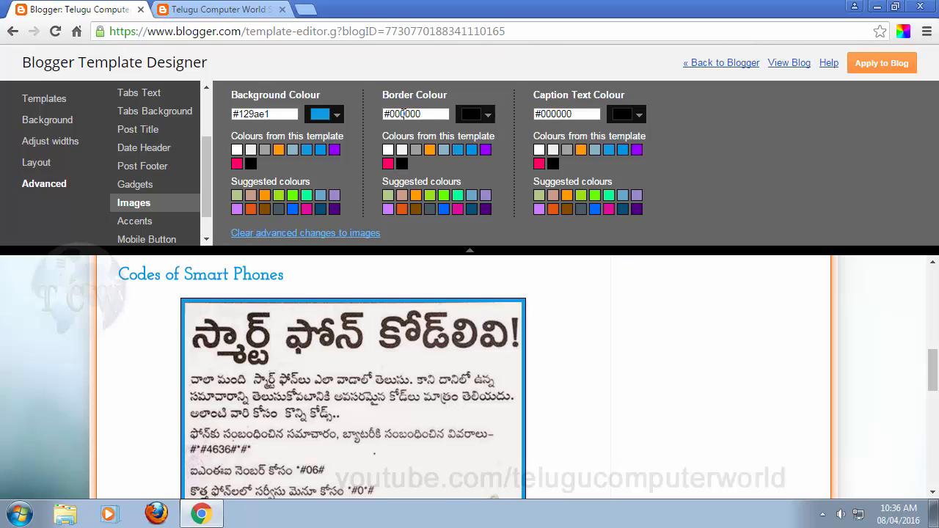
left_click(387, 150)
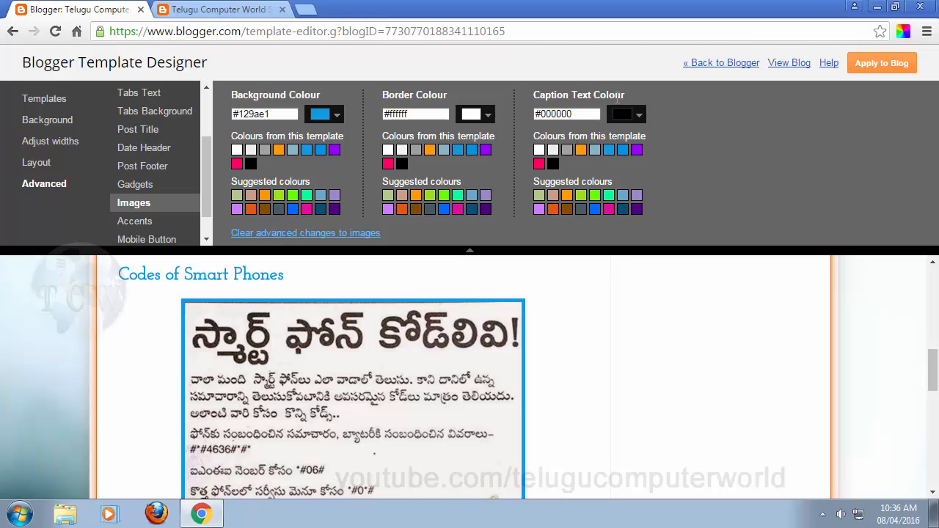
scroll(494, 386, "down", 10)
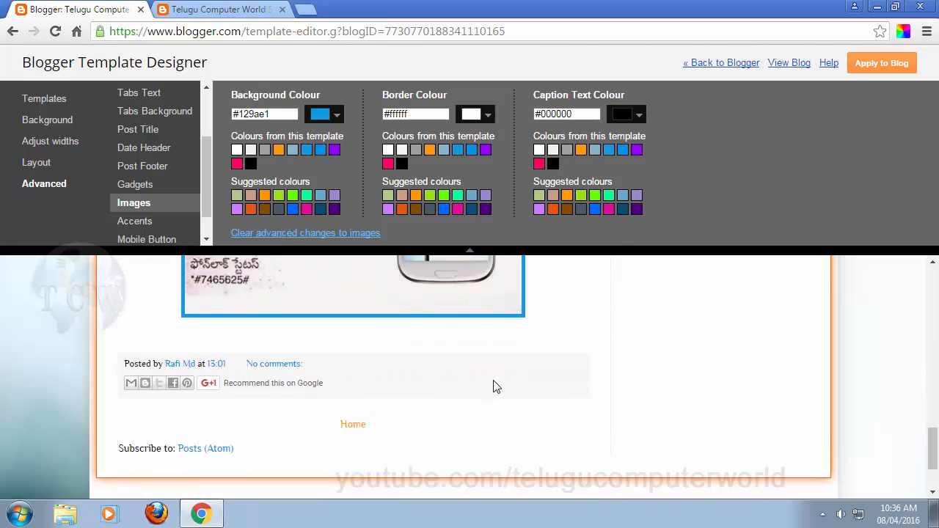
scroll(494, 386, "up", 3)
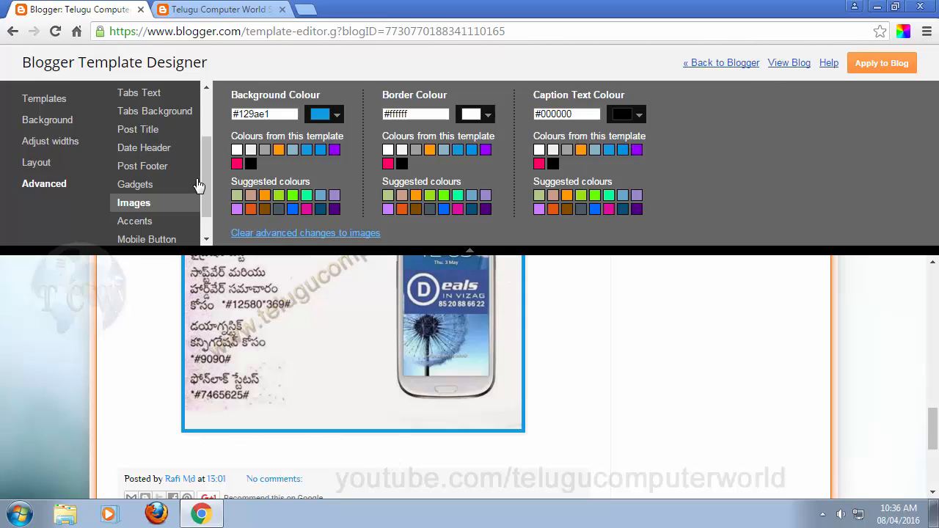
Step: Set the accents' separator line colour to light grey #e1e1e1 after trying blue #129ae1 and grey #9f9f9f
left_click_drag(210, 193, 212, 211)
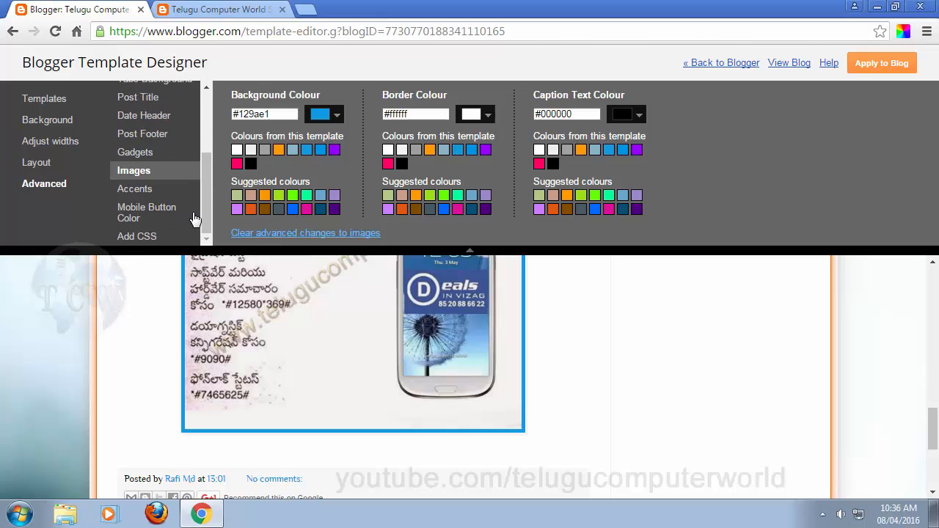
left_click(138, 194)
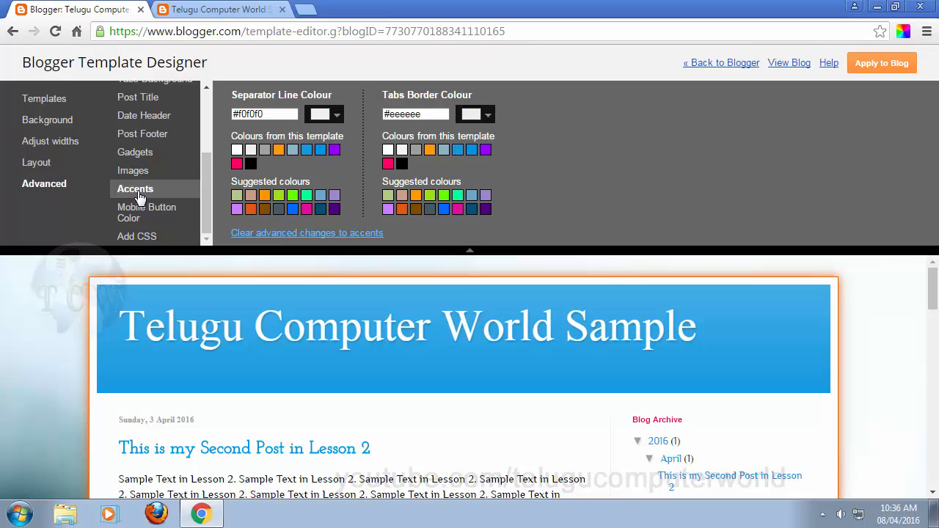
scroll(624, 432, "down", 2)
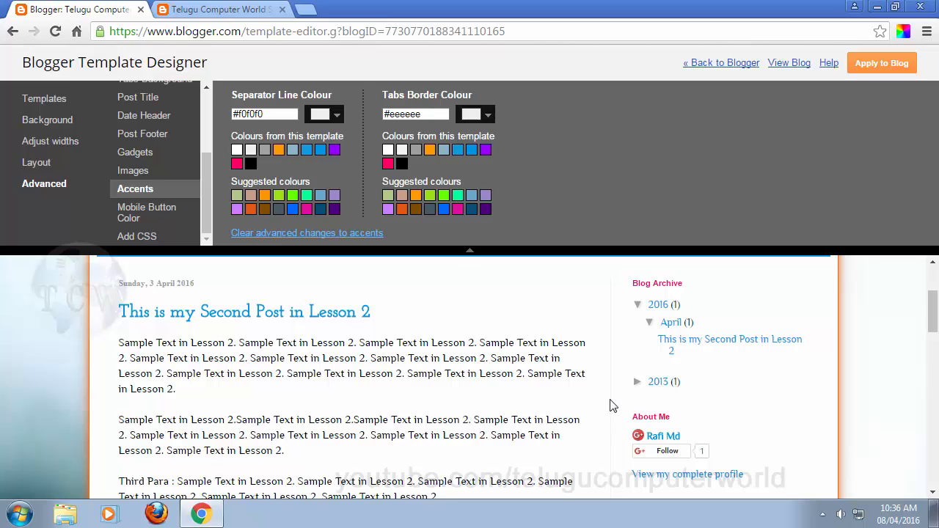
left_click(306, 151)
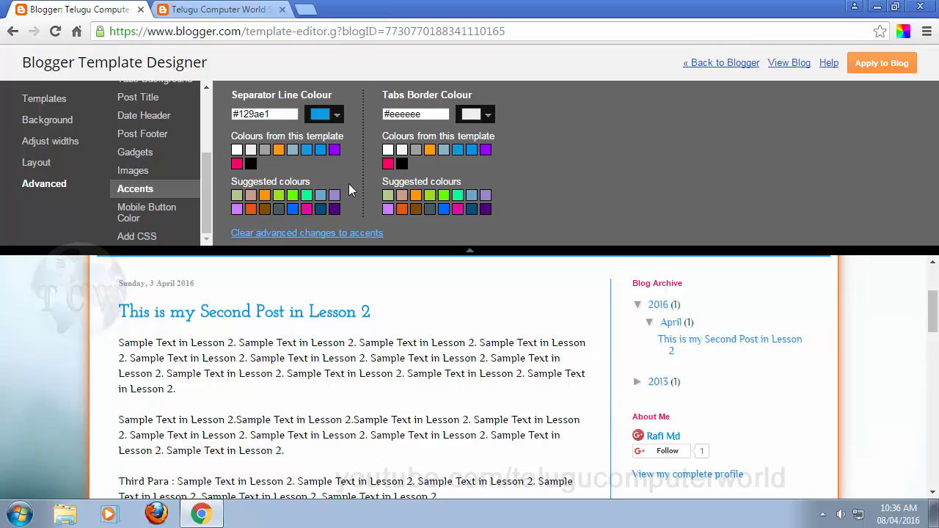
left_click(265, 150)
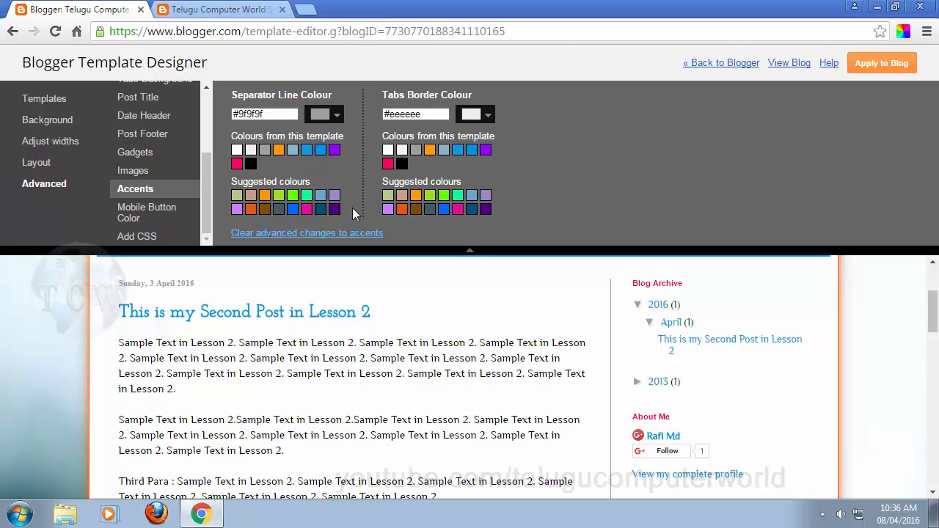
left_click(337, 116)
left_click_drag(312, 199, 307, 176)
left_click(333, 116)
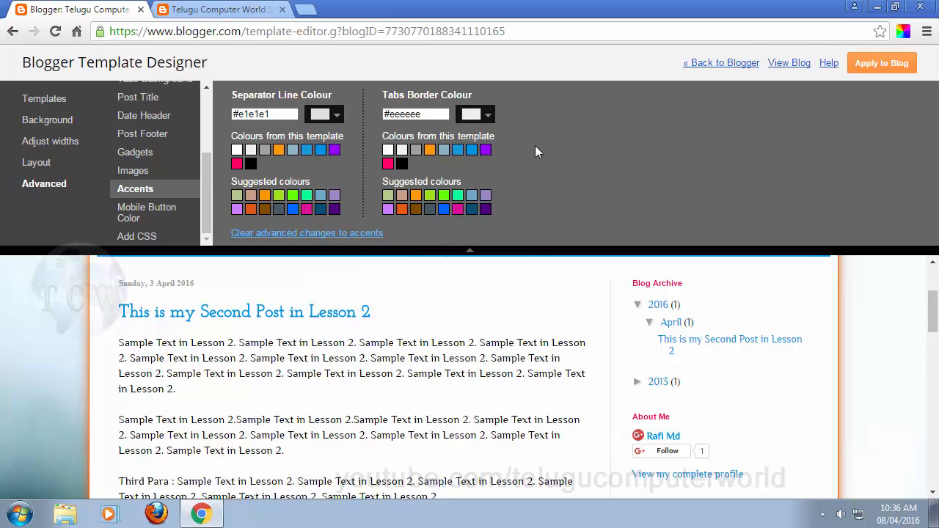
Step: Set the tabs' border colour to grey after trying pink #ff0166, and open the mobile button colour settings
scroll(485, 409, "up", 2)
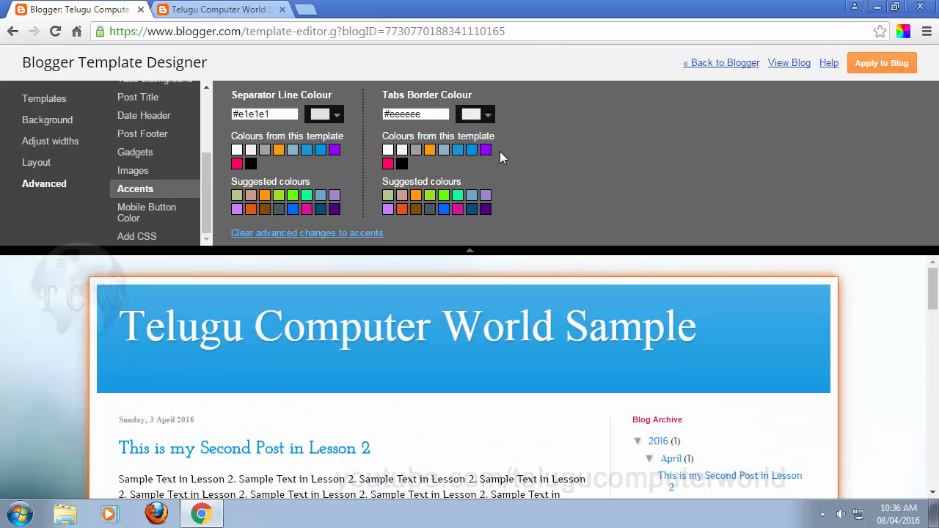
left_click(388, 164)
scroll(562, 391, "down", 15)
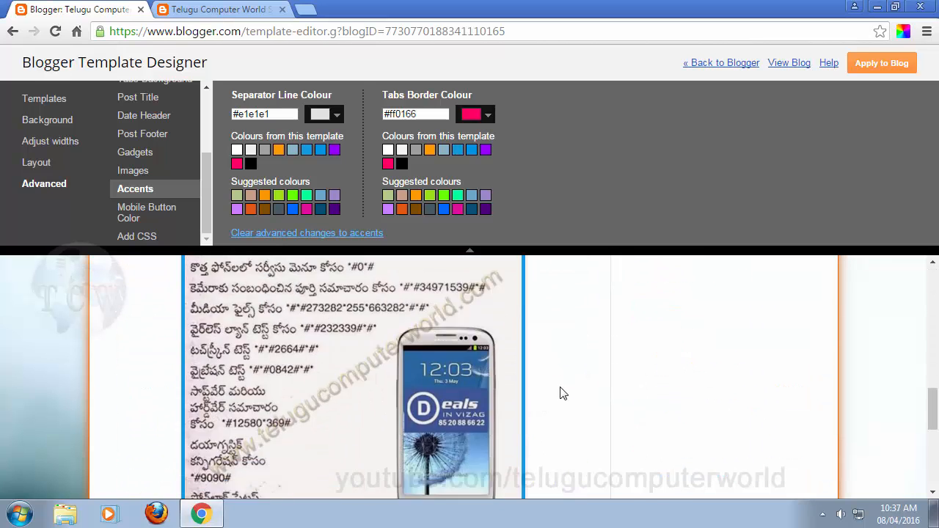
scroll(550, 417, "up", 15)
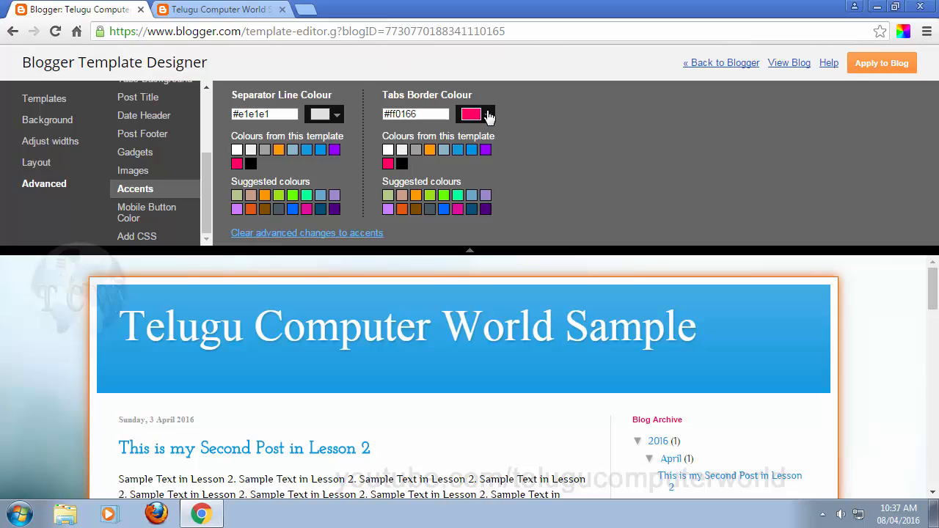
left_click(416, 151)
left_click(162, 213)
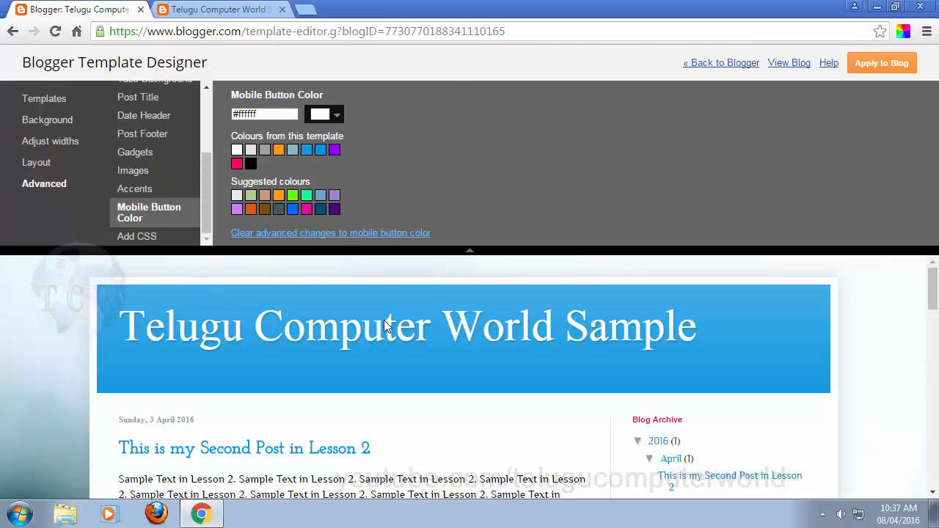
Step: Open the custom CSS editor, place the cursor in its empty field, and look over the blog preview's posts
left_click(137, 237)
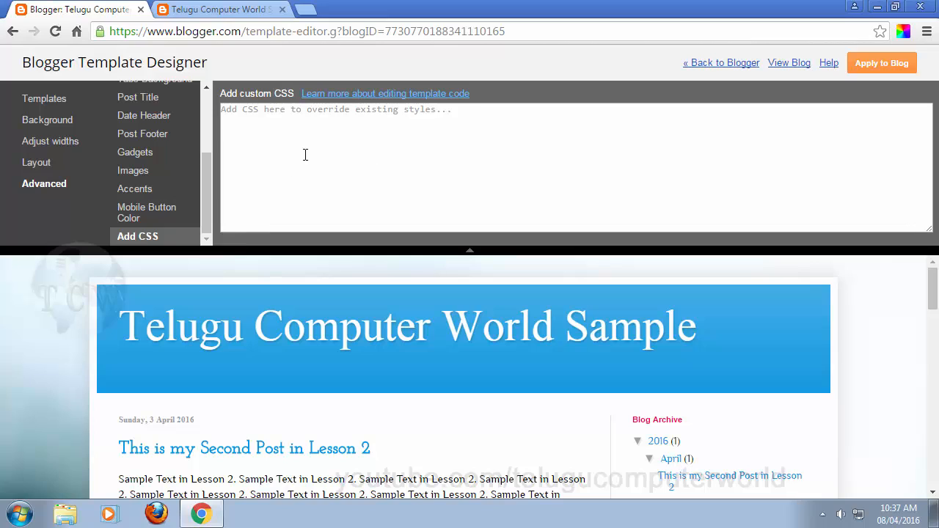
left_click(338, 156)
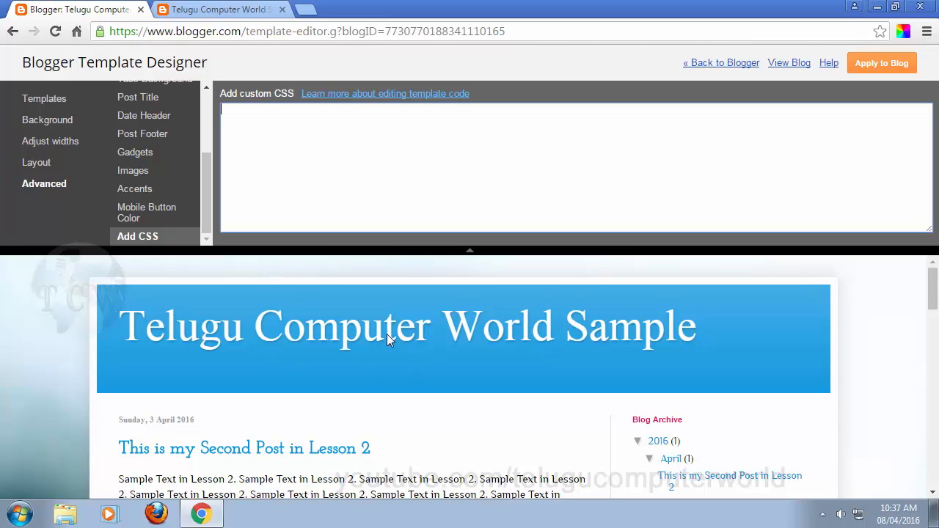
scroll(387, 334, "down", 4)
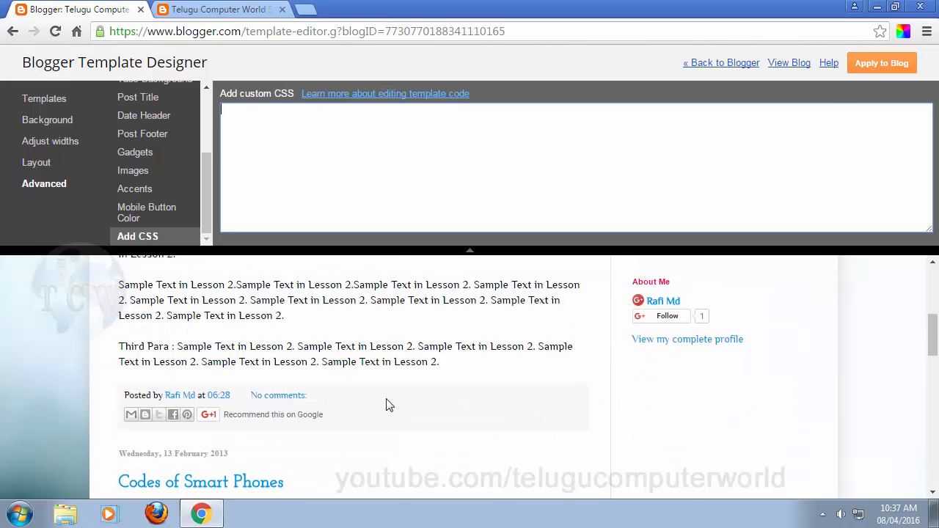
scroll(170, 365, "up", 4)
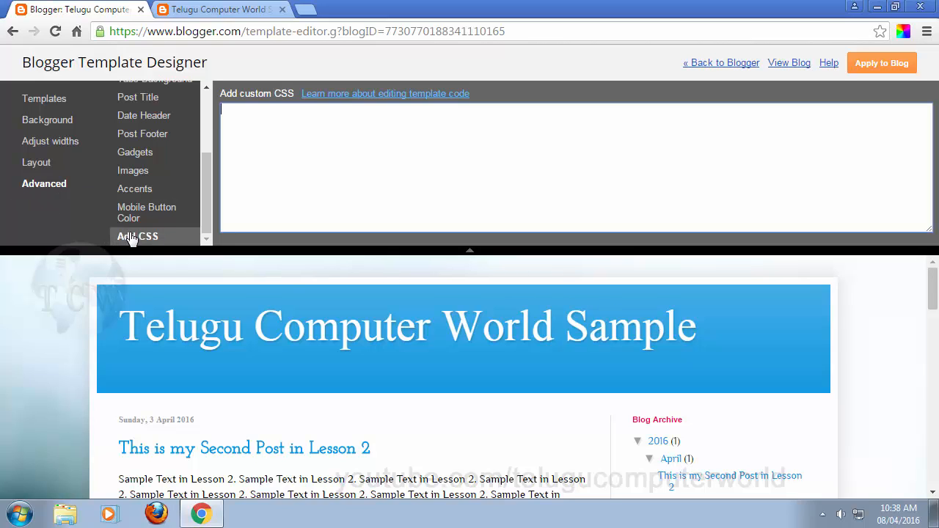
Step: Review the list of advanced settings, viewing the tabs text, tabs background and mobile button colour options
scroll(167, 197, "up", 3)
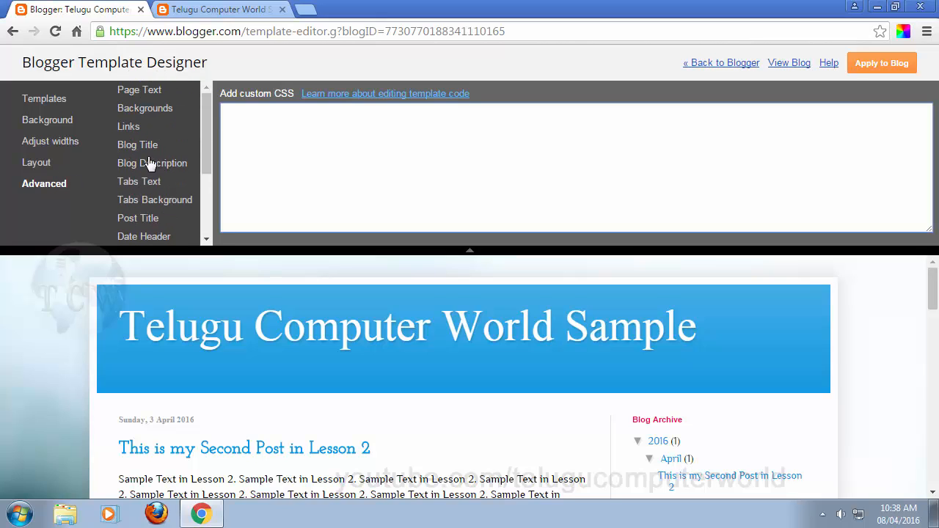
scroll(151, 168, "down", 3)
scroll(146, 171, "up", 3)
left_click(146, 187)
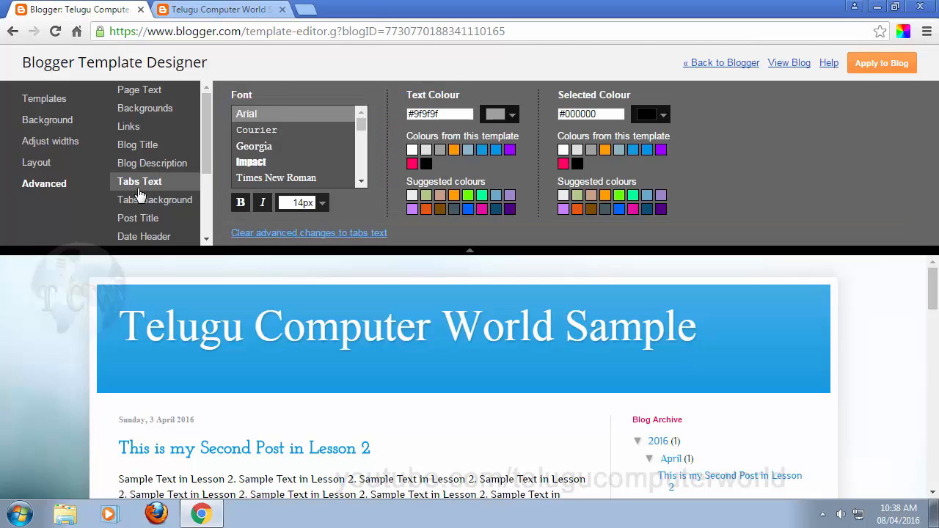
left_click(131, 202)
scroll(125, 203, "down", 3)
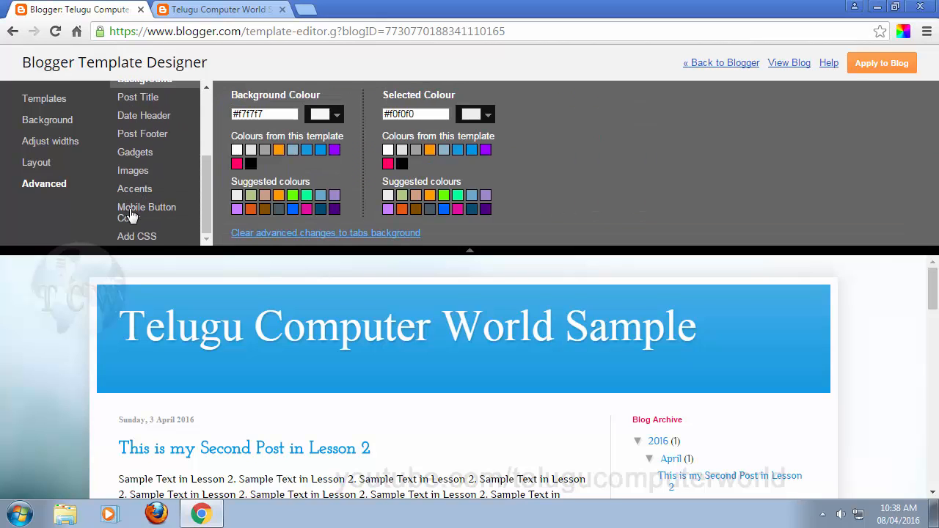
left_click(135, 212)
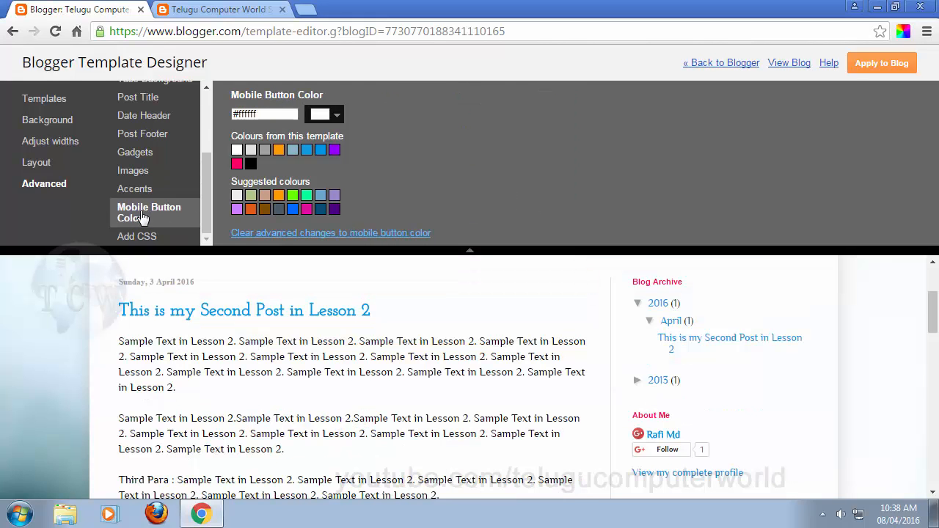
scroll(132, 212, "up", 5)
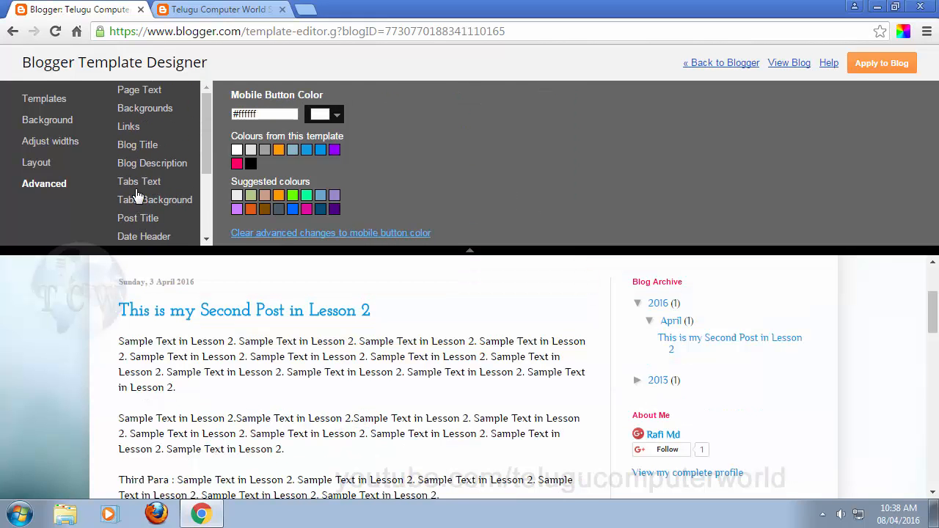
scroll(147, 195, "down", 5)
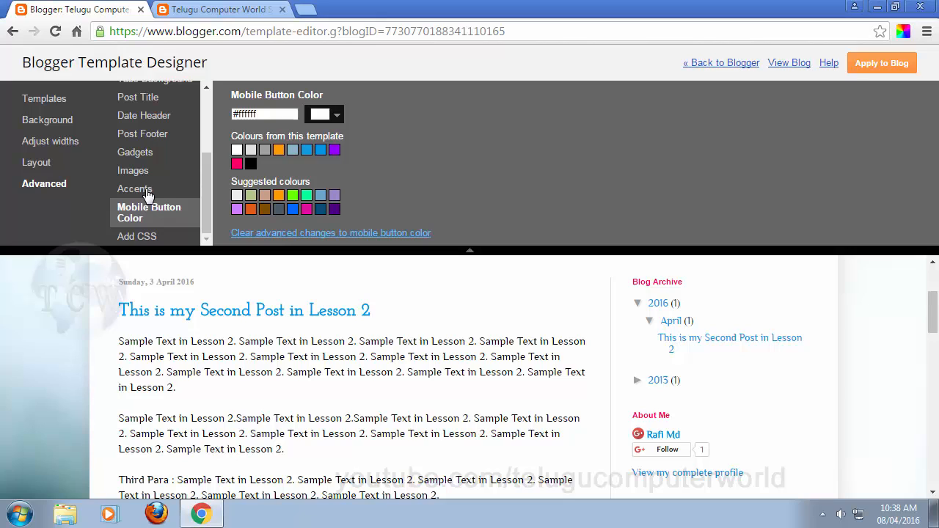
Step: Reopen the custom CSS editor, check the blog header in the preview, and place the cursor in the CSS field
left_click(126, 236)
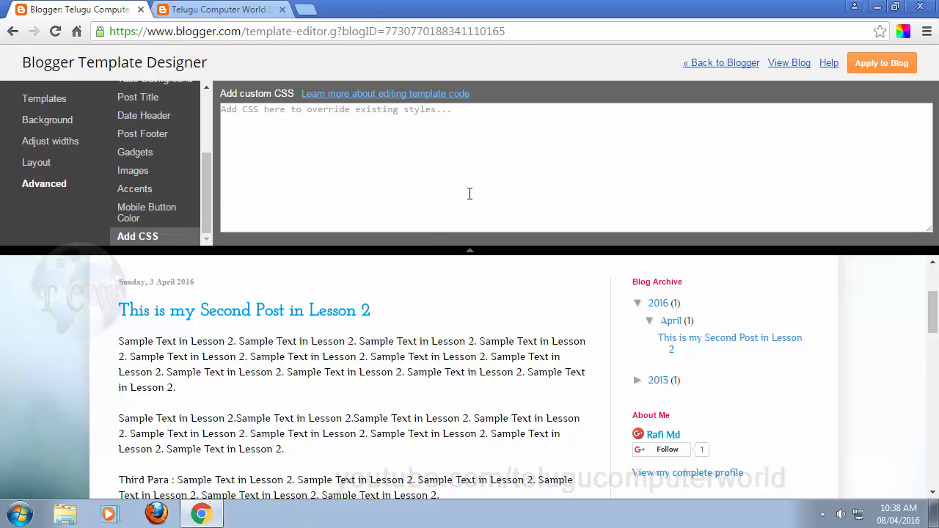
scroll(376, 326, "up", 2)
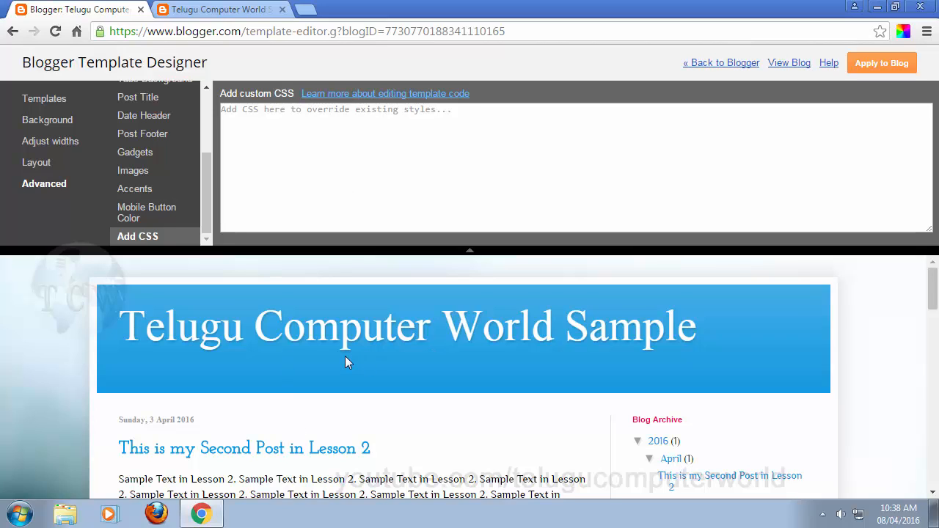
left_click(308, 159)
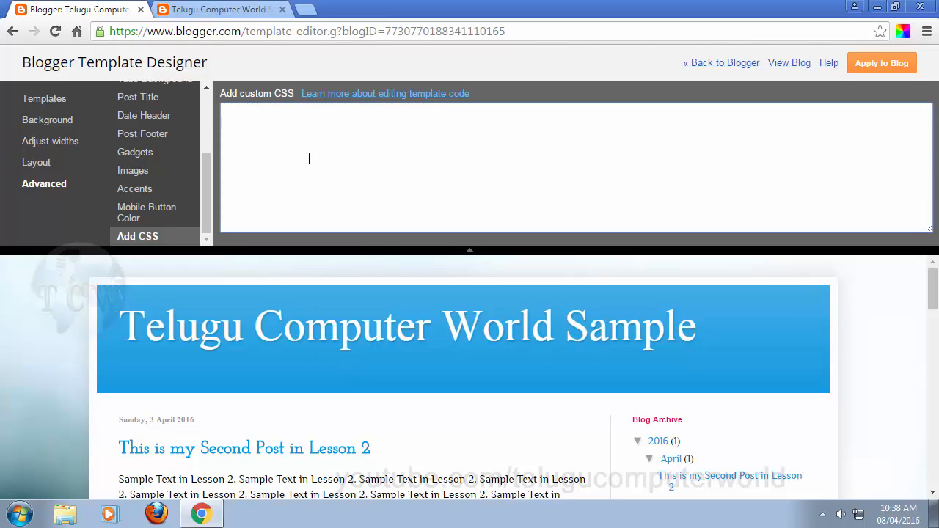